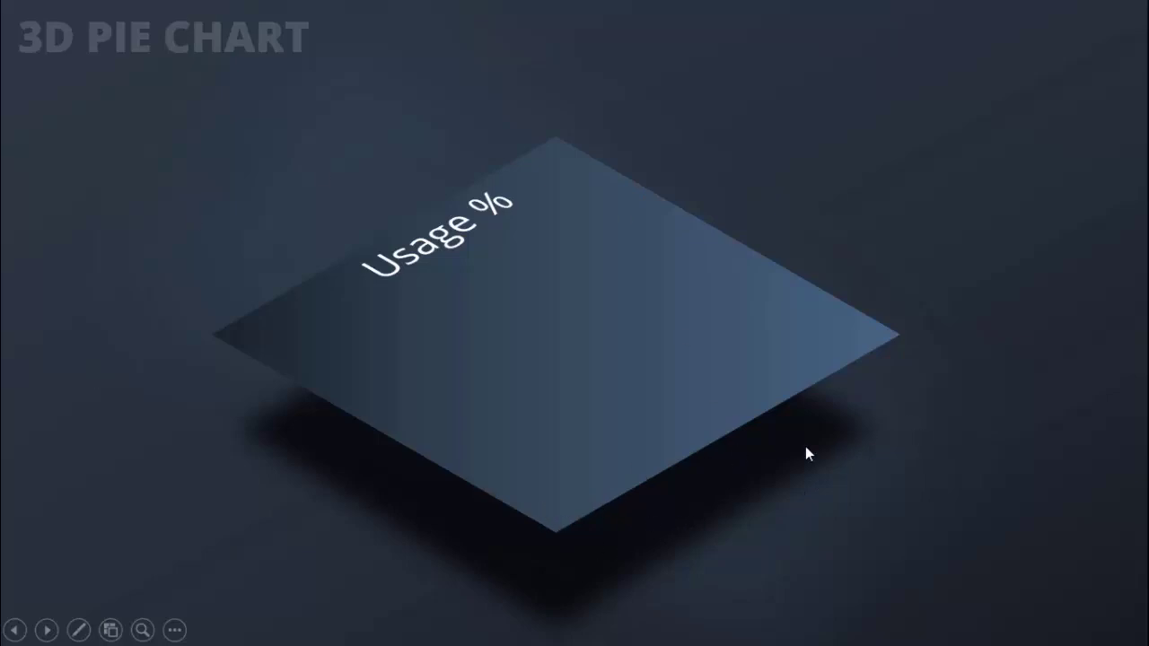
Play through the sample 3D donut chart slides and return to the dark slide 3
left_click(1041, 448)
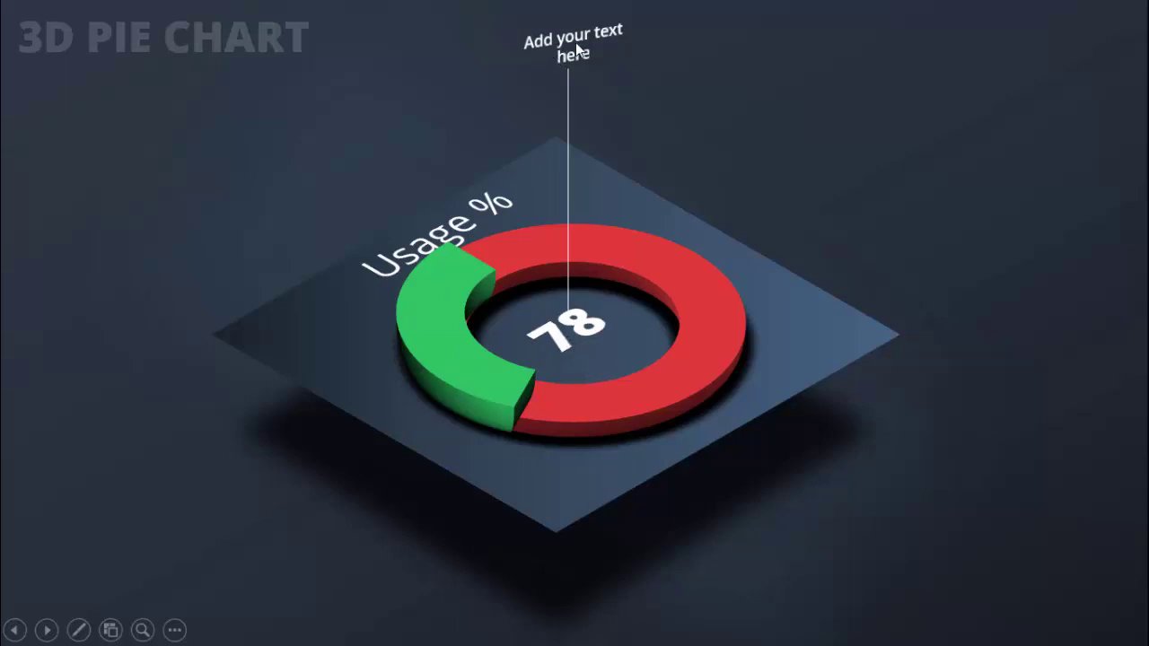
left_click(1103, 338)
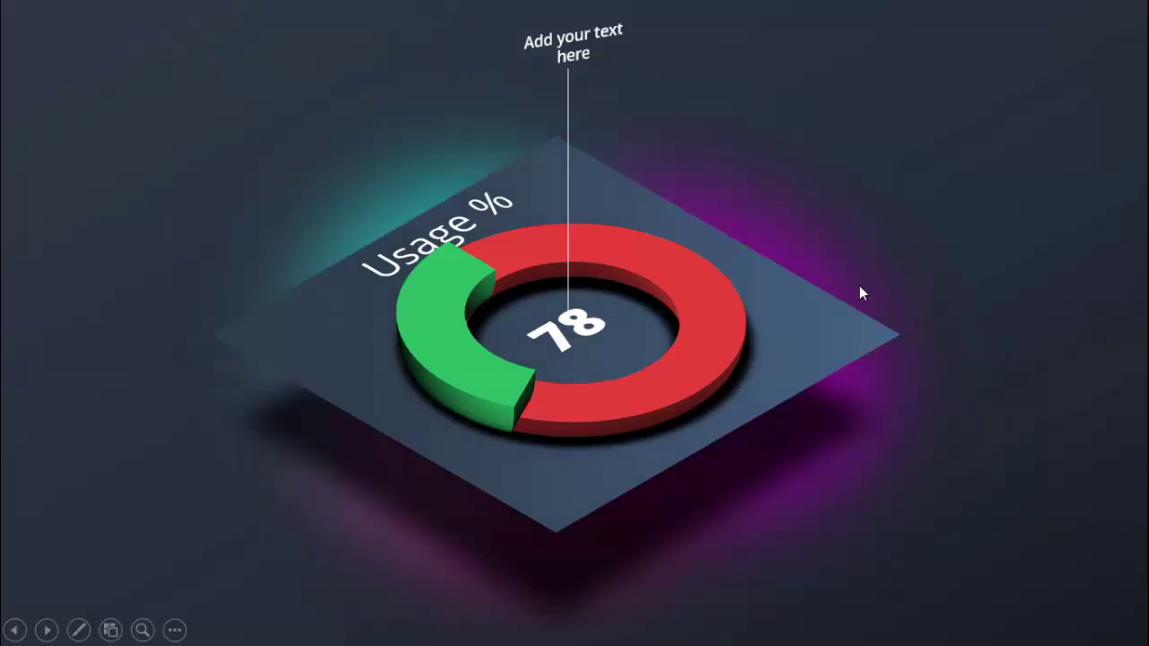
left_click(1030, 298)
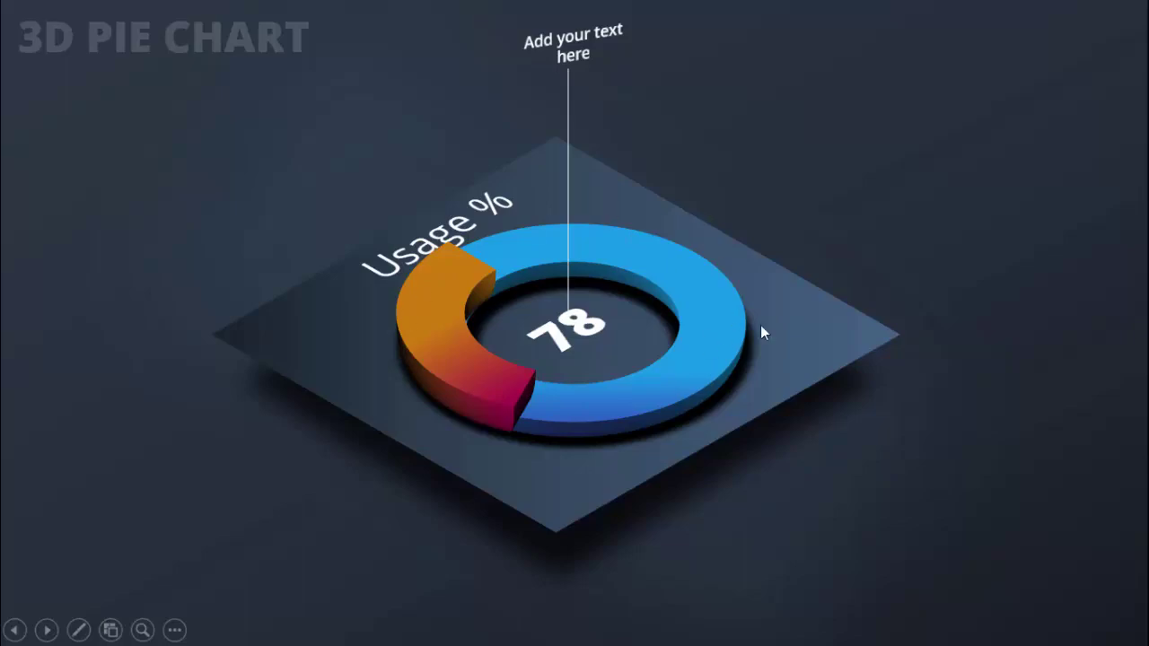
left_click(1021, 249)
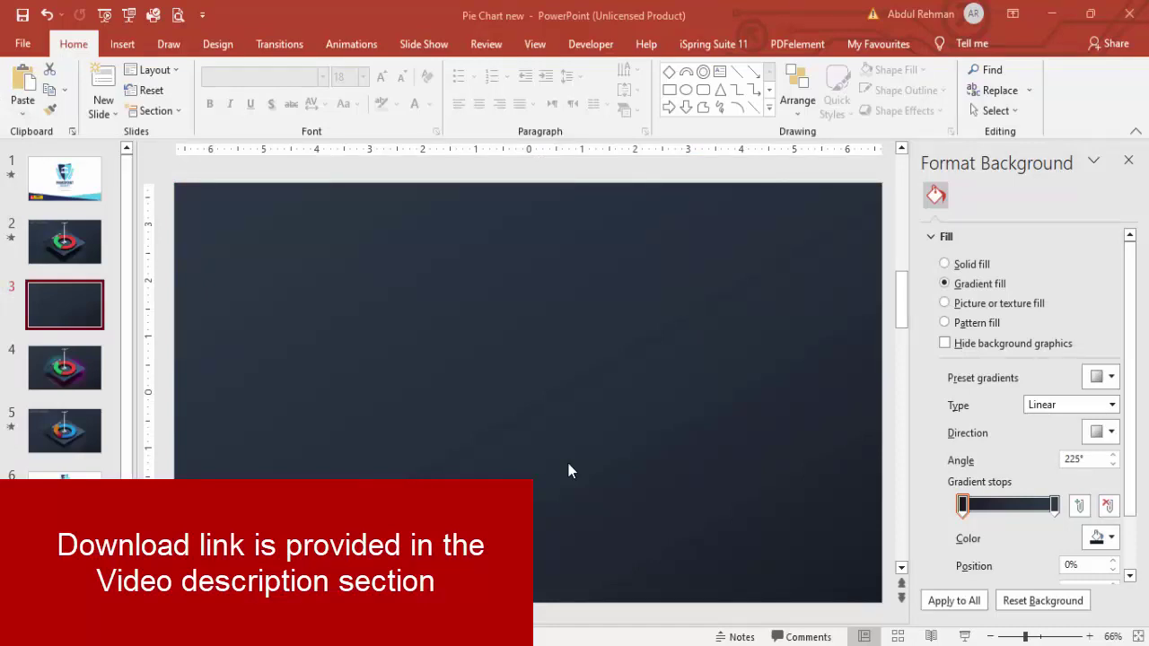
Insert a Circle: Hollow donut shape on the slide with no outline
left_click(130, 44)
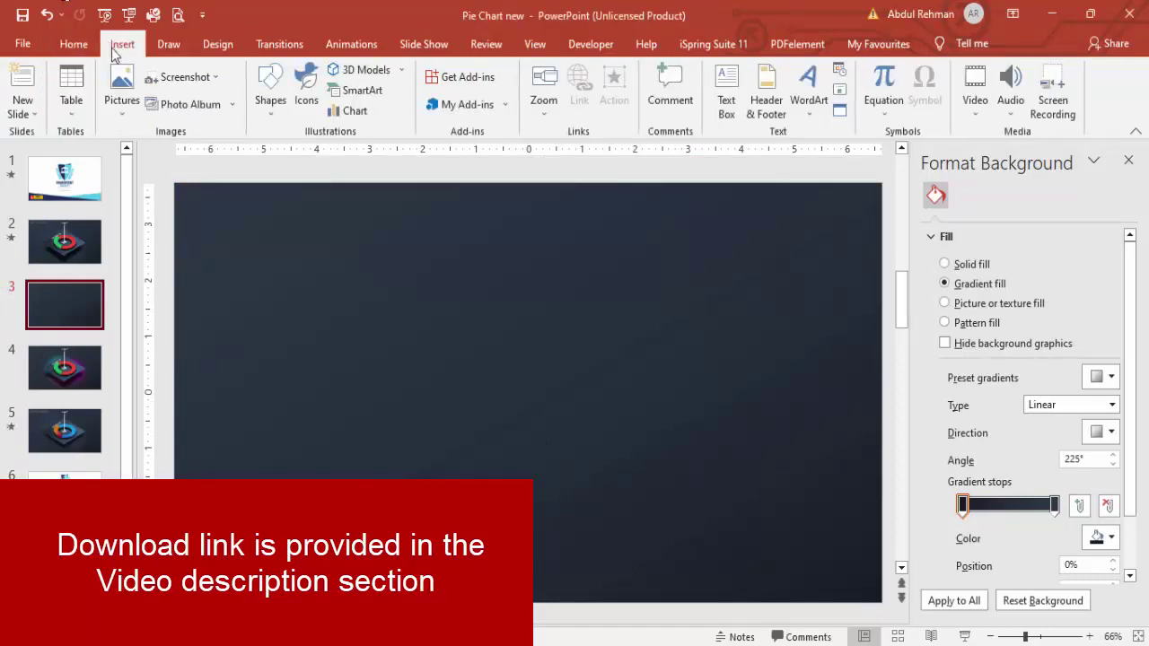
left_click(270, 112)
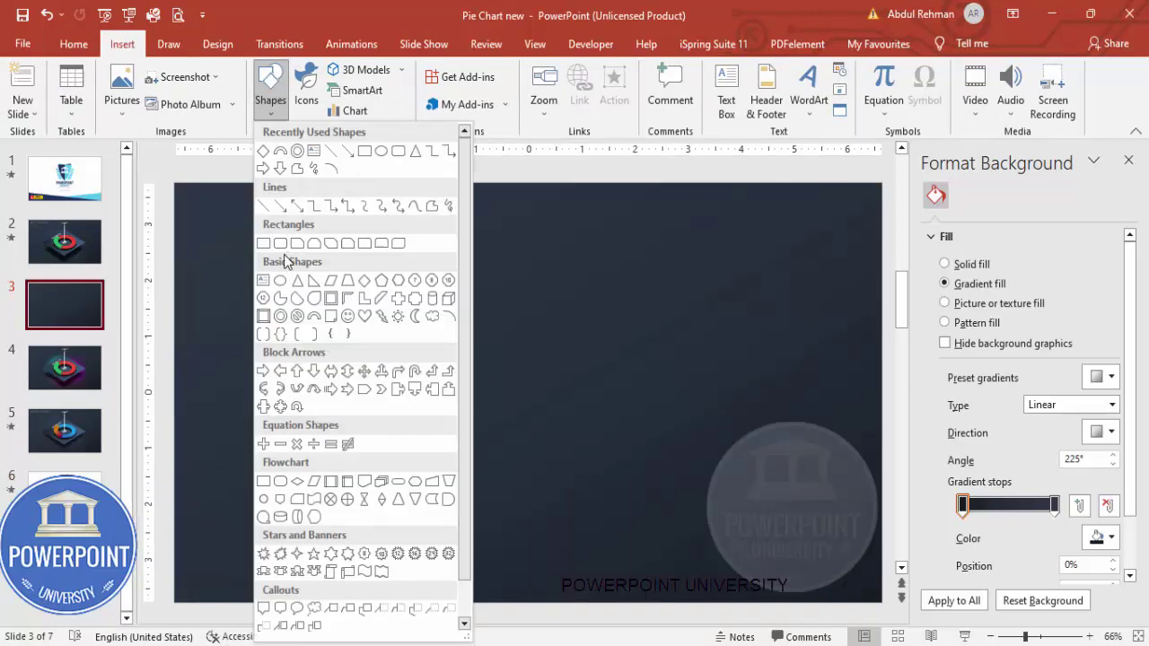
left_click(281, 317)
left_click(510, 349)
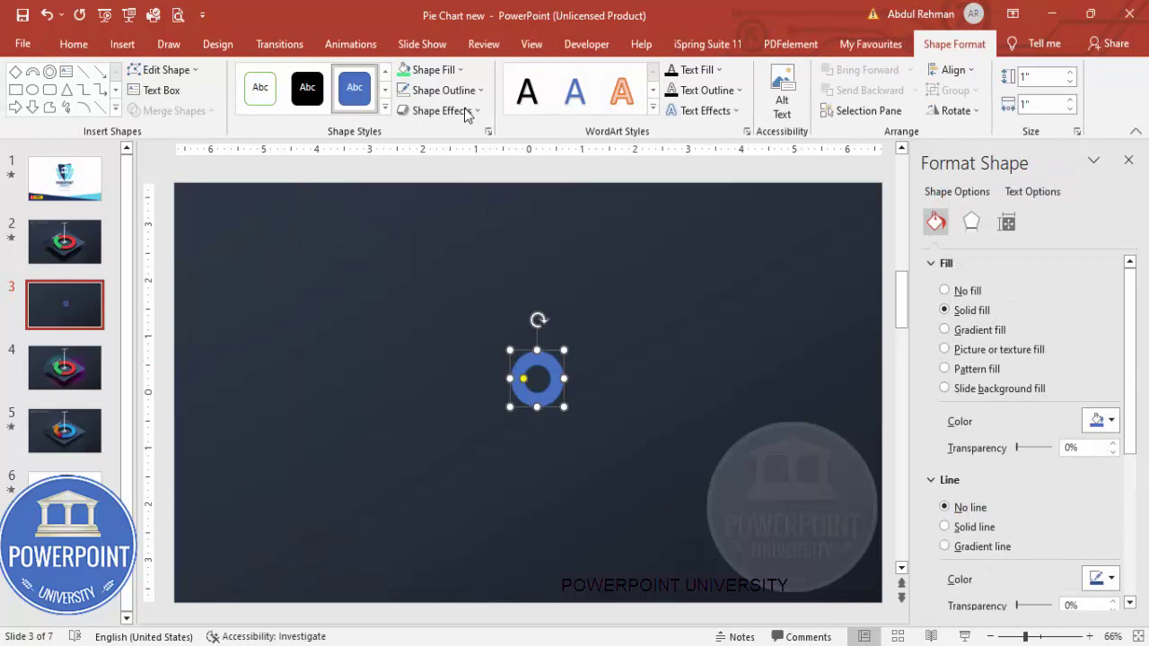
left_click(442, 90)
left_click(439, 286)
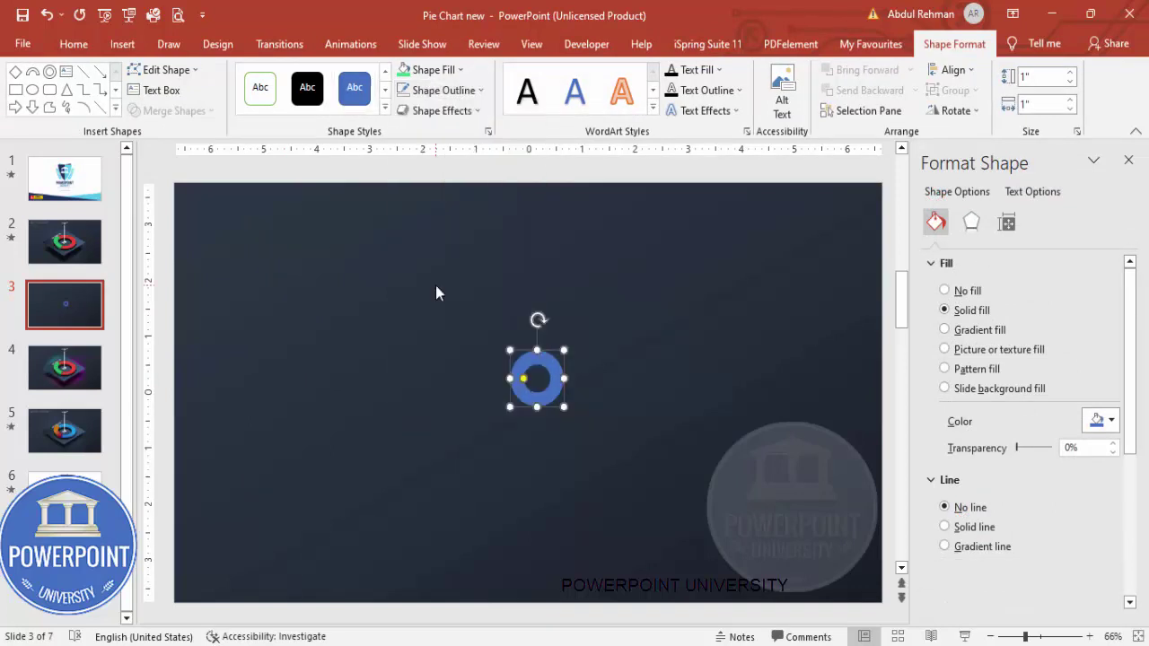
Size the donut to 4" × 4", centre it on the slide, and slightly widen its hole
left_click(1044, 78)
type("4")
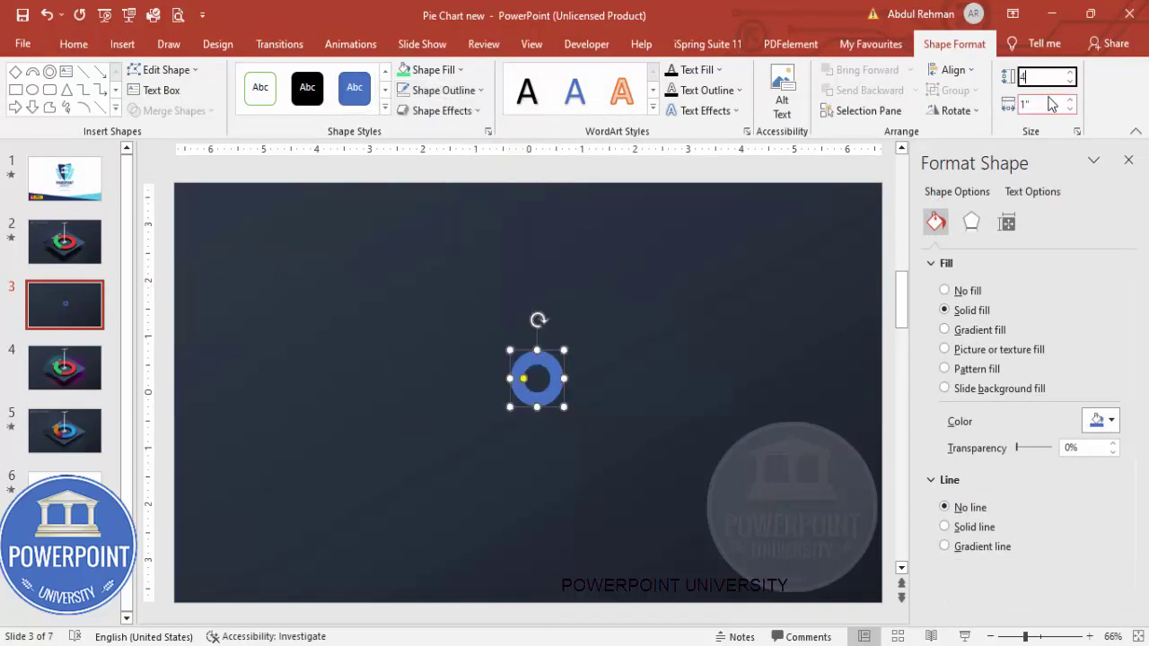
key("Tab")
type("4")
key("Tab")
left_click(953, 70)
left_click(979, 113)
left_click(953, 70)
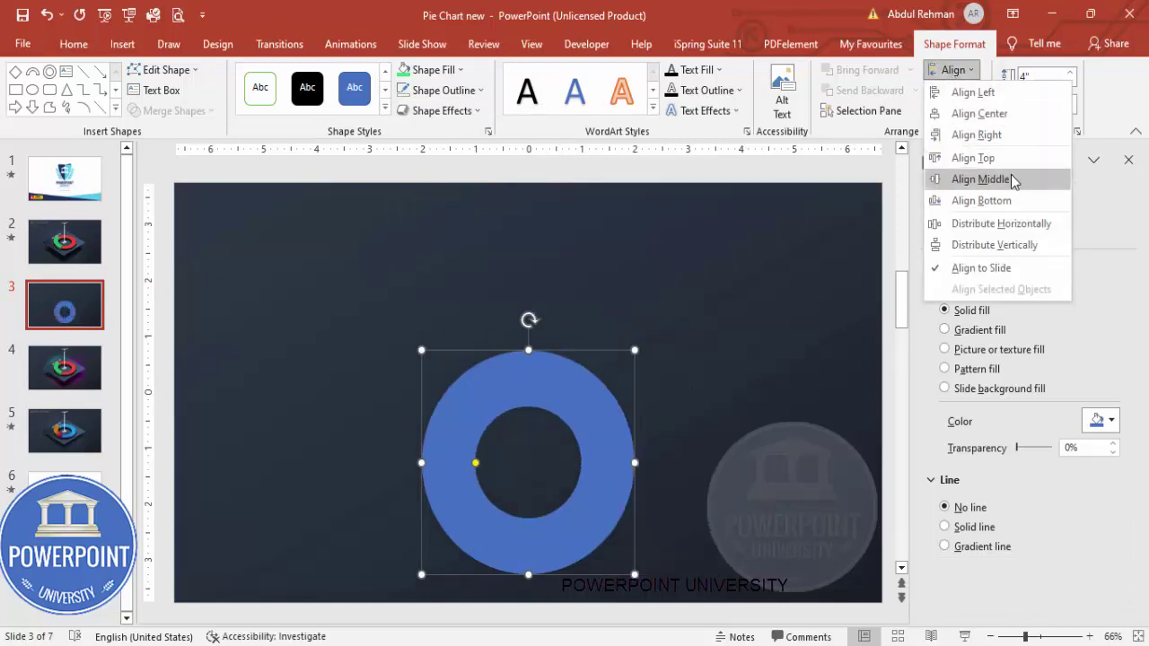
left_click(1013, 180)
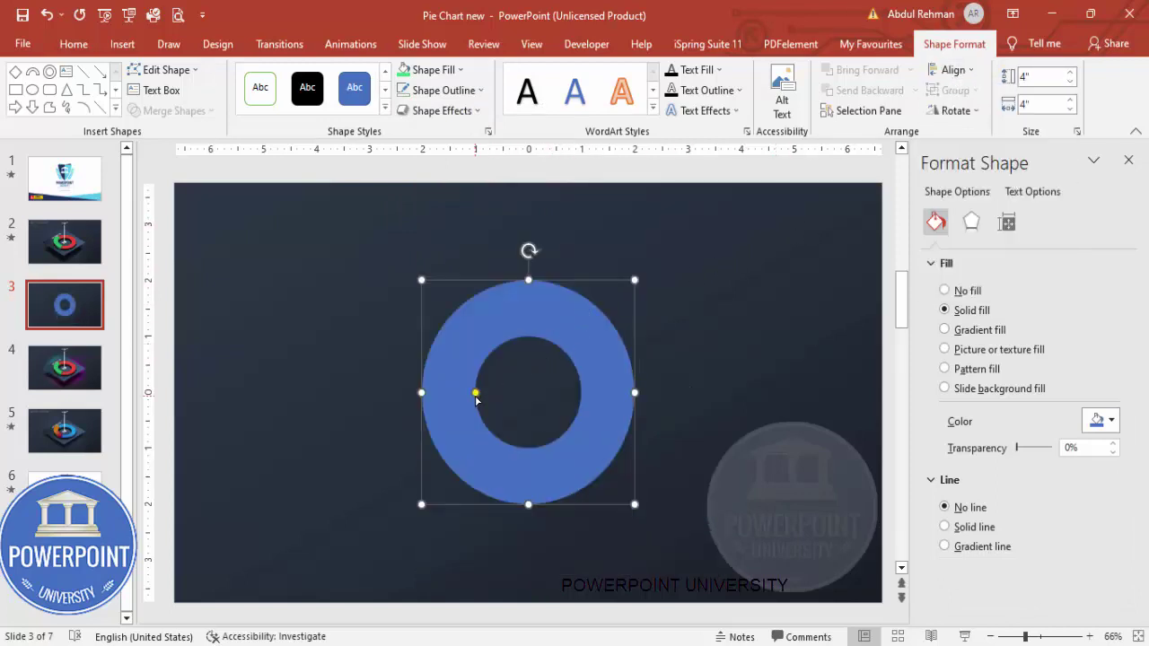
left_click_drag(476, 395, 472, 396)
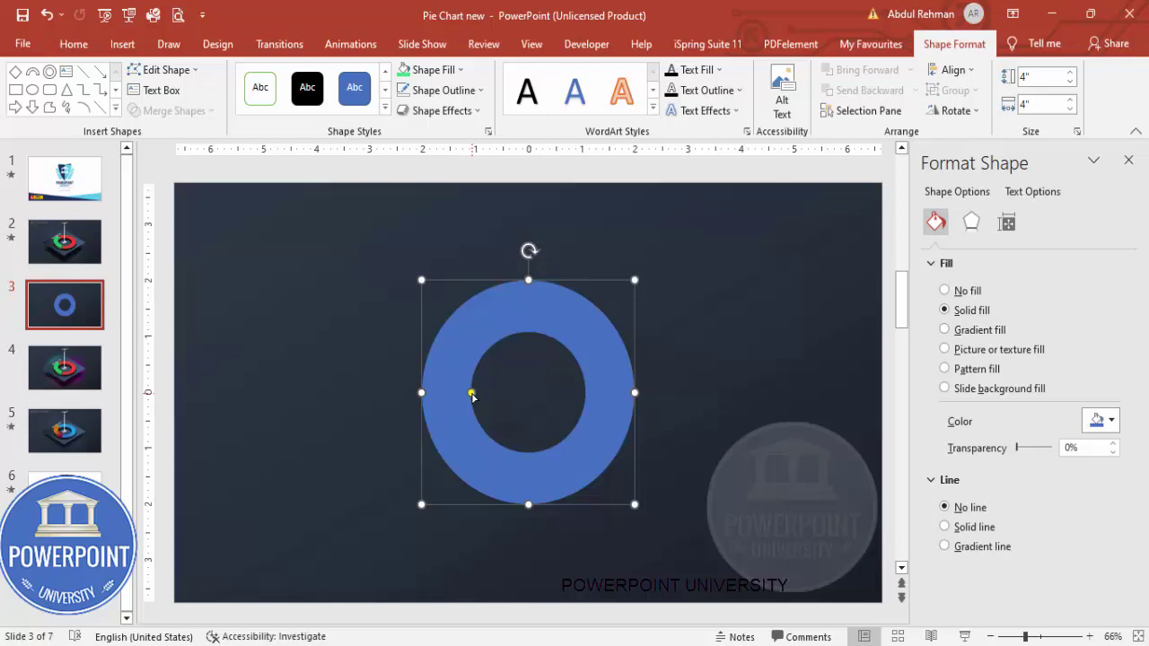
Add a Block Arc shape to the slide
left_click(128, 49)
left_click(269, 90)
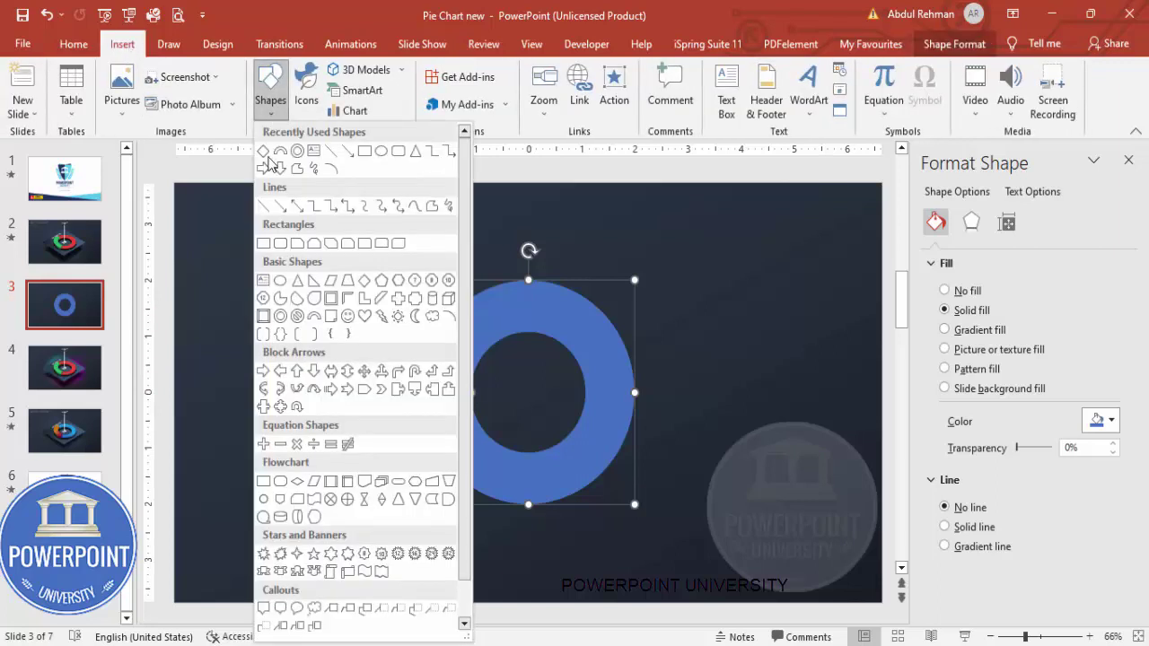
left_click(314, 316)
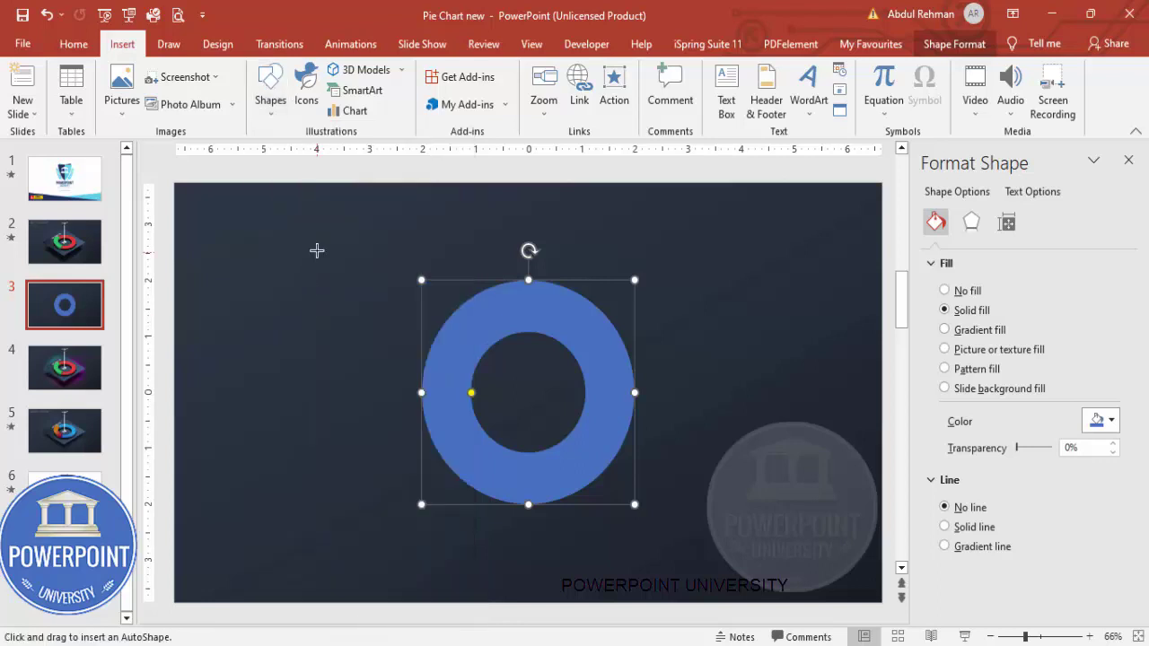
left_click(316, 249)
Size the block arc to 4" × 4"
left_click(1045, 78)
type("4")
key("Tab")
type("4")
key("Tab")
Fill the donut ring red and the block arc light green with no outline
left_click(570, 305)
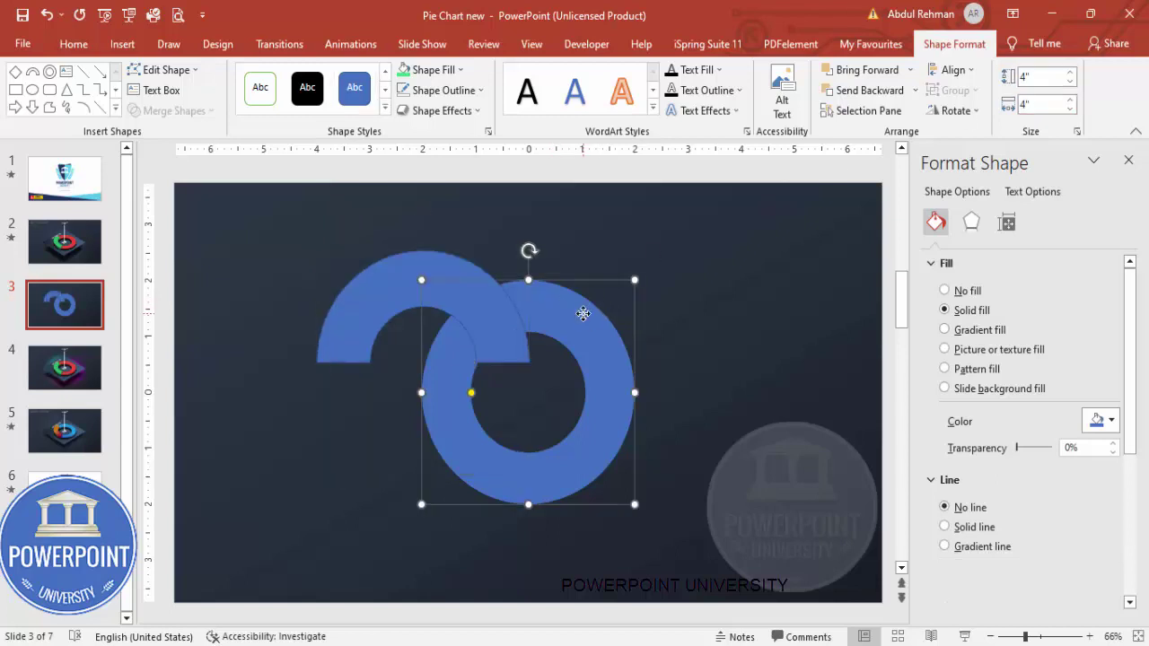
left_click(433, 69)
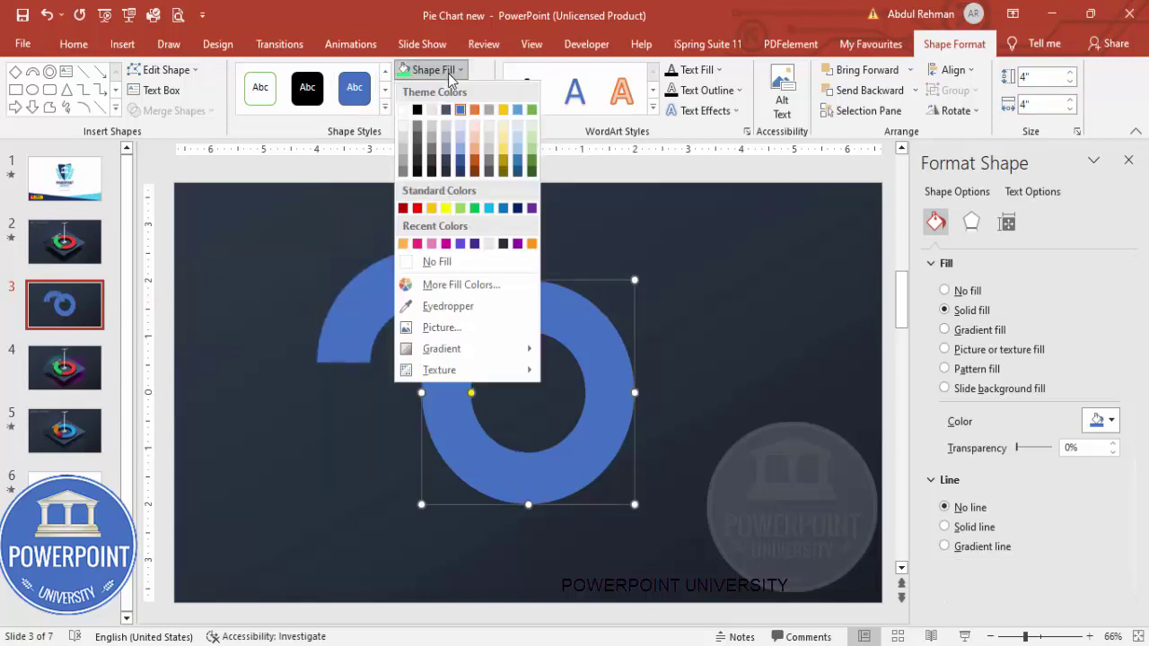
left_click(417, 208)
left_click(400, 260)
left_click(442, 71)
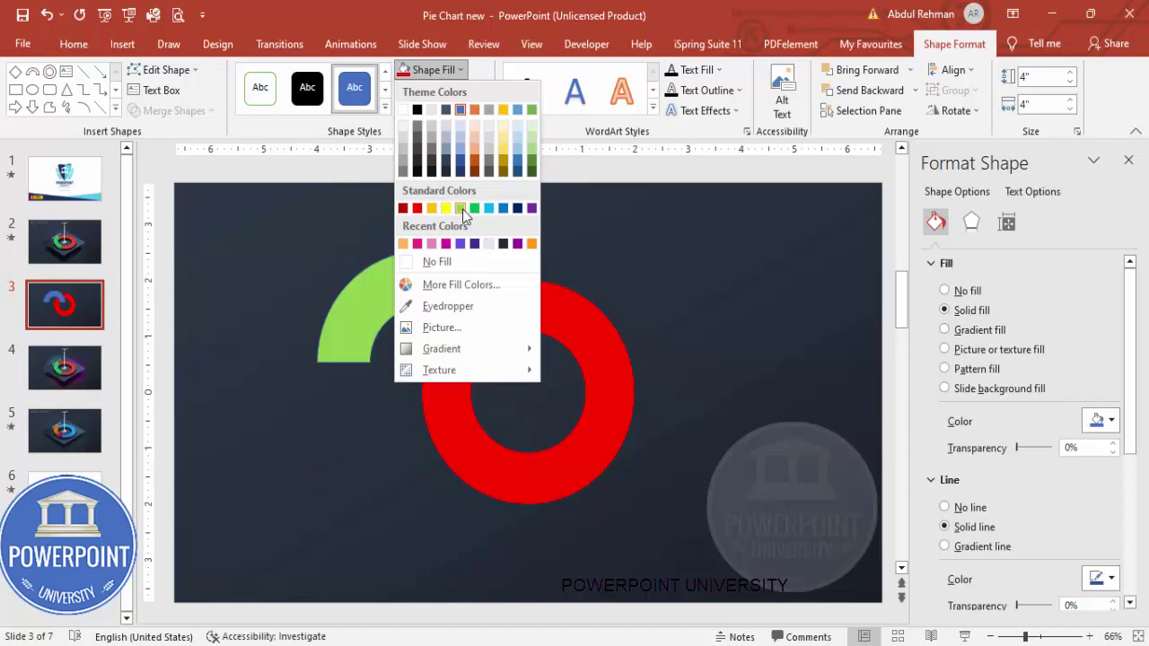
left_click(461, 209)
left_click(443, 90)
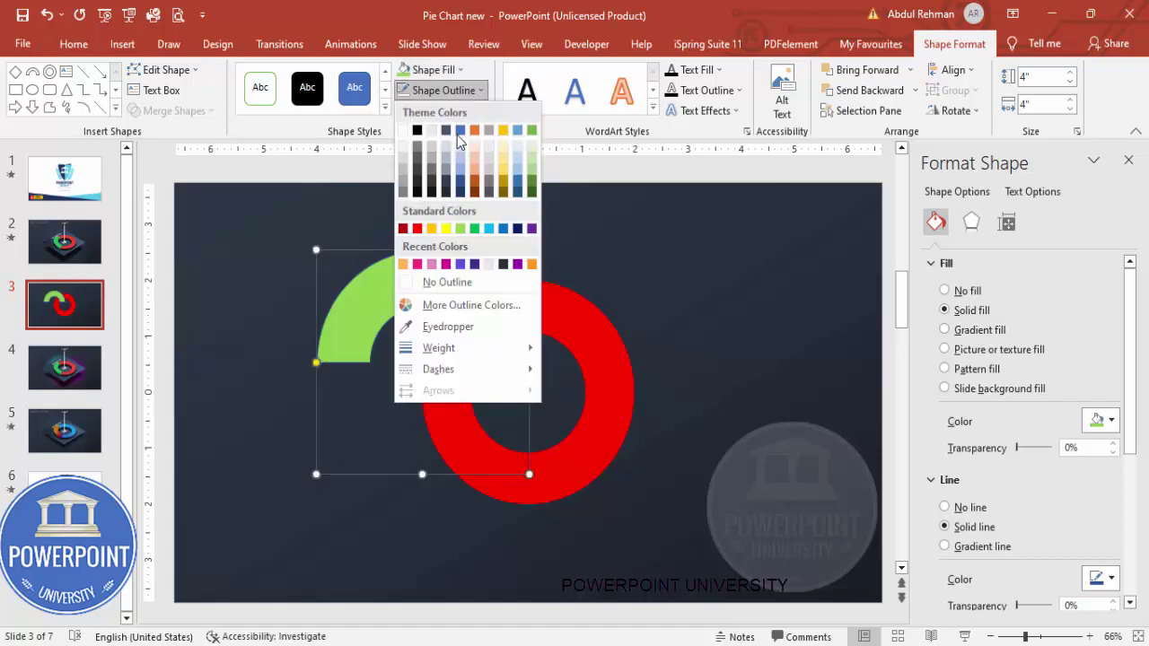
left_click(447, 282)
Lay the green arc over the ring's top half and zoom in on the slide
left_click_drag(394, 282, 510, 320)
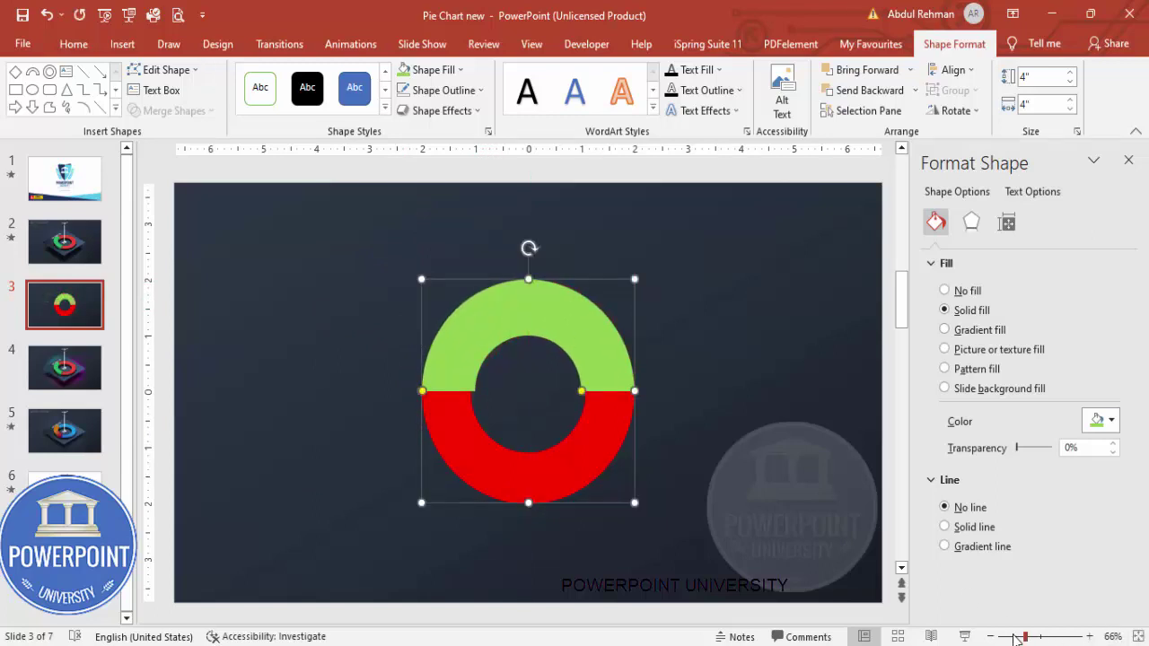
left_click(1088, 636)
left_click(1089, 636)
left_click(1089, 636)
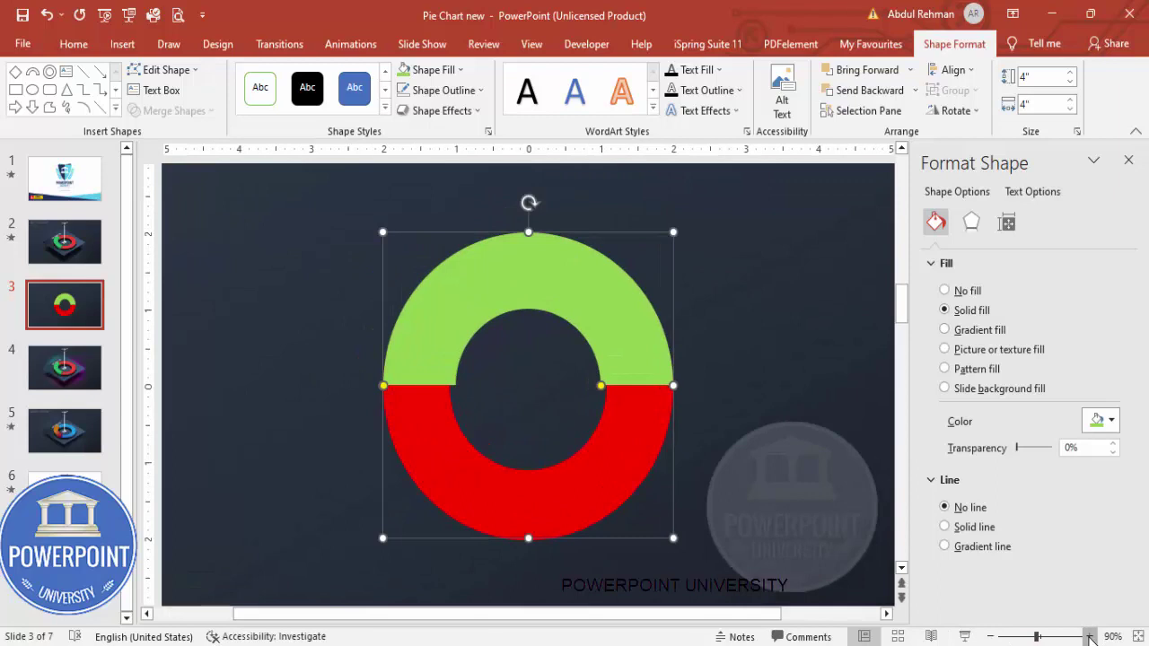
left_click(1089, 636)
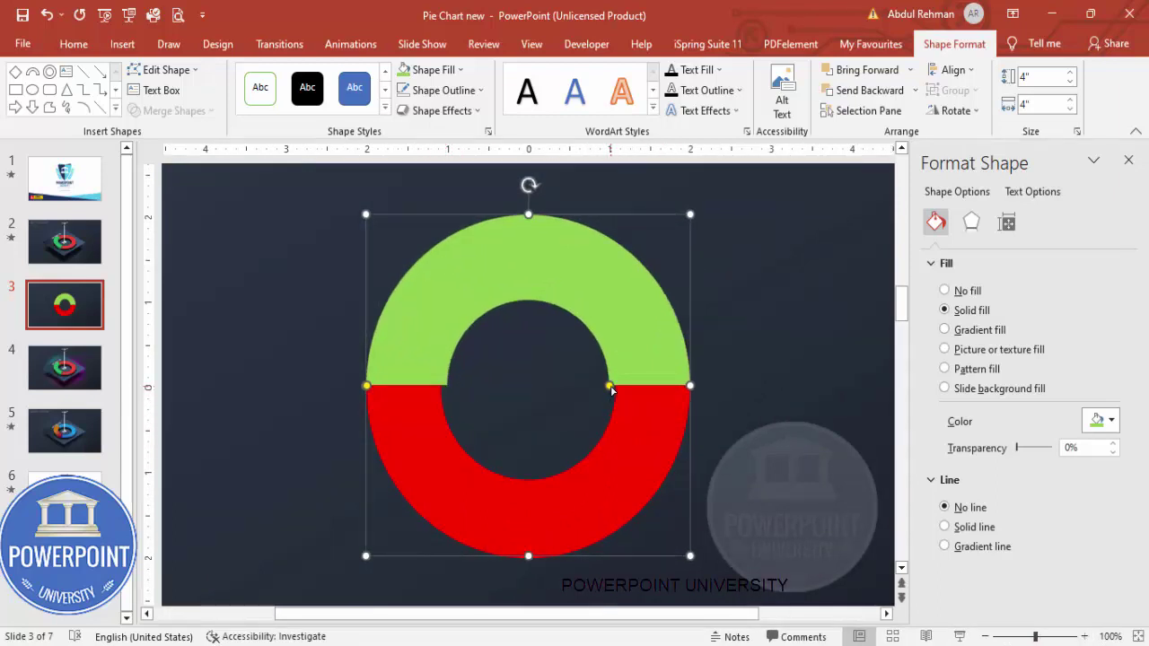
Drag the arc's end handles so the green arc spans only from the ring's left to its top
left_click_drag(610, 388, 529, 302)
mouse_move(368, 386)
left_mouse_down()
mouse_move(369, 359)
mouse_move(364, 410)
mouse_move(366, 387)
left_mouse_up()
left_click_drag(528, 300, 524, 298)
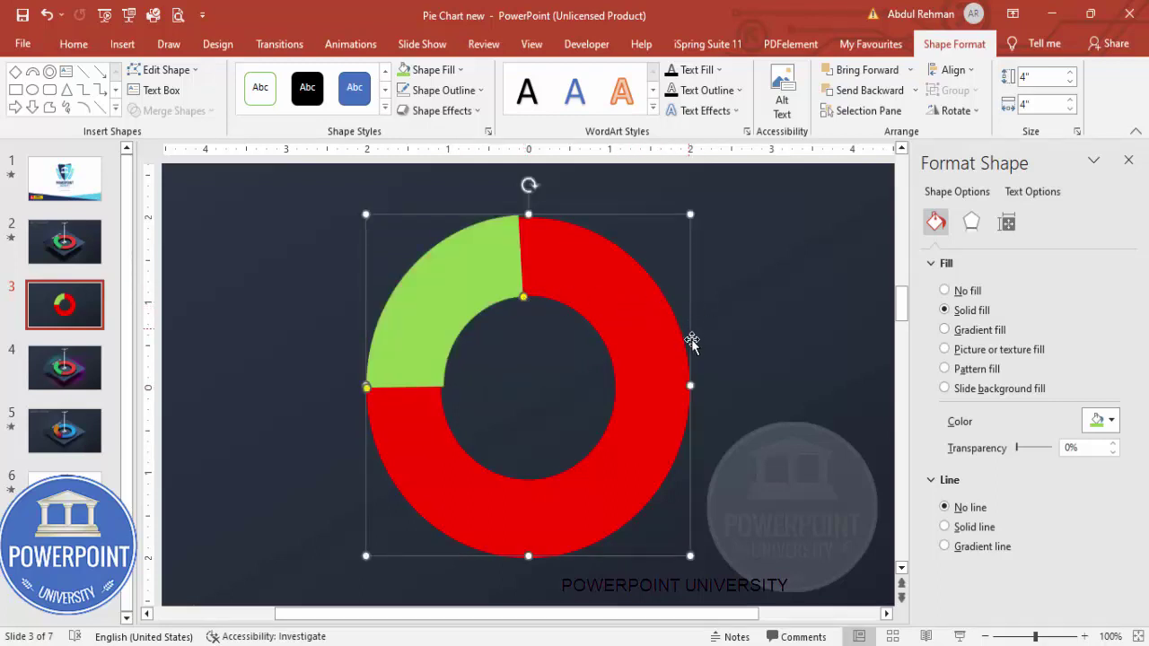
left_click(734, 376)
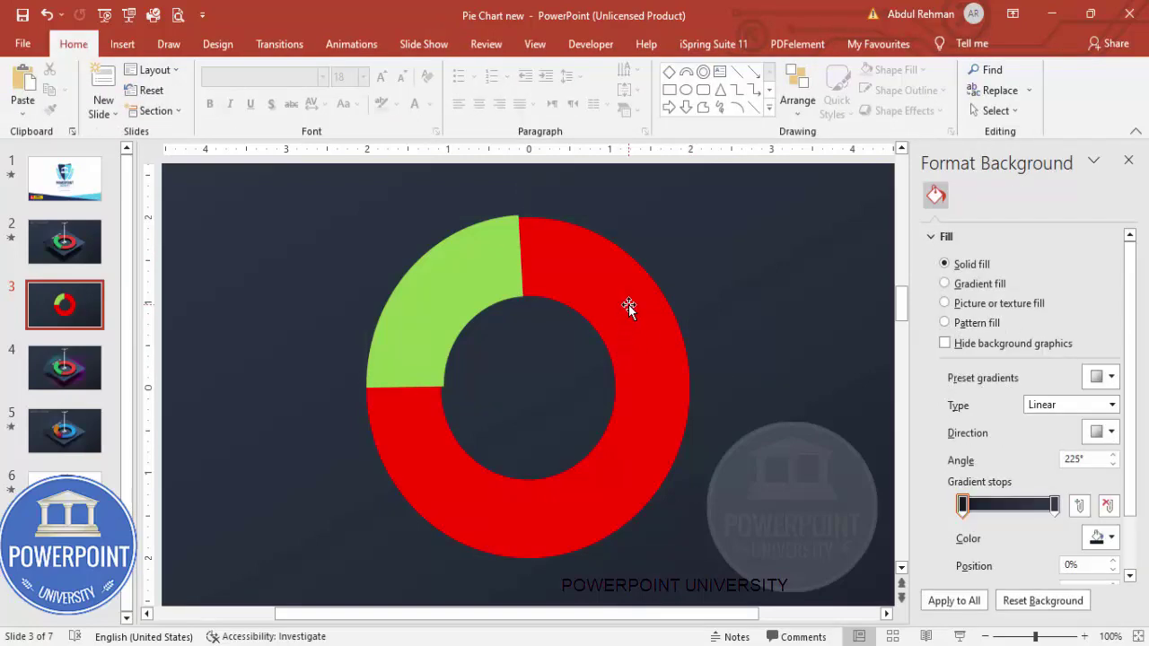
left_click(628, 306)
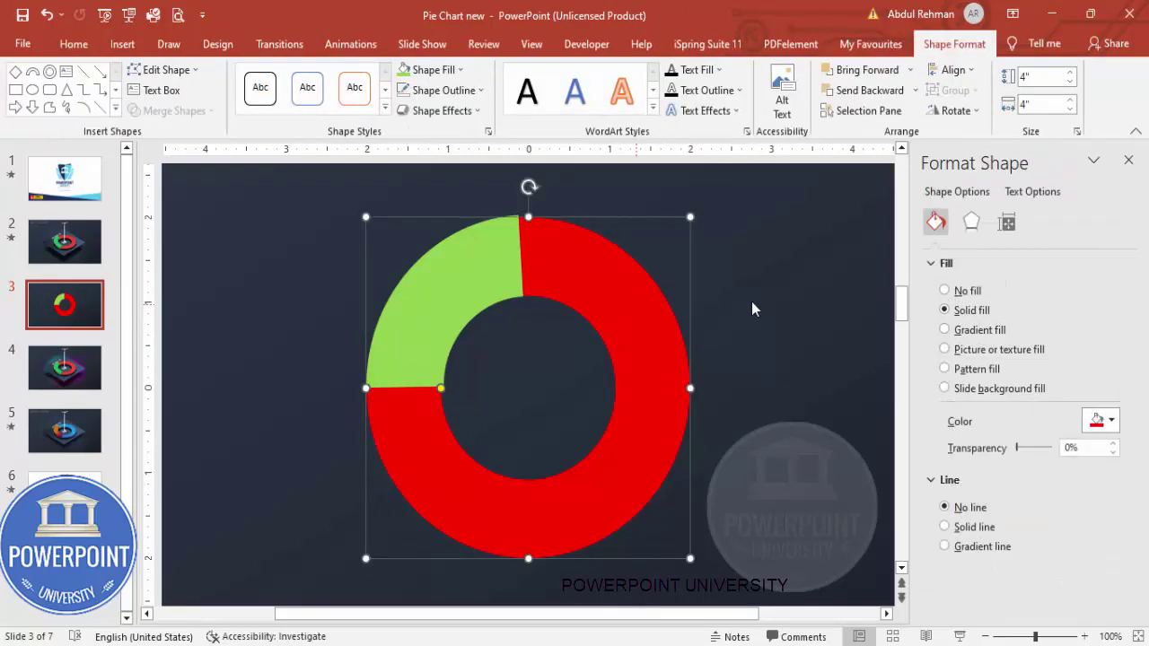
Tilt the red ring with the Isometric: Top Up 3-D rotation preset
left_click(972, 225)
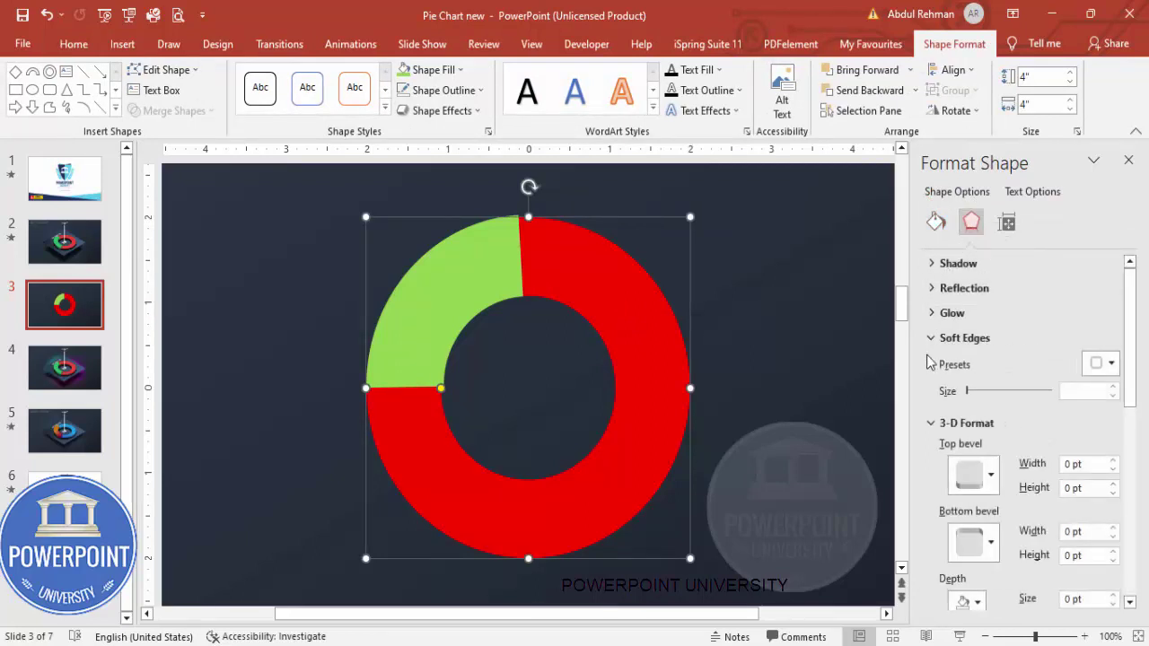
left_click(935, 422)
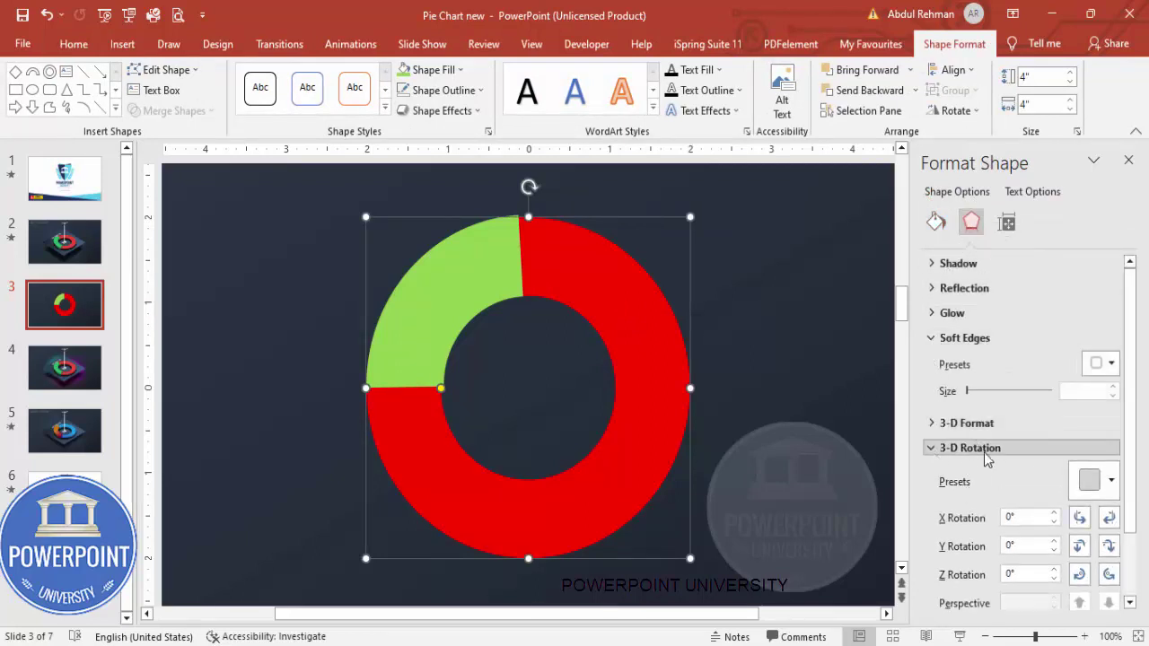
left_click(1103, 479)
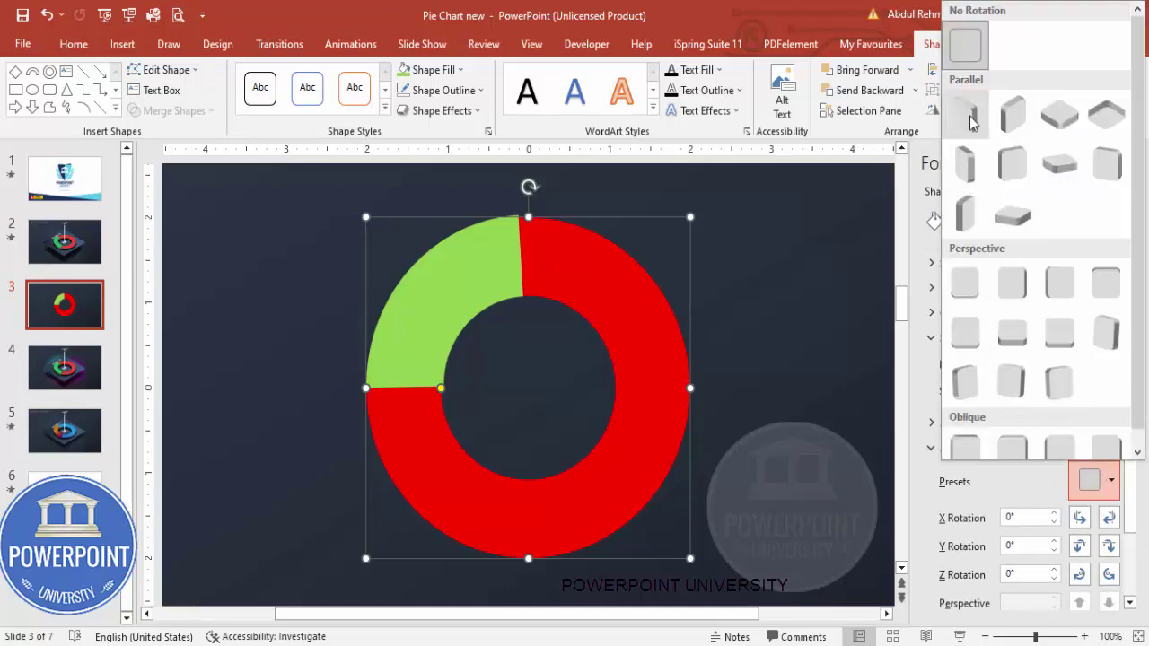
left_click(1056, 119)
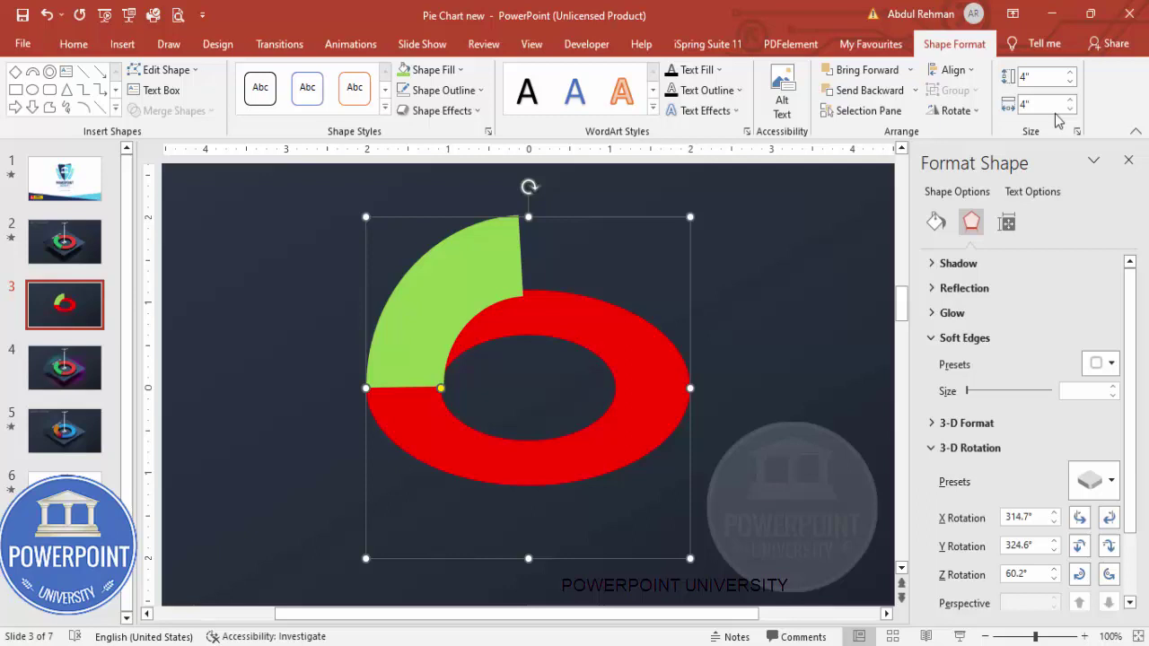
Give the red ring a 3-D extrusion depth of 13.5 pt
left_click(996, 424)
left_click_drag(1133, 388, 1132, 459)
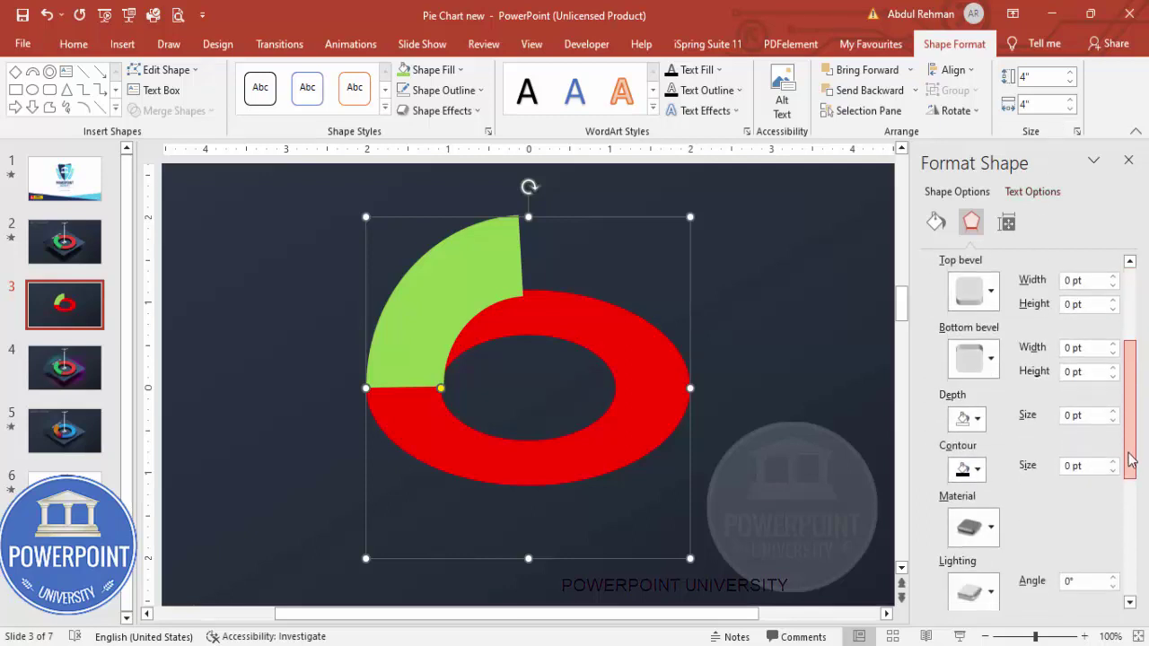
left_click(1080, 414)
left_click(1112, 410)
left_click(1112, 410)
left_click(1112, 524)
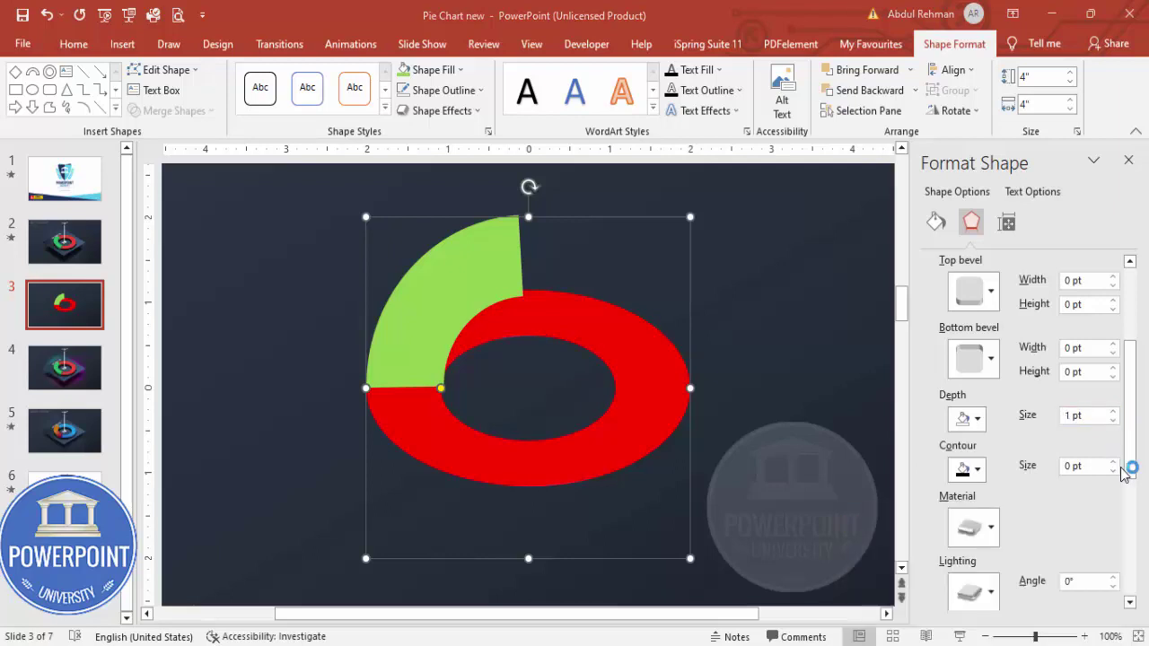
left_click(1113, 410)
left_click_drag(1113, 411, 1110, 474)
Apply a Special lighting and a matte Special Effect material to the ring, then shift it slightly left
left_click(974, 459)
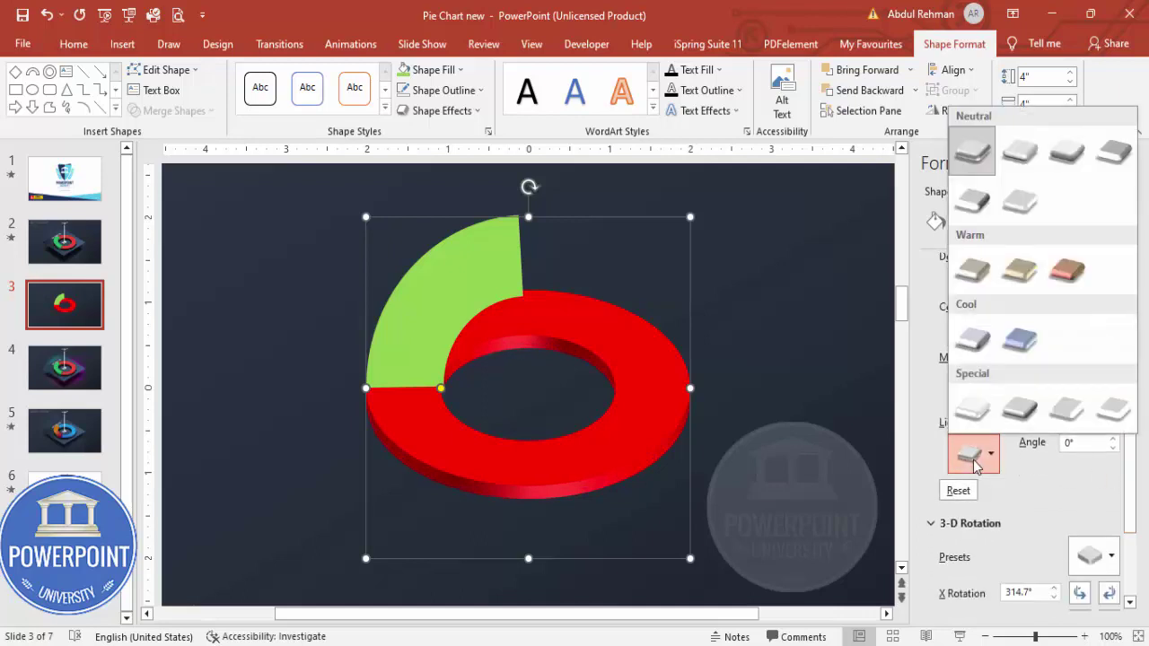
left_click(1019, 408)
left_click(971, 388)
left_click(1110, 454)
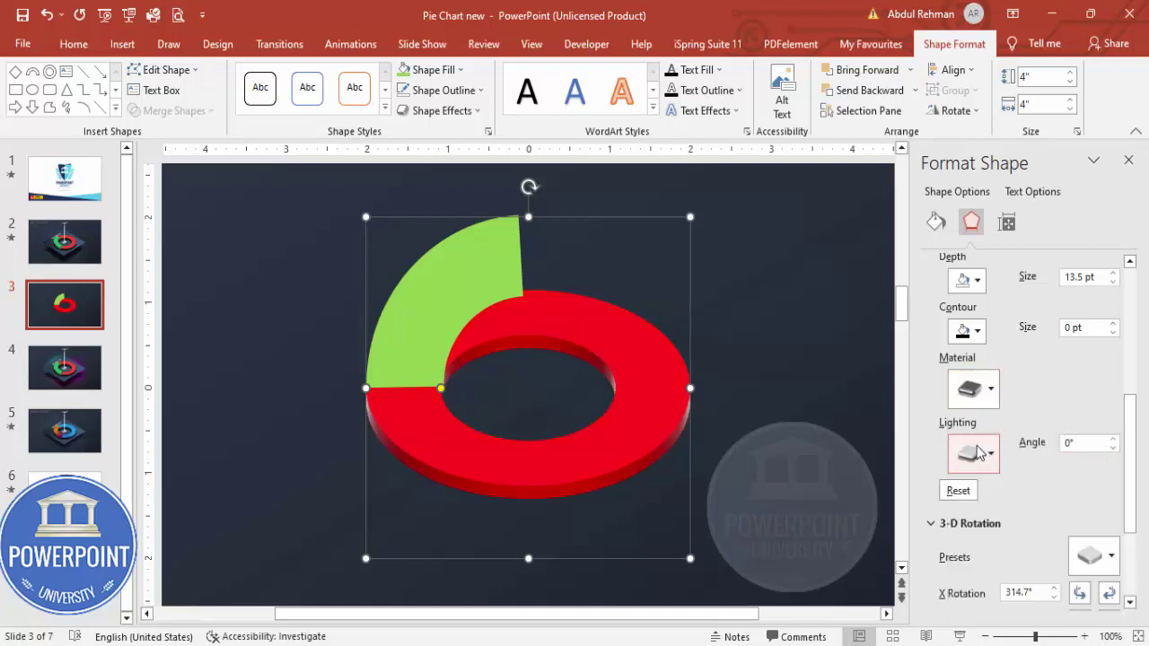
left_click(971, 388)
left_click(973, 524)
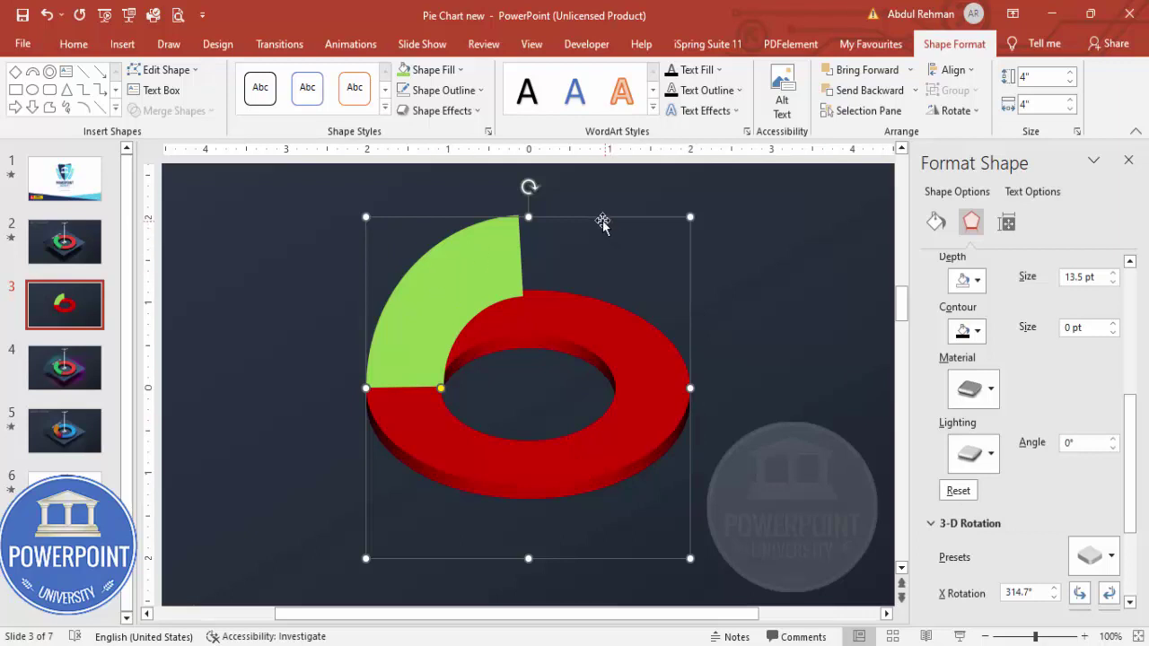
left_click_drag(587, 215, 554, 213)
left_click(464, 256)
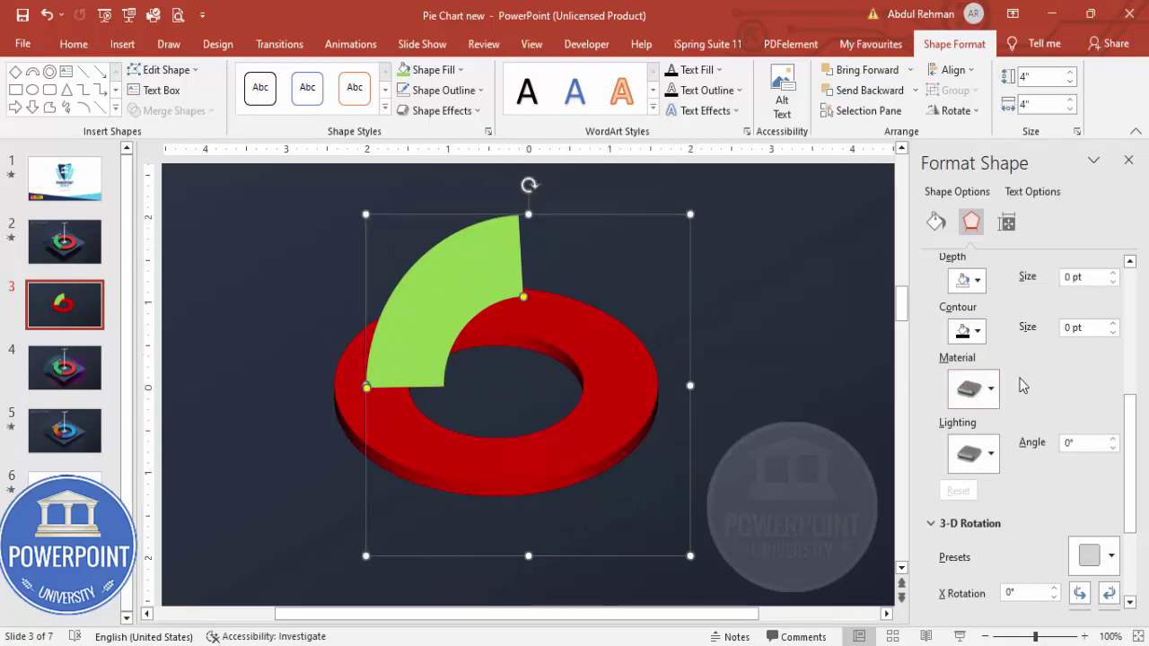
Tilt the green arc with the Isometric: Top Up 3-D rotation preset
left_click_drag(1130, 422, 1128, 476)
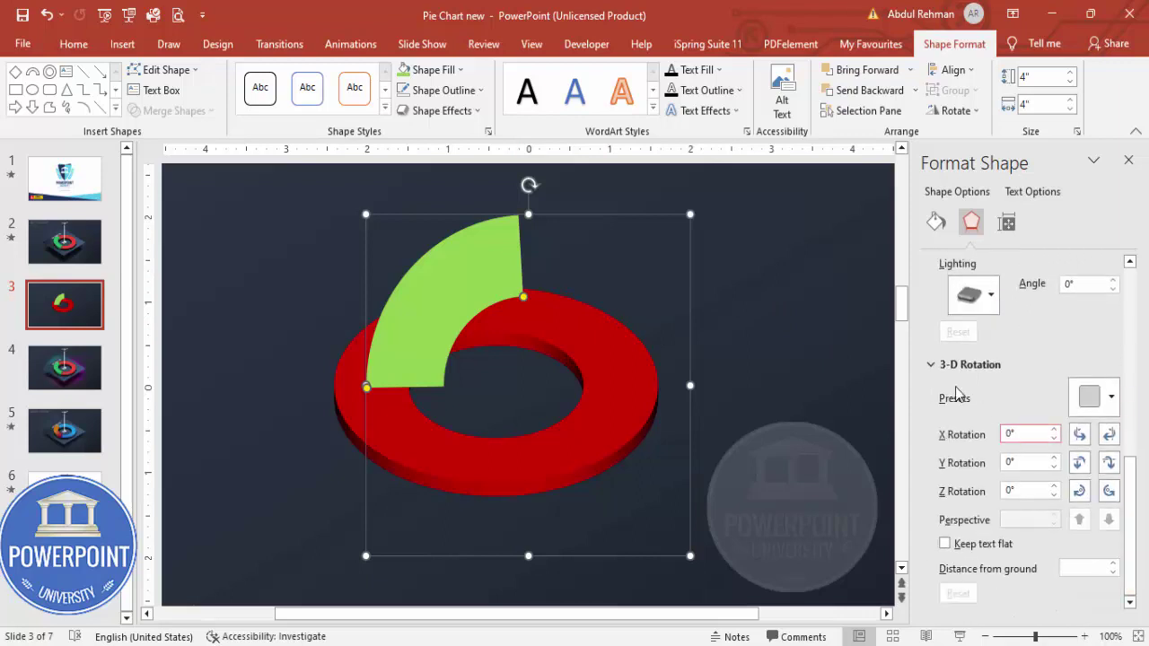
left_click(1093, 398)
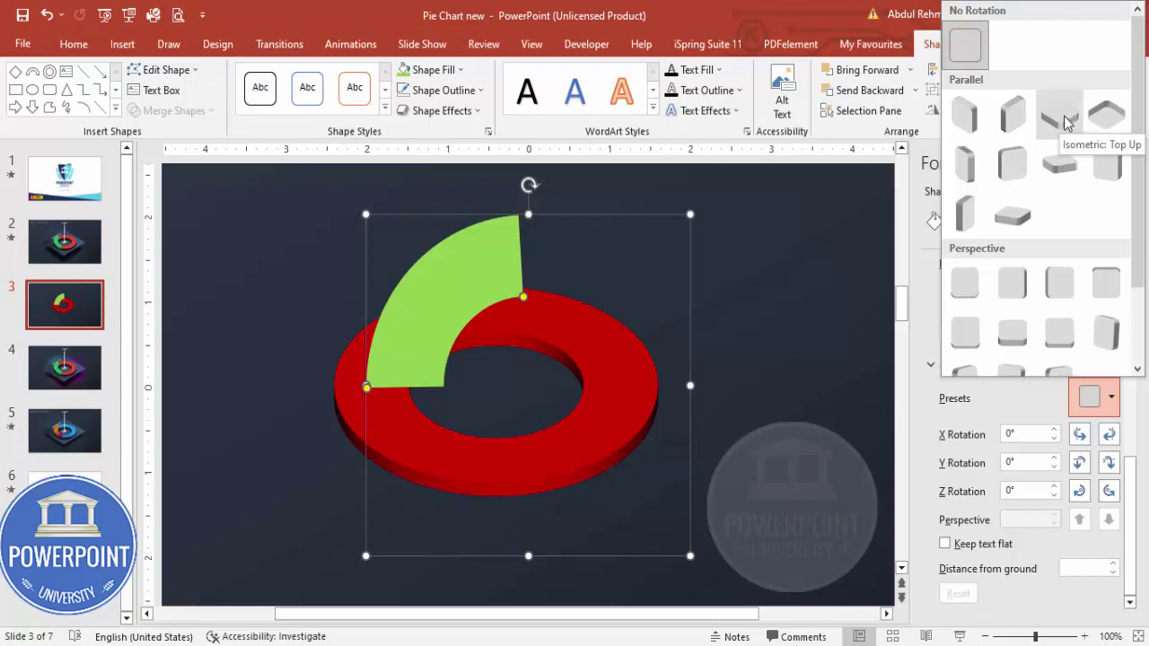
left_click(1065, 123)
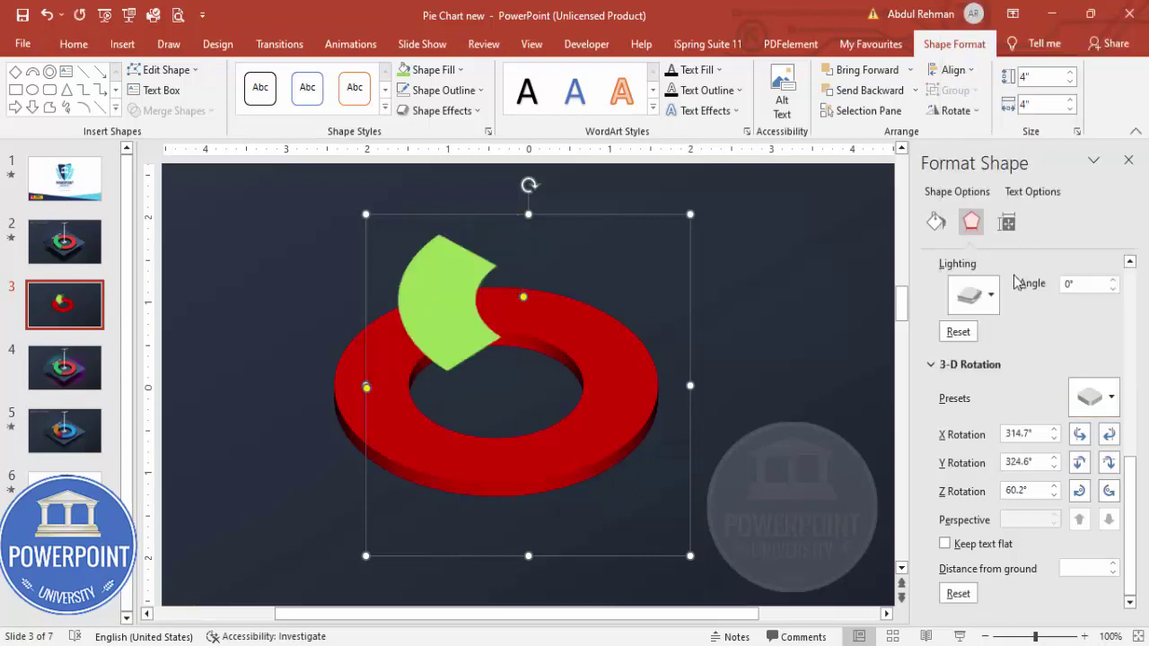
Raise the green arc's extrusion depth to 21 pt
left_click_drag(1136, 475, 1136, 409)
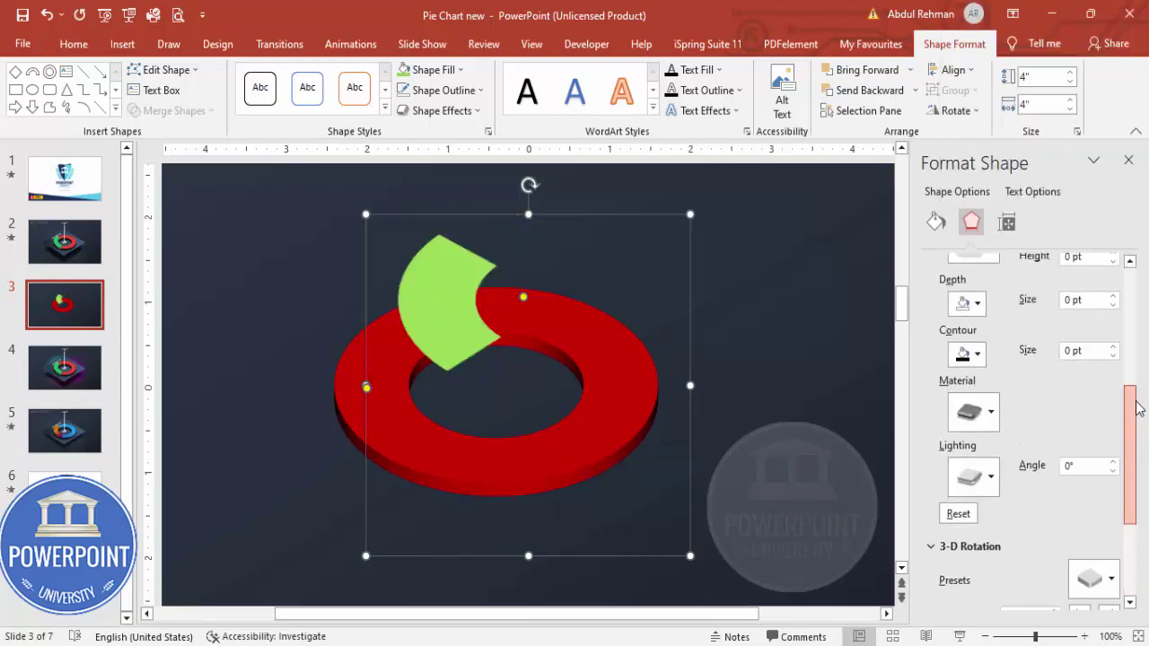
left_click(1112, 296)
left_click(1113, 296)
left_click(1113, 296)
left_click(1112, 296)
left_click(1112, 296)
left_click(1113, 295)
left_click(1113, 295)
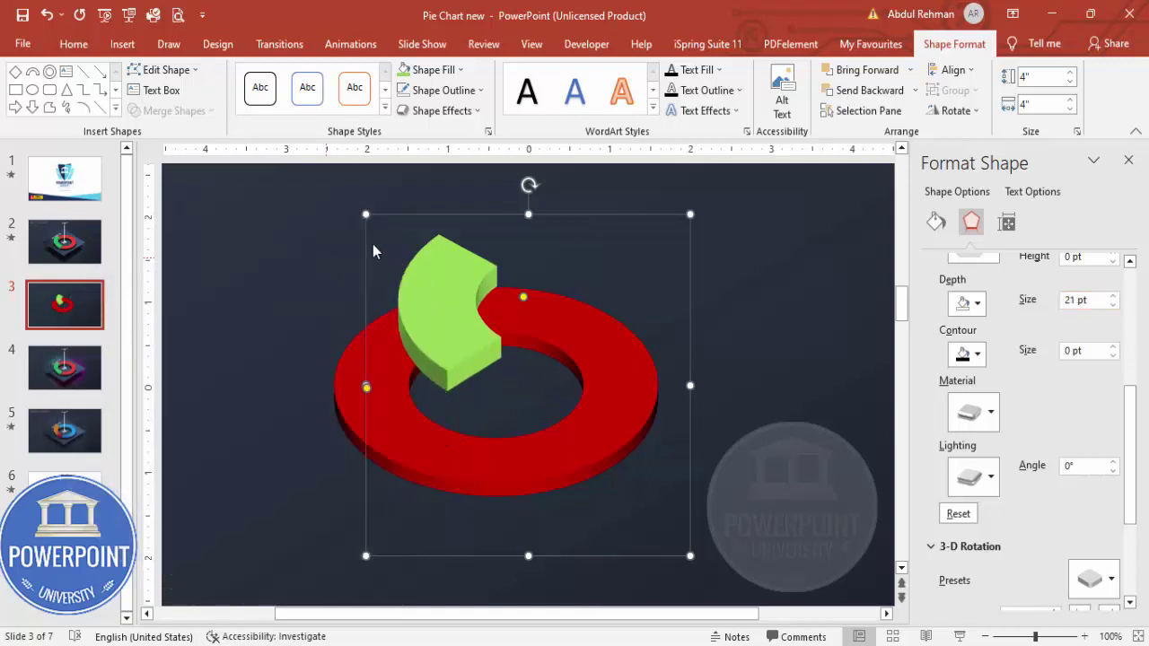
Move the green arc onto the ring's left side, trying a rotation around the ring
left_click_drag(475, 216, 408, 287)
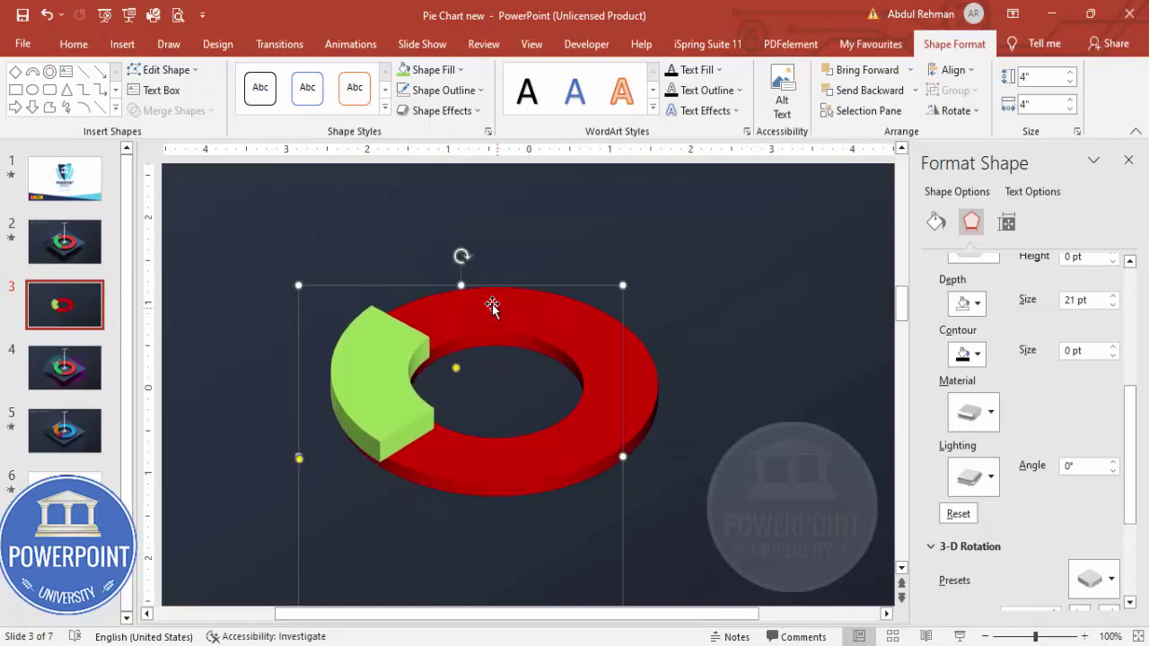
left_click_drag(460, 258, 636, 371)
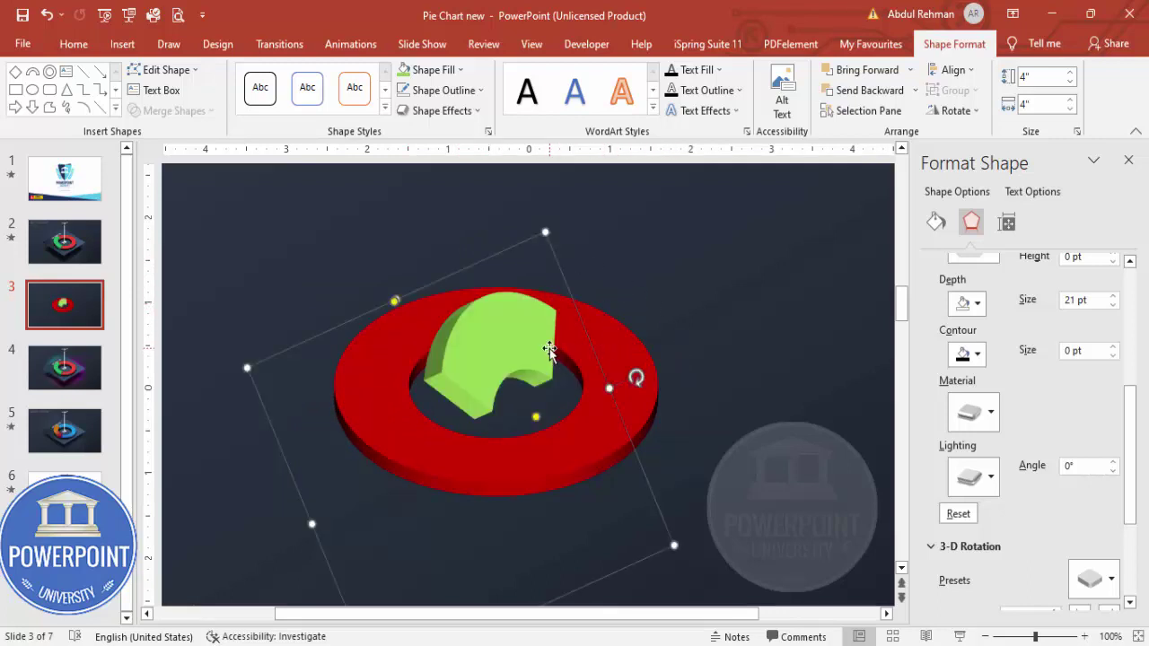
key("ctrl+z")
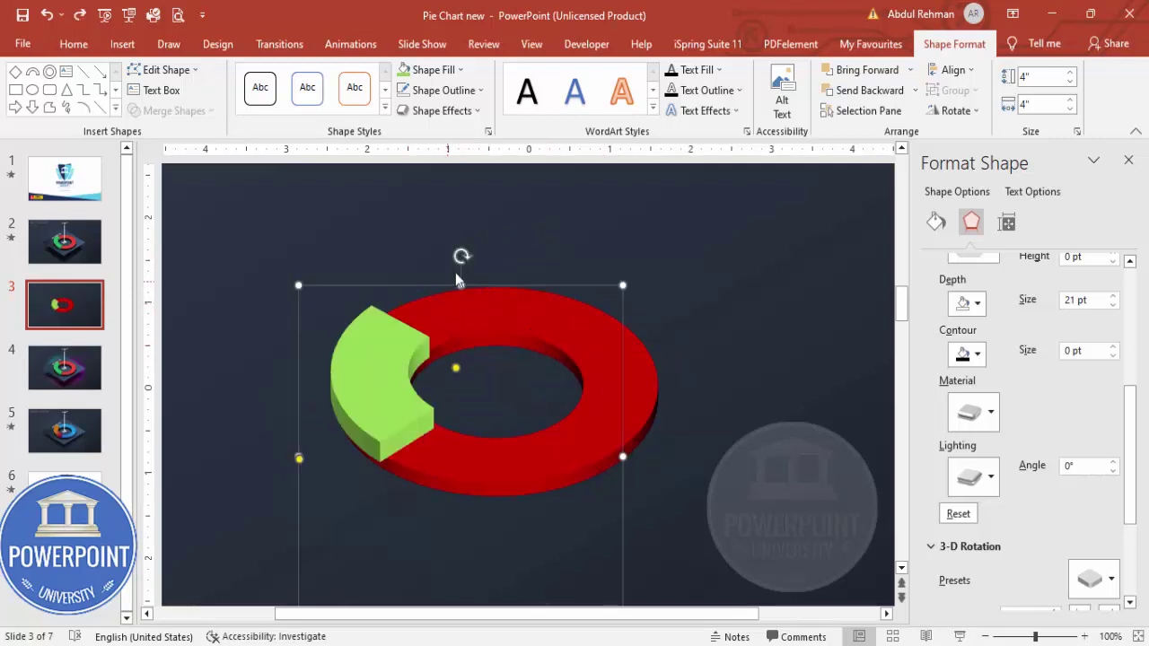
left_click_drag(460, 256, 639, 529)
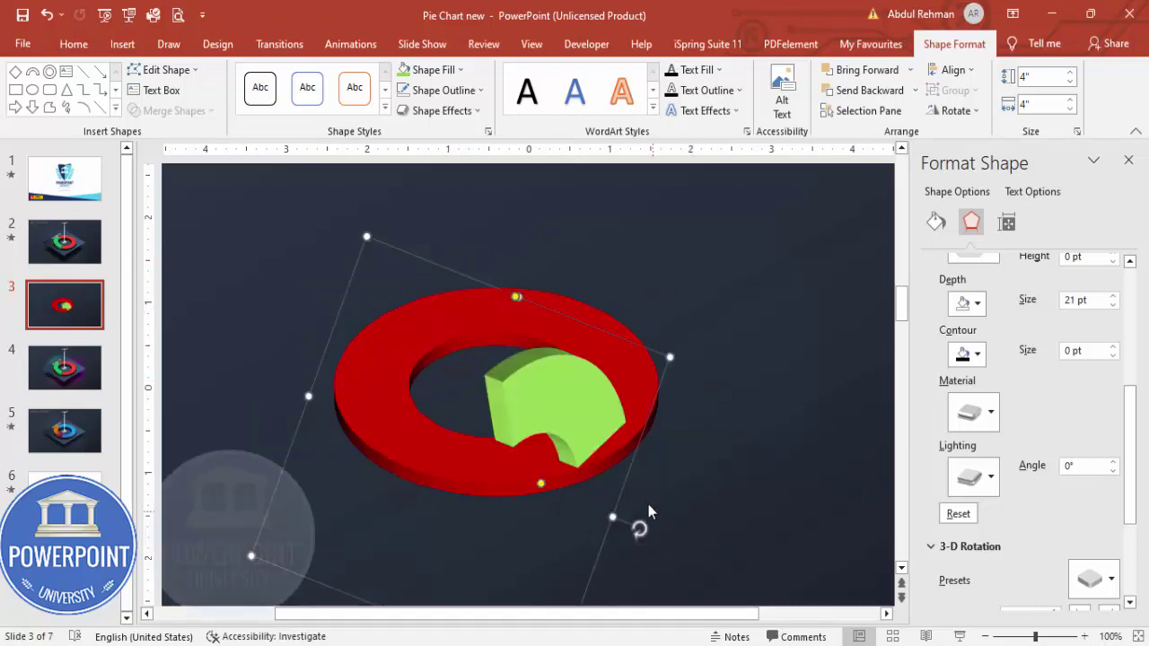
Undo the trial rotation and lengthening, then nudge the green arc snugly onto the ring's left side
key("ctrl+z")
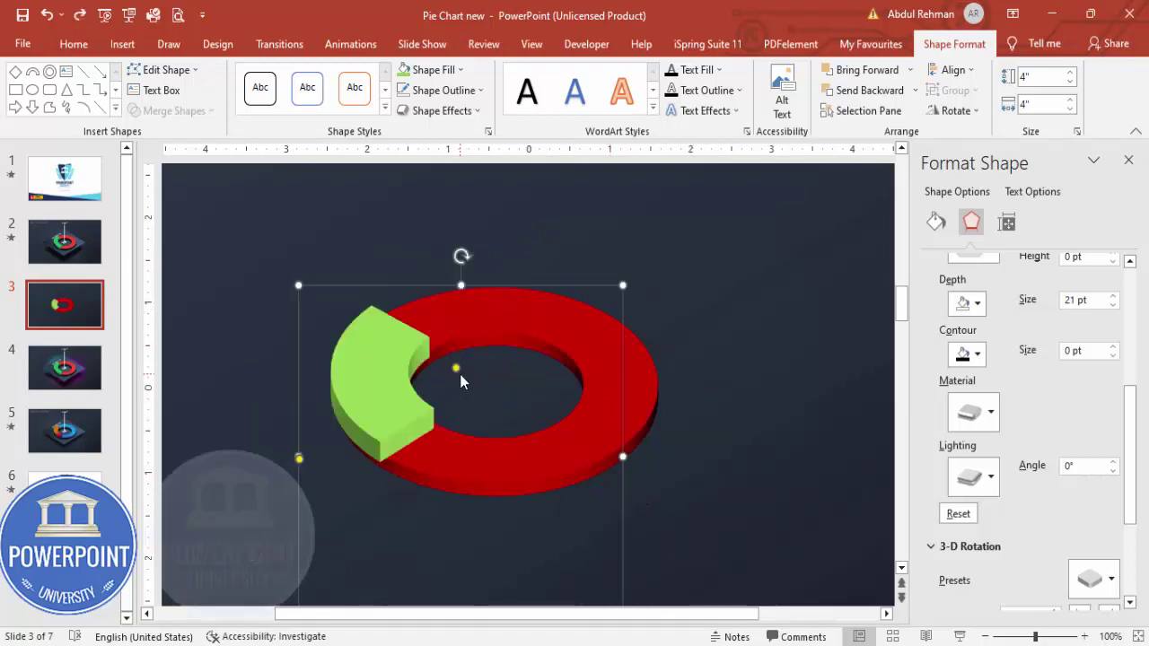
left_click_drag(456, 370, 473, 361)
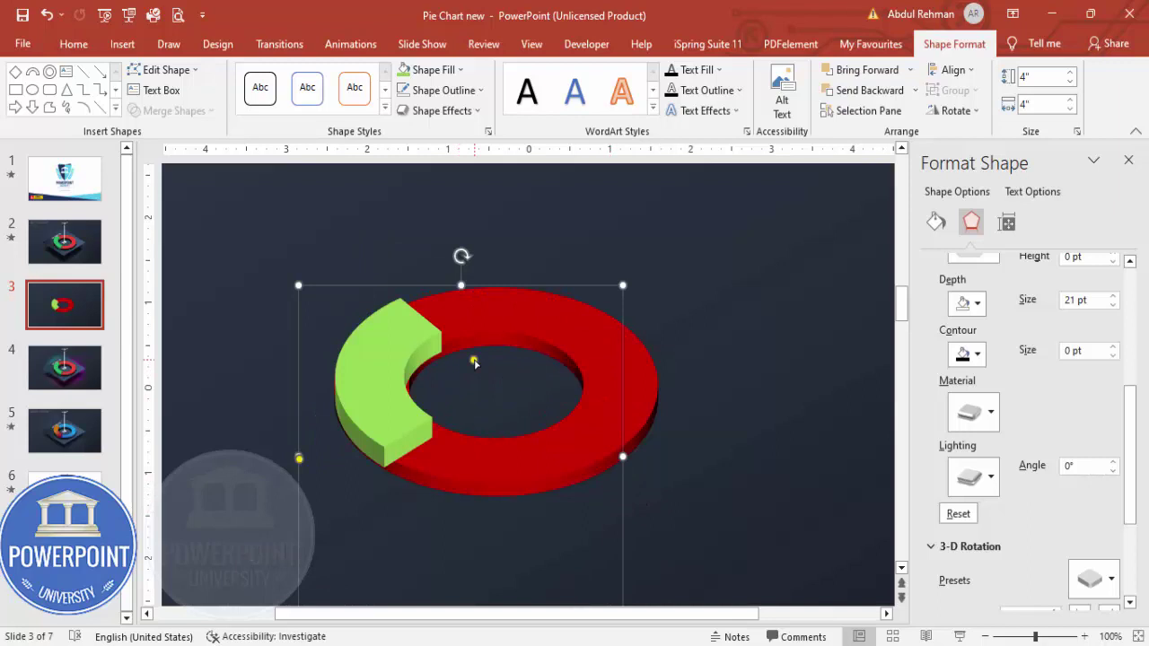
key("ctrl+z")
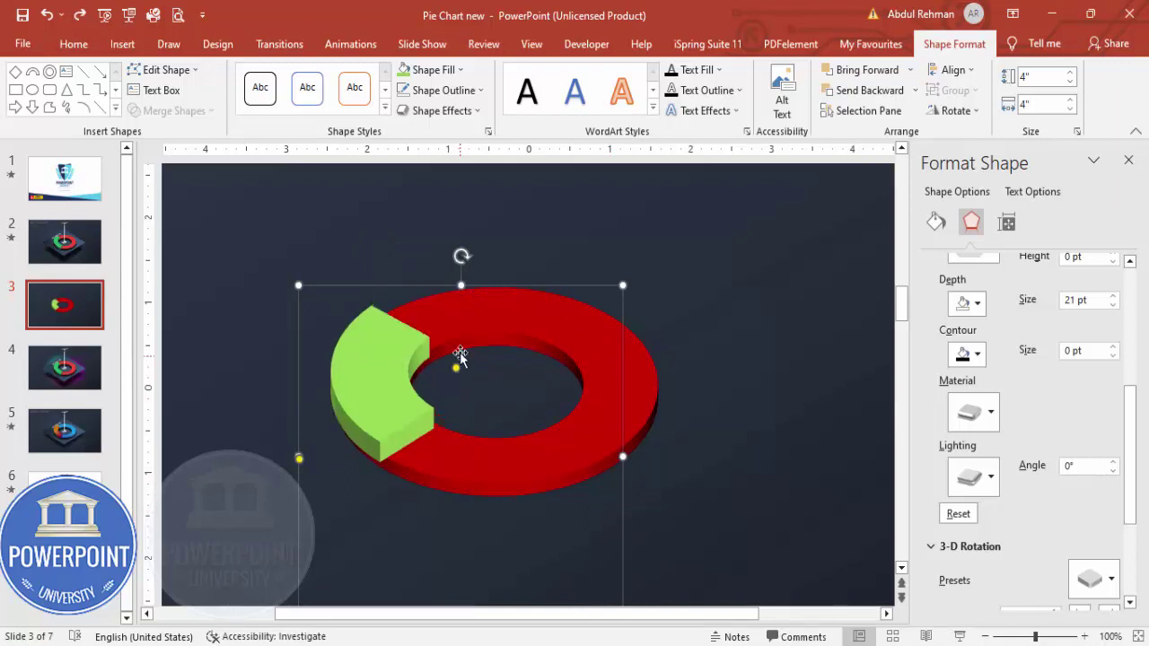
left_click(437, 291)
left_click_drag(434, 292, 430, 290)
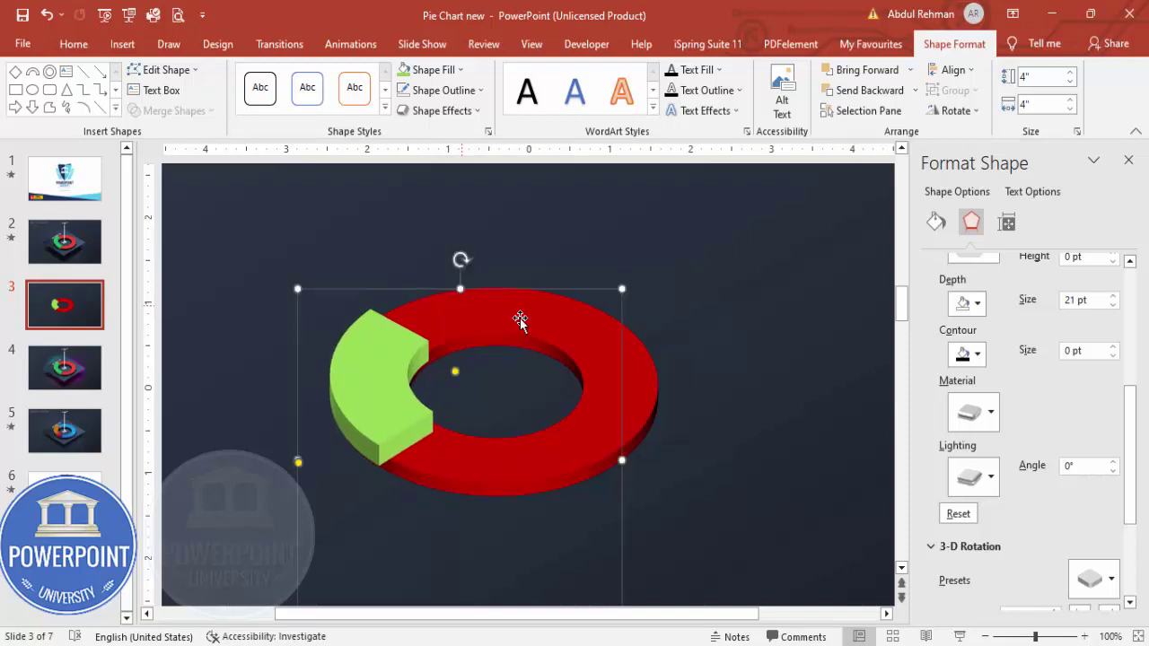
left_click(718, 417)
Centre the red ring horizontally and vertically on the slide and realign the green arc against it
left_click(362, 387)
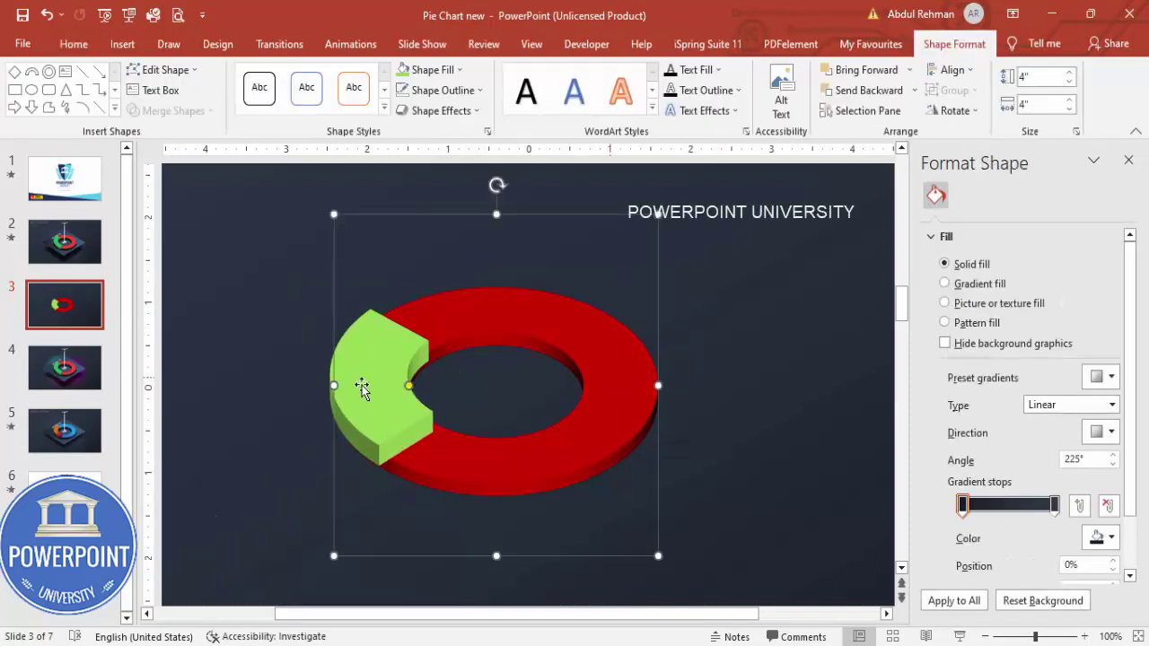
left_click(954, 71)
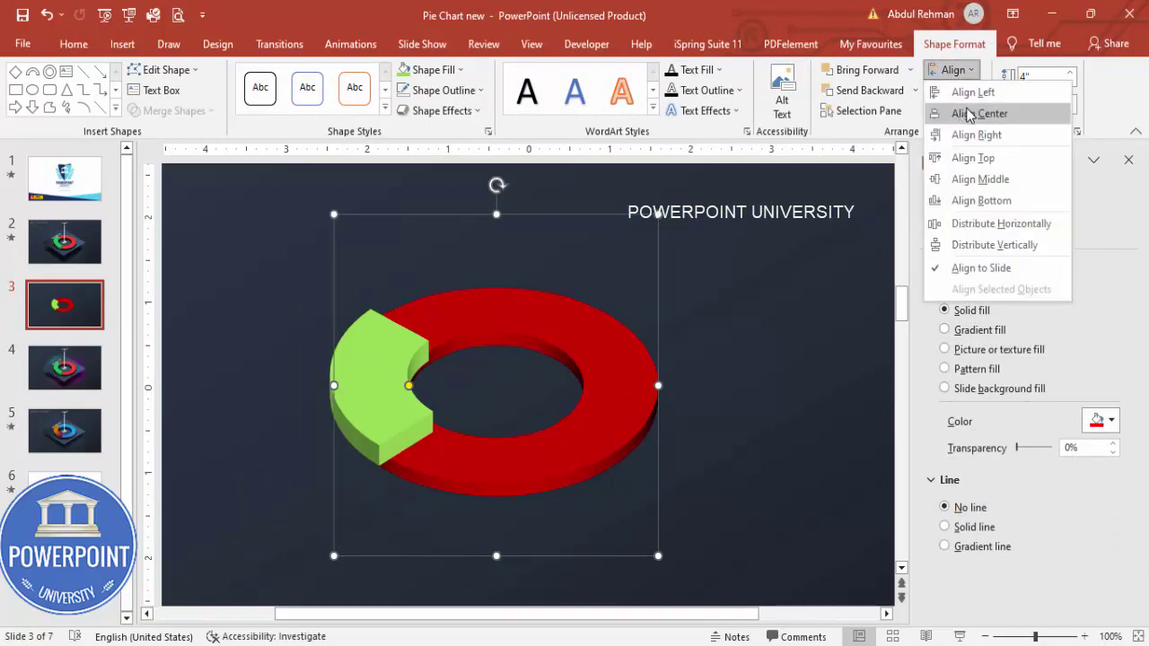
left_click(971, 112)
left_click(953, 70)
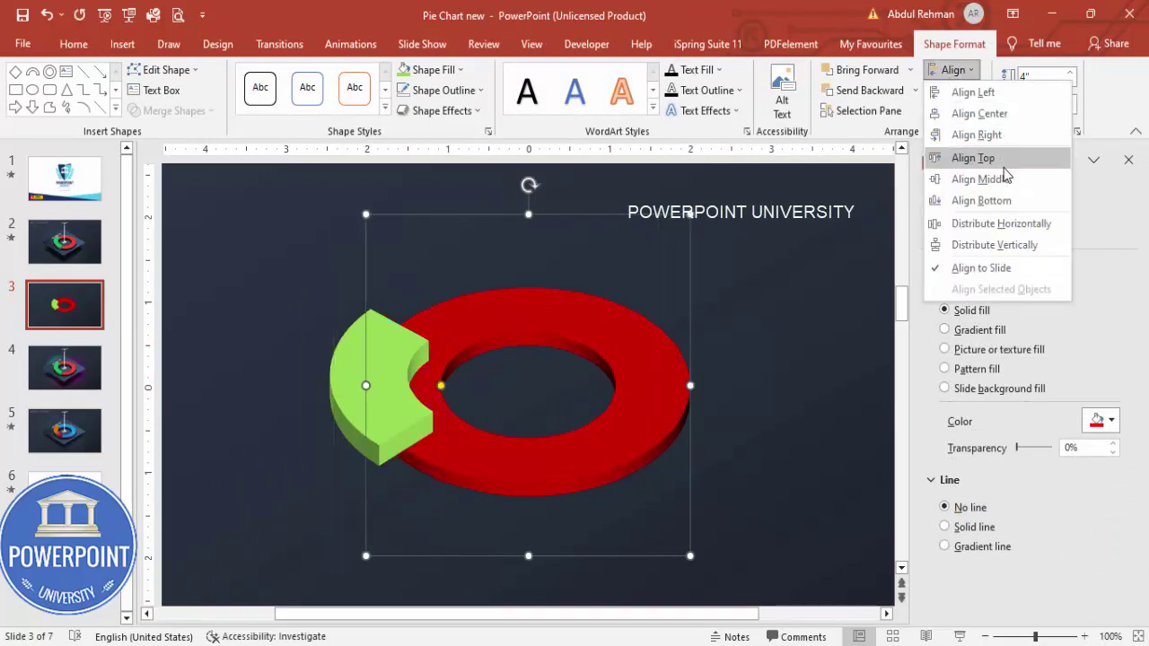
left_click(970, 174)
left_click_drag(390, 290, 422, 287)
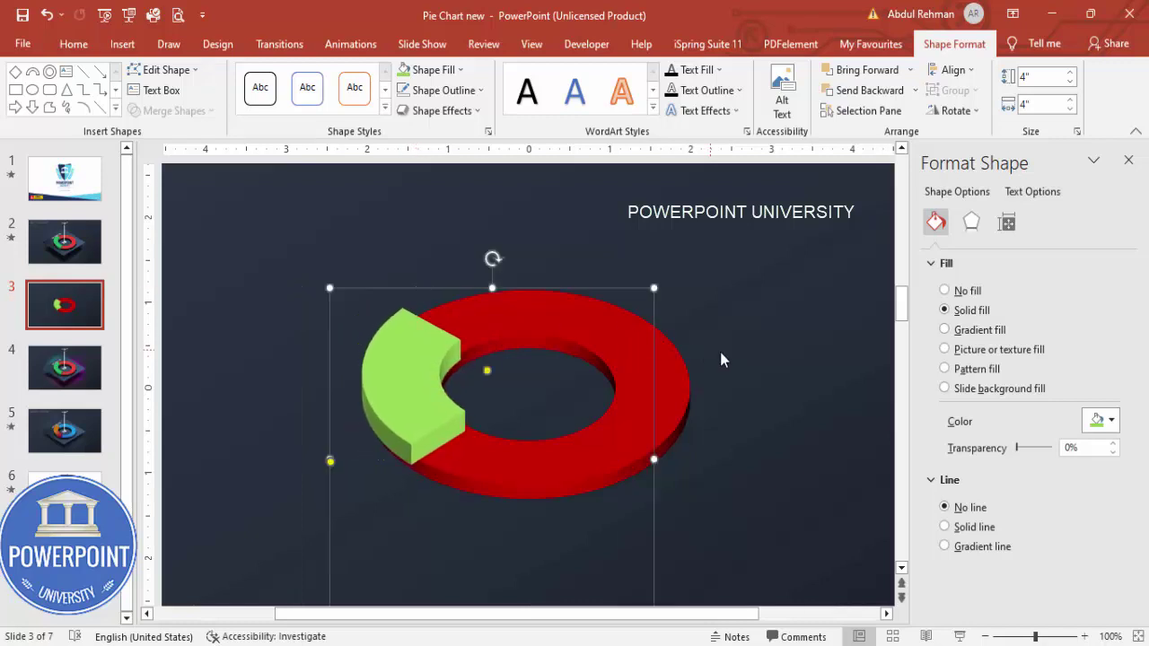
Zoom the slide view out to 70% so the whole slide fits
left_click(741, 367)
left_click(985, 636)
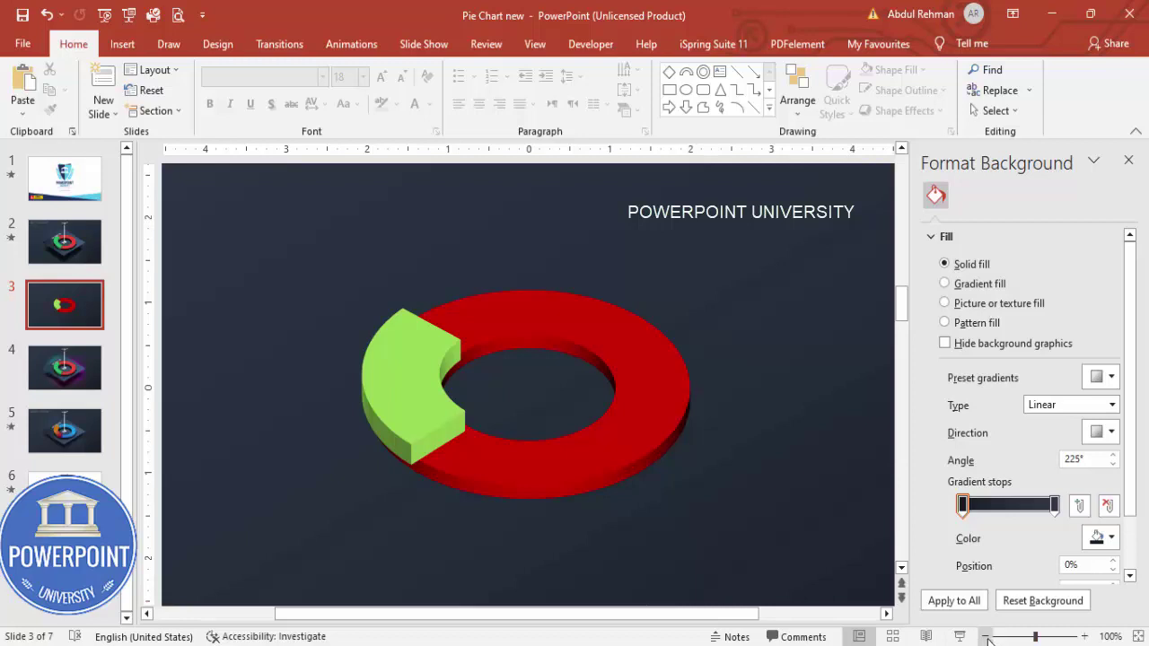
left_click(984, 636)
left_click(984, 636)
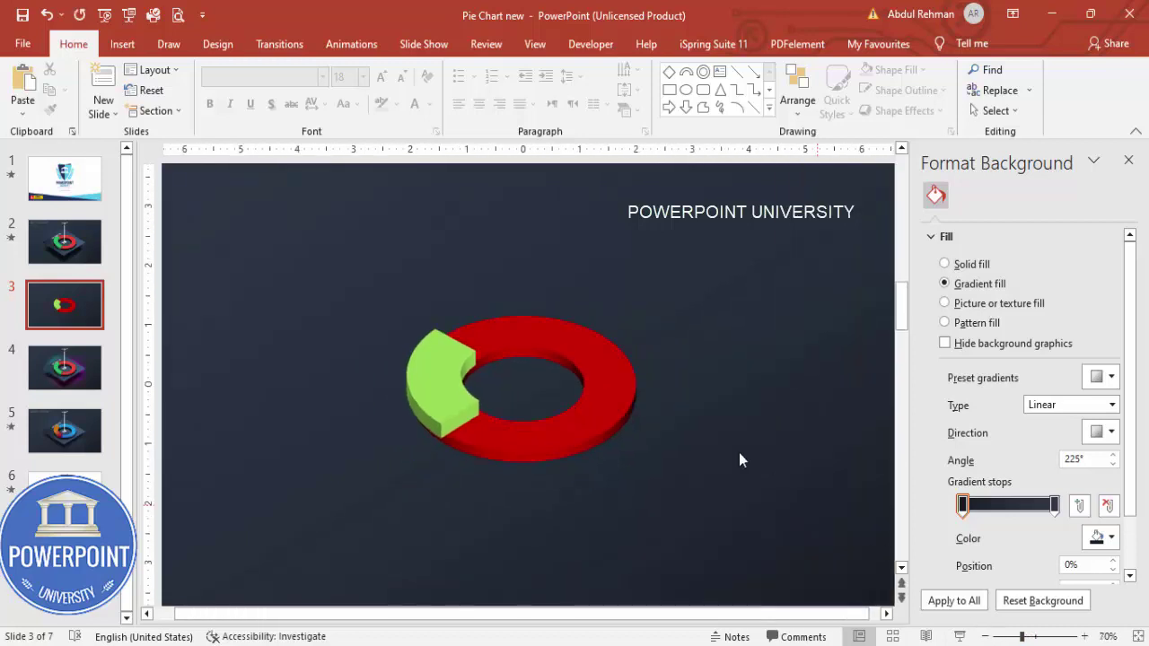
left_click(122, 45)
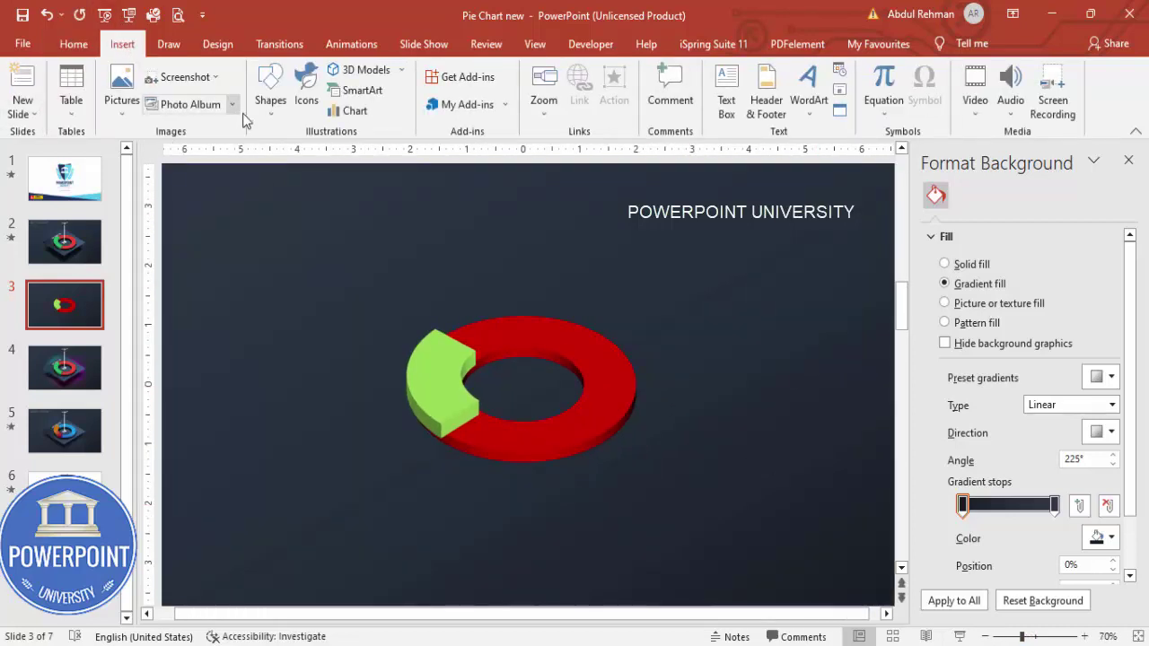
Draw a diamond over the ring and send it to the back
left_click(270, 89)
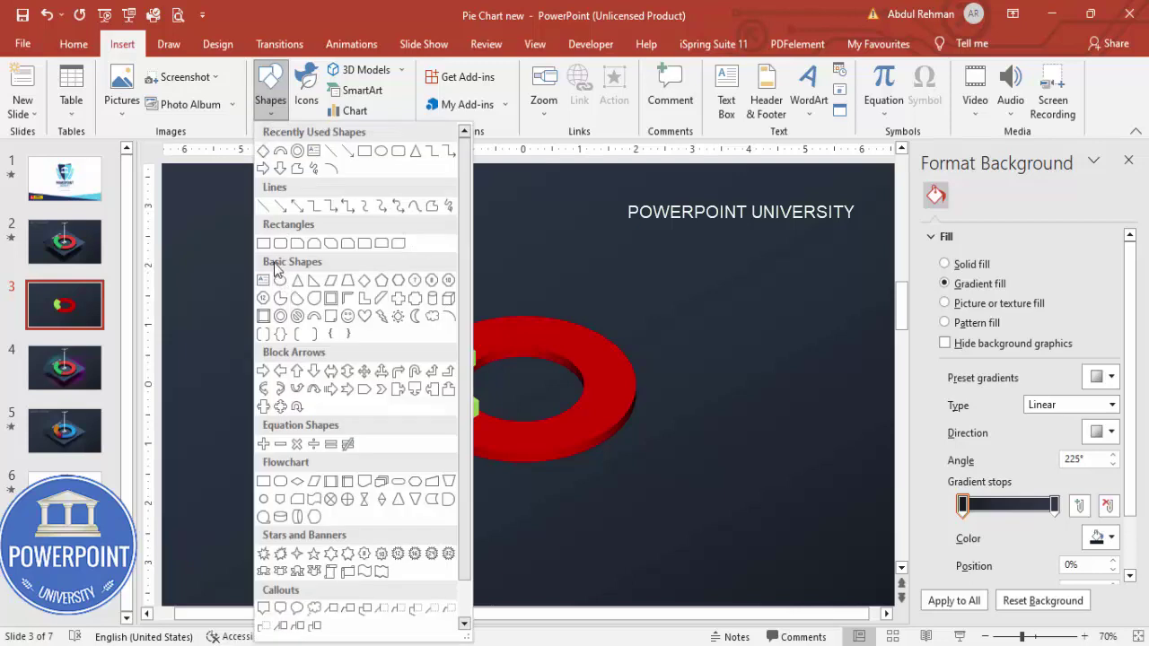
left_click(364, 283)
left_click_drag(321, 263, 787, 597)
left_click_drag(619, 456, 587, 402)
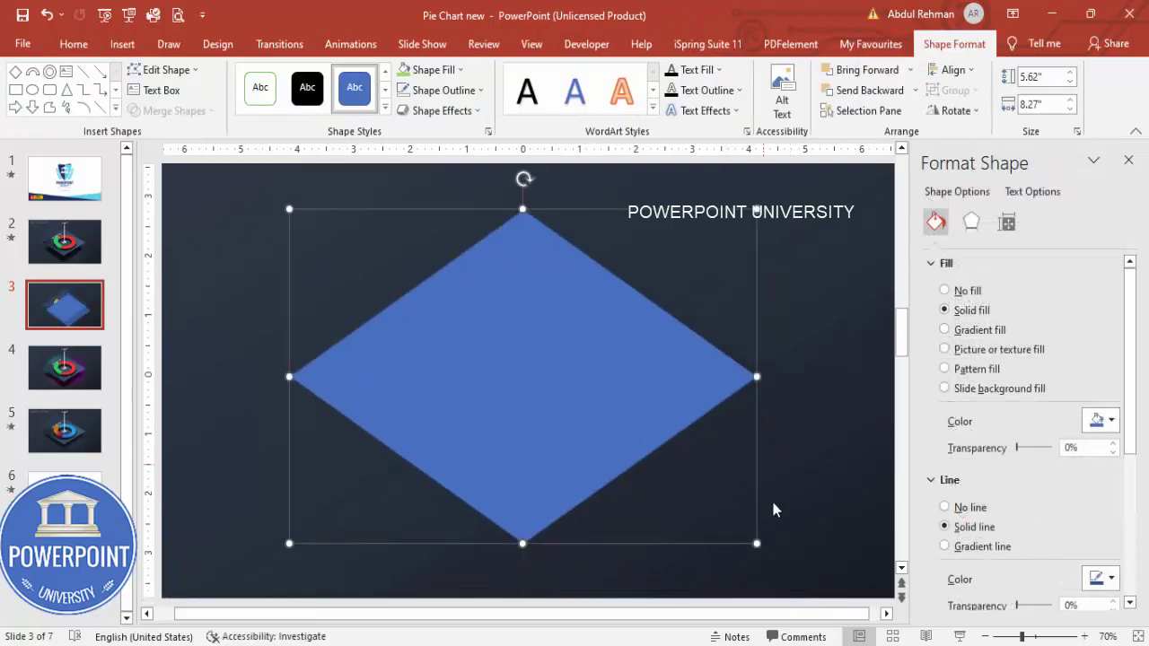
left_click(914, 91)
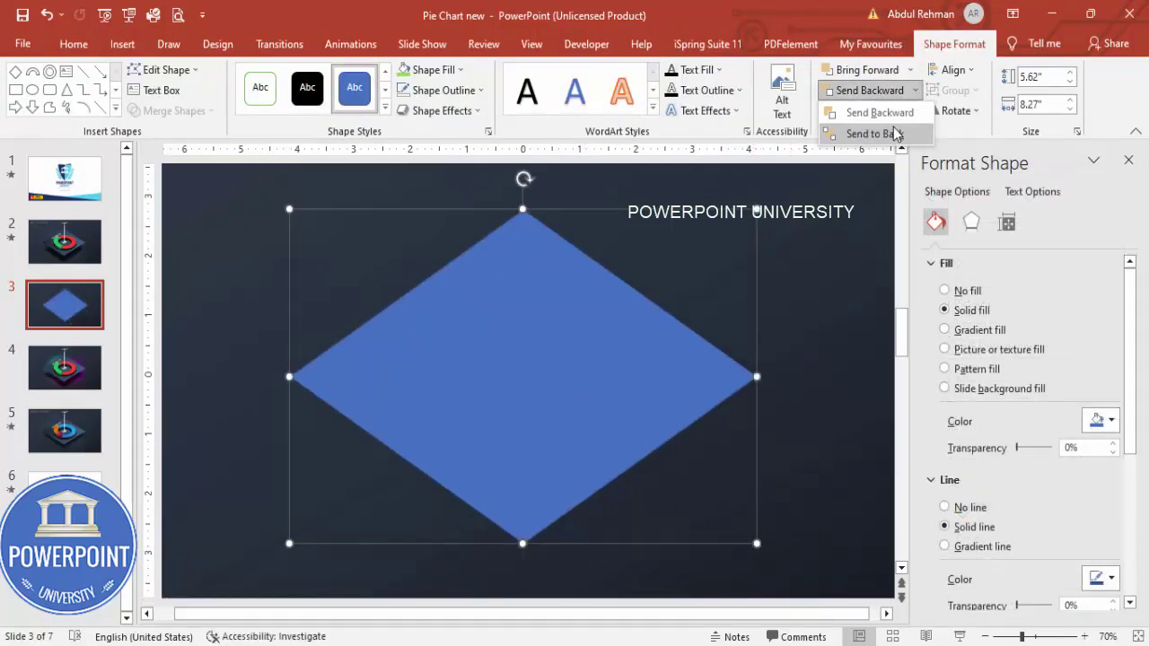
left_click(870, 133)
Resize the diamond to 5.18" × 8.47" and centre it under the ring
left_click_drag(517, 211, 519, 241)
left_click_drag(289, 240, 277, 234)
left_click_drag(677, 415, 682, 409)
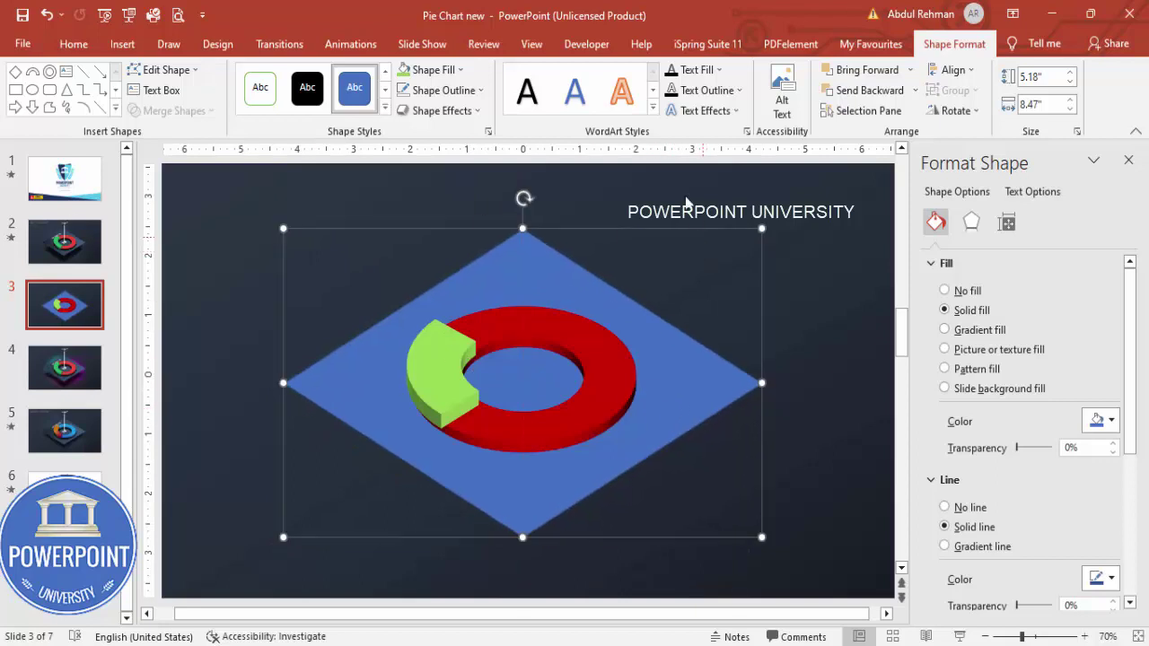
Switch the diamond to a gradient fill with no outline
left_click(992, 331)
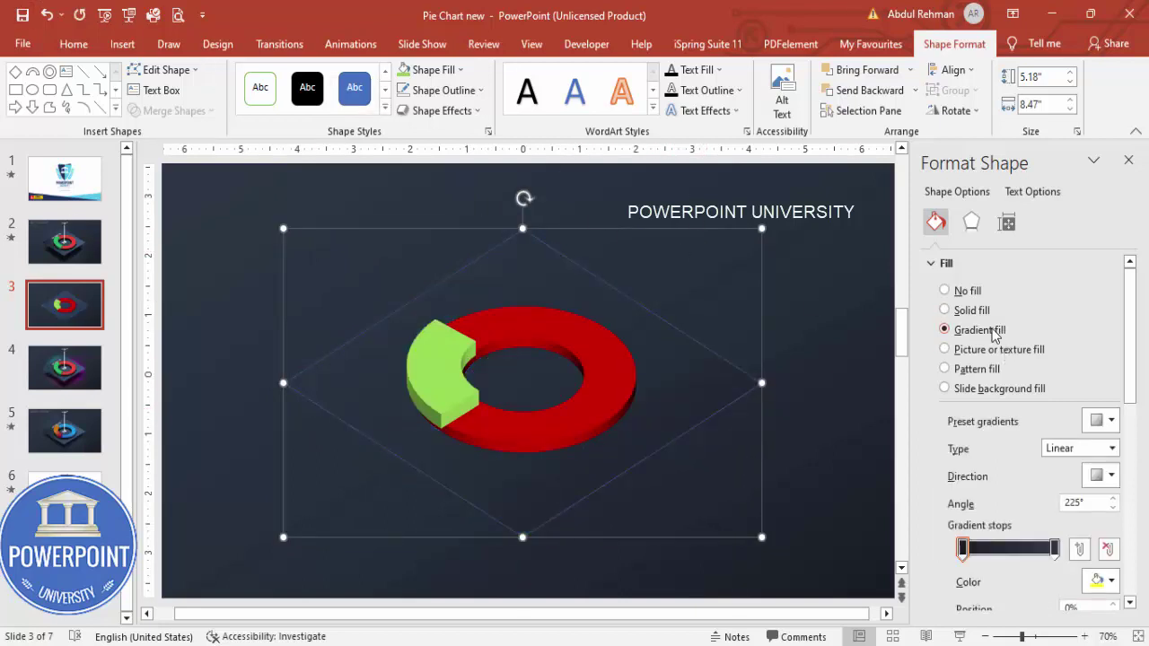
left_click(444, 89)
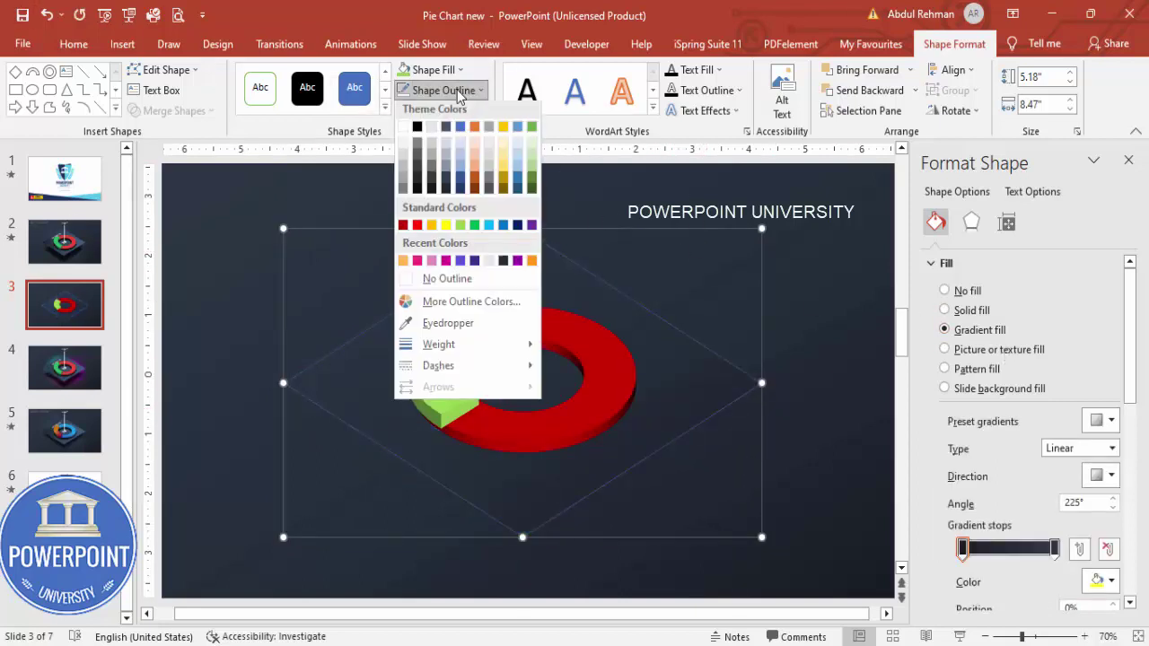
left_click(454, 279)
Colour the gradient stops purple-blue and dark navy
left_click(1054, 547)
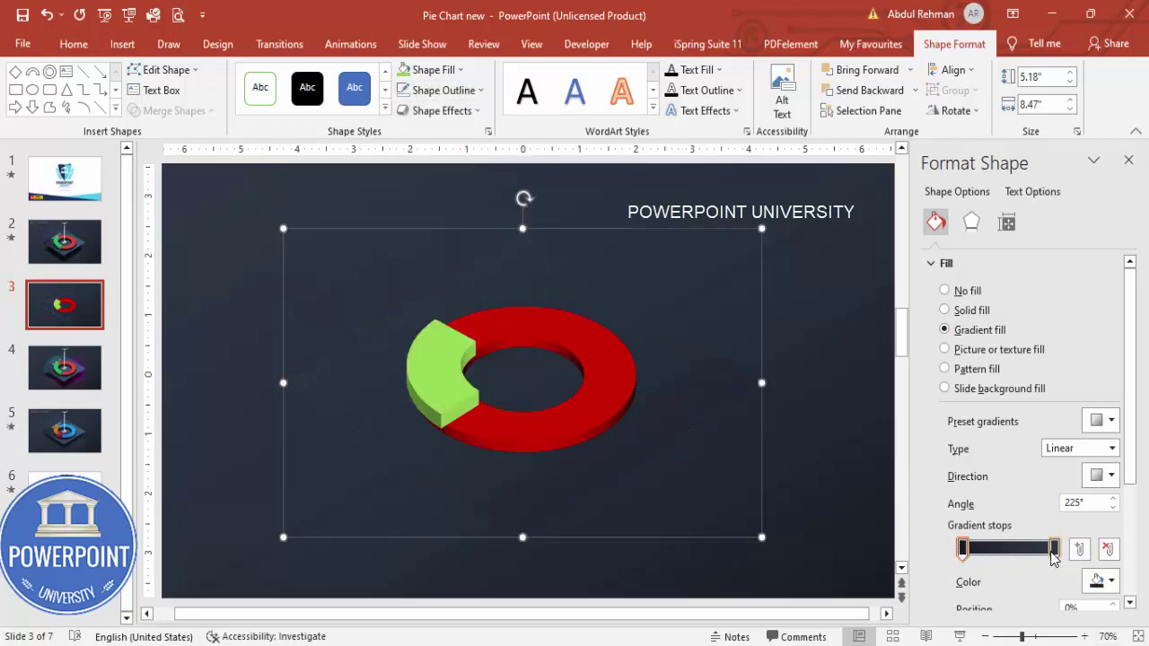
left_click(1098, 581)
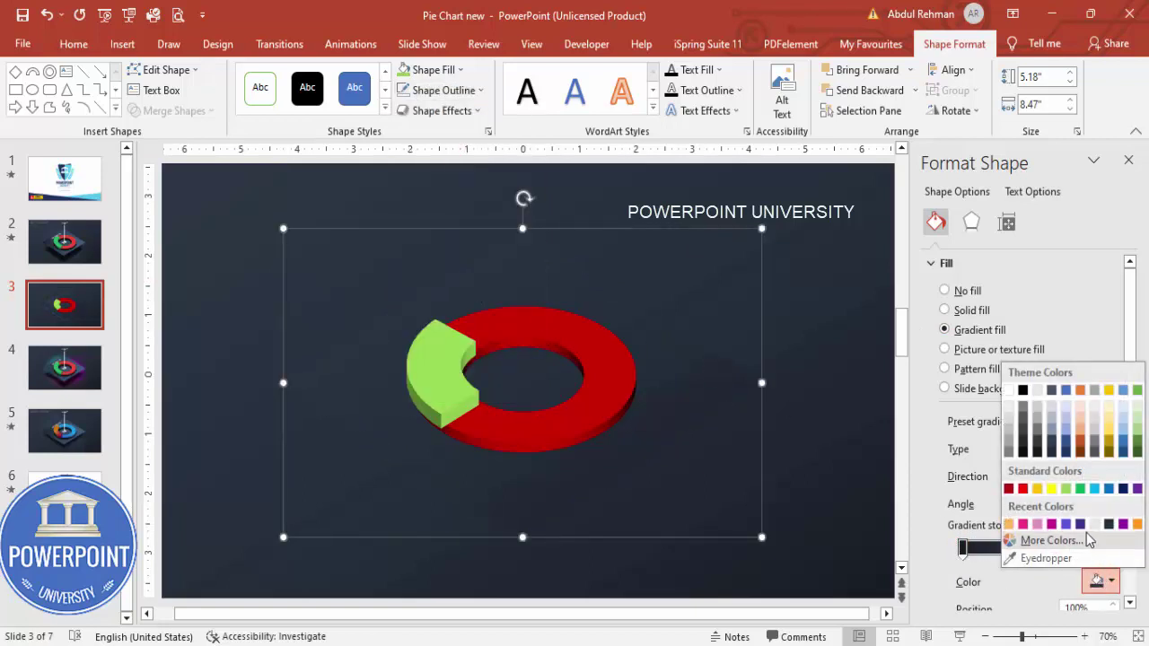
left_click(1065, 524)
left_click(963, 547)
left_click(1109, 582)
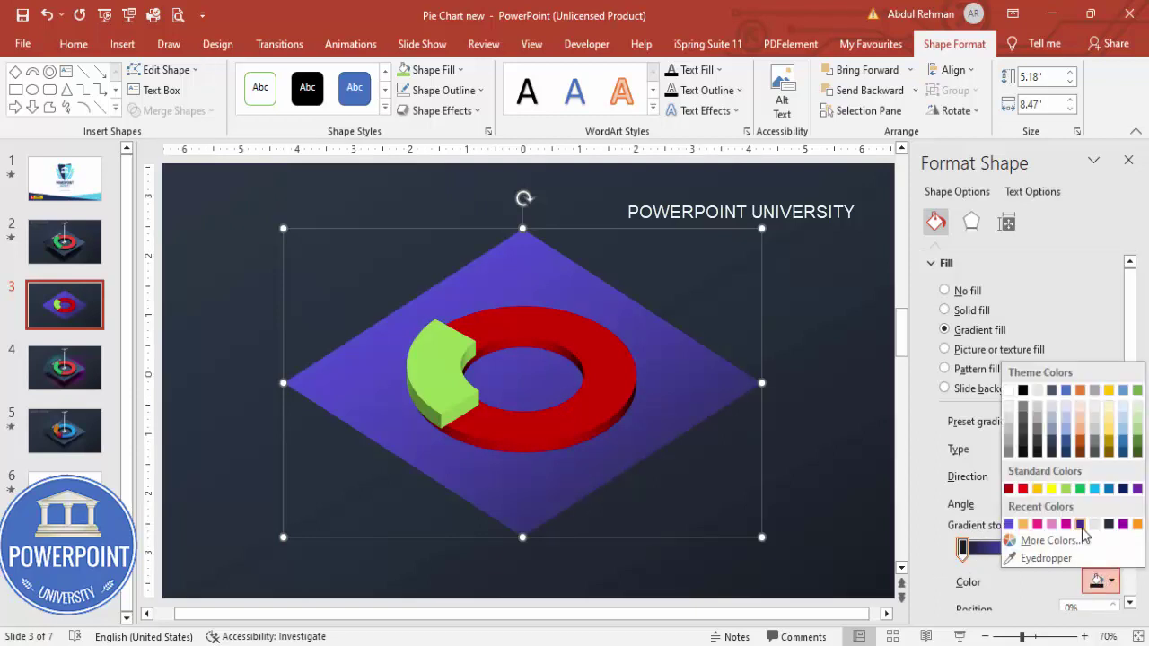
left_click(1079, 525)
left_click(1089, 578)
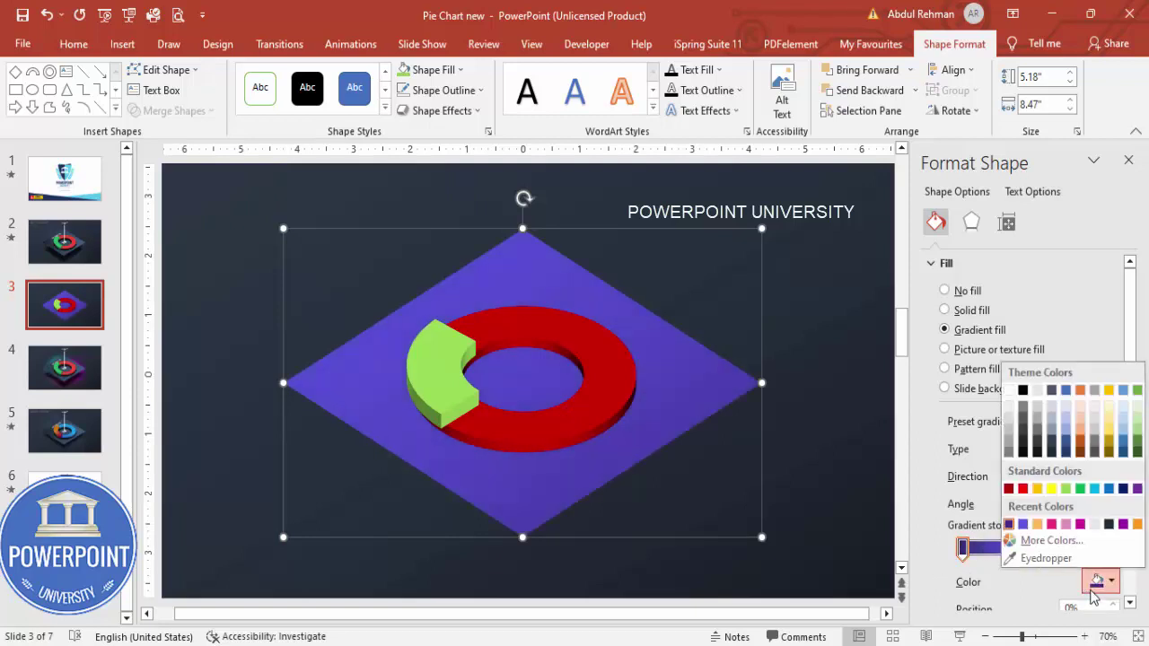
left_click(1109, 520)
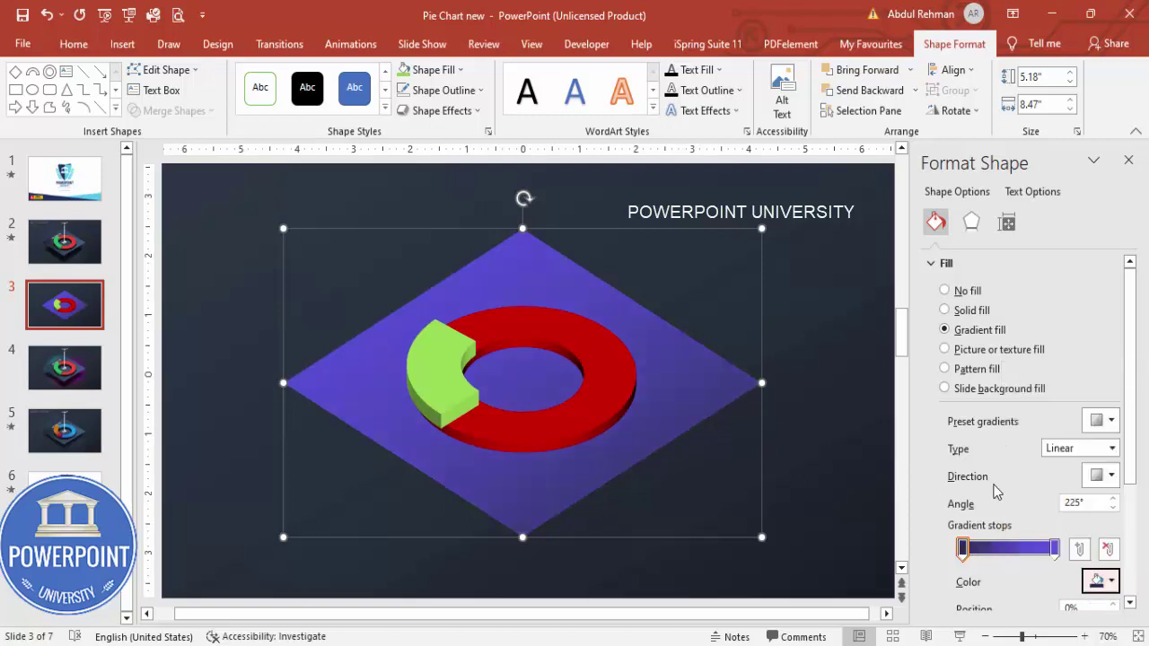
Set the gradient direction to 180° and make the first stop Dark Blue
left_click(1104, 480)
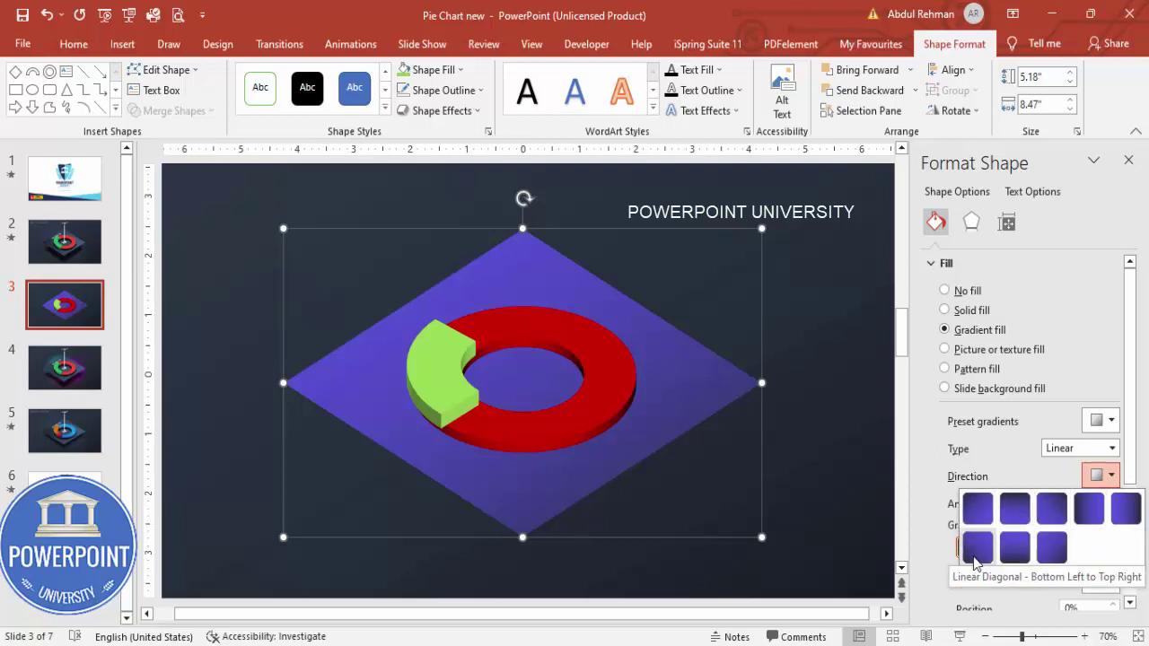
left_click(1090, 509)
left_click(1101, 475)
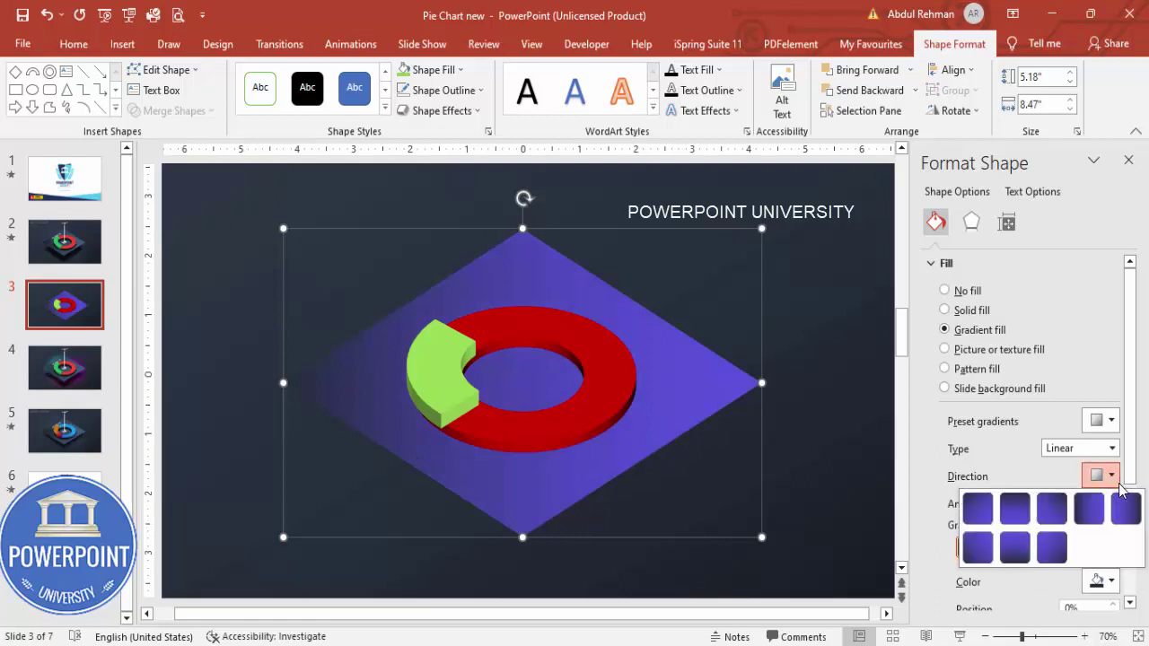
left_click(1129, 519)
left_click(961, 549)
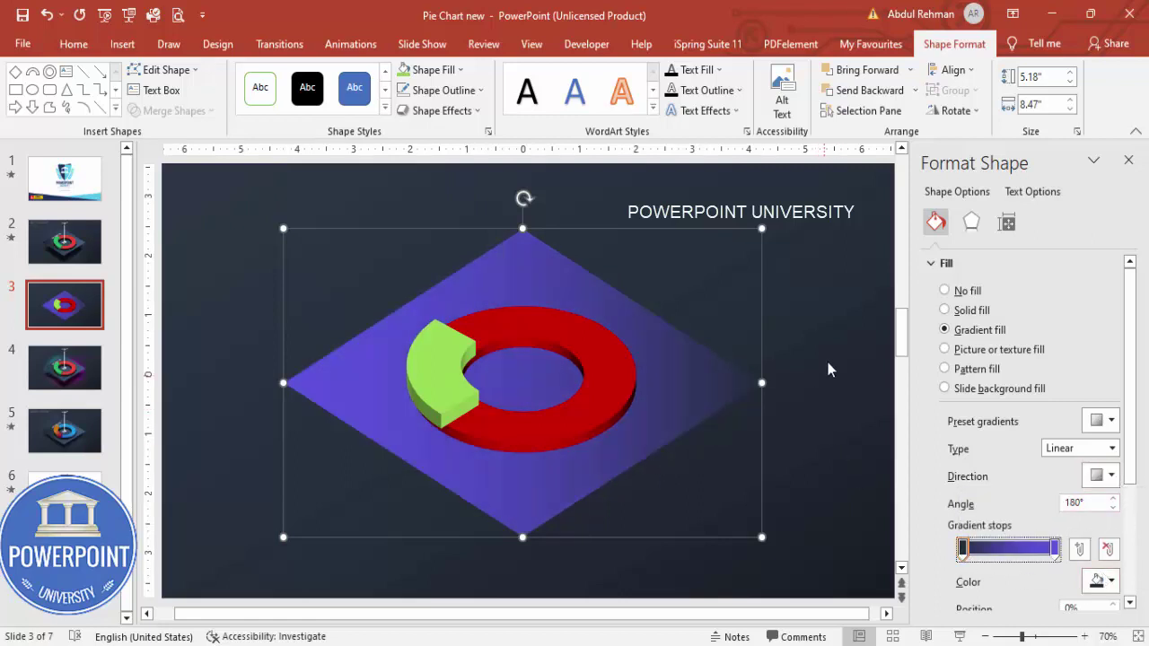
left_click(1101, 581)
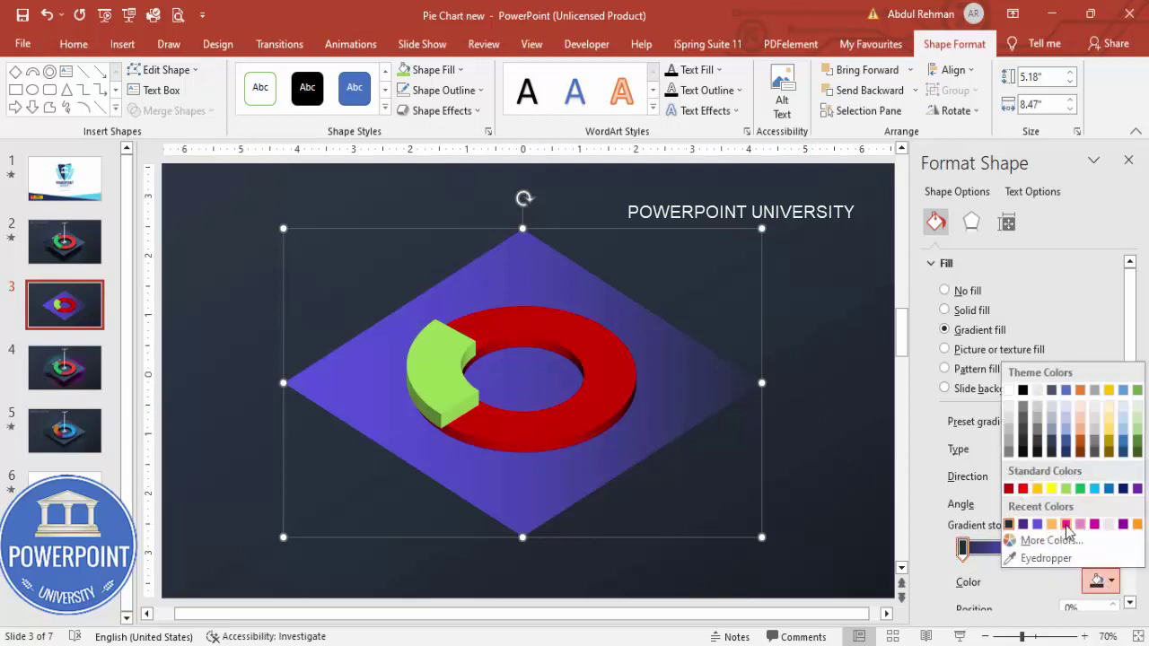
left_click(1123, 489)
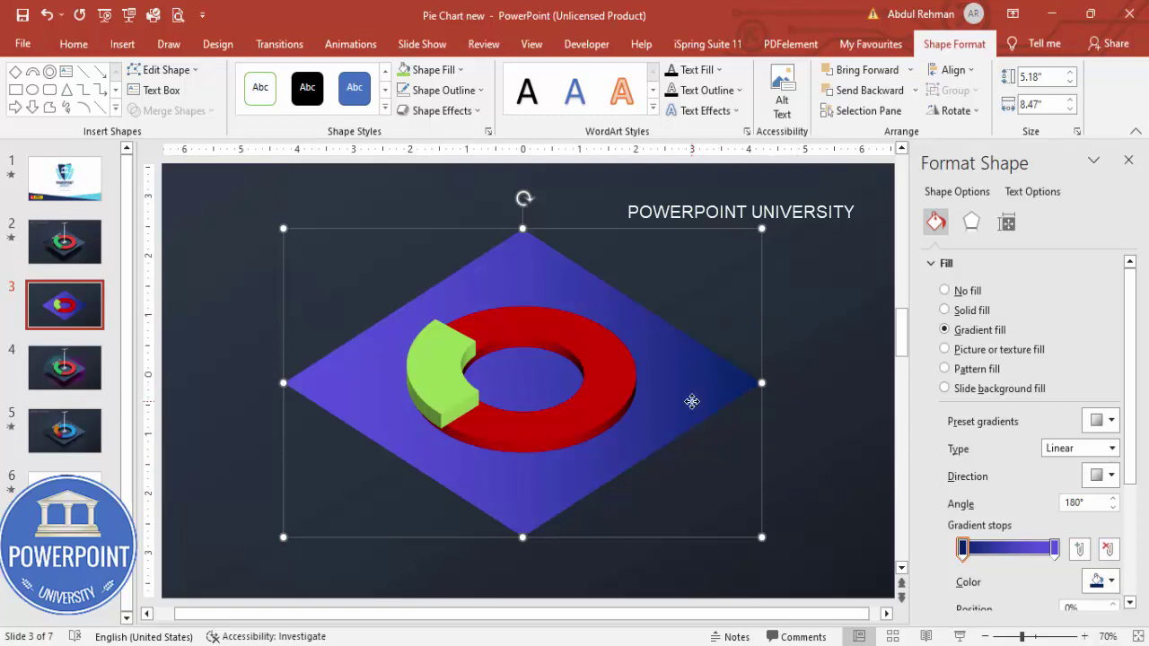
Duplicate the diamond and give the copy a solid black fill with 35 pt soft edges
left_click_drag(691, 401, 793, 368)
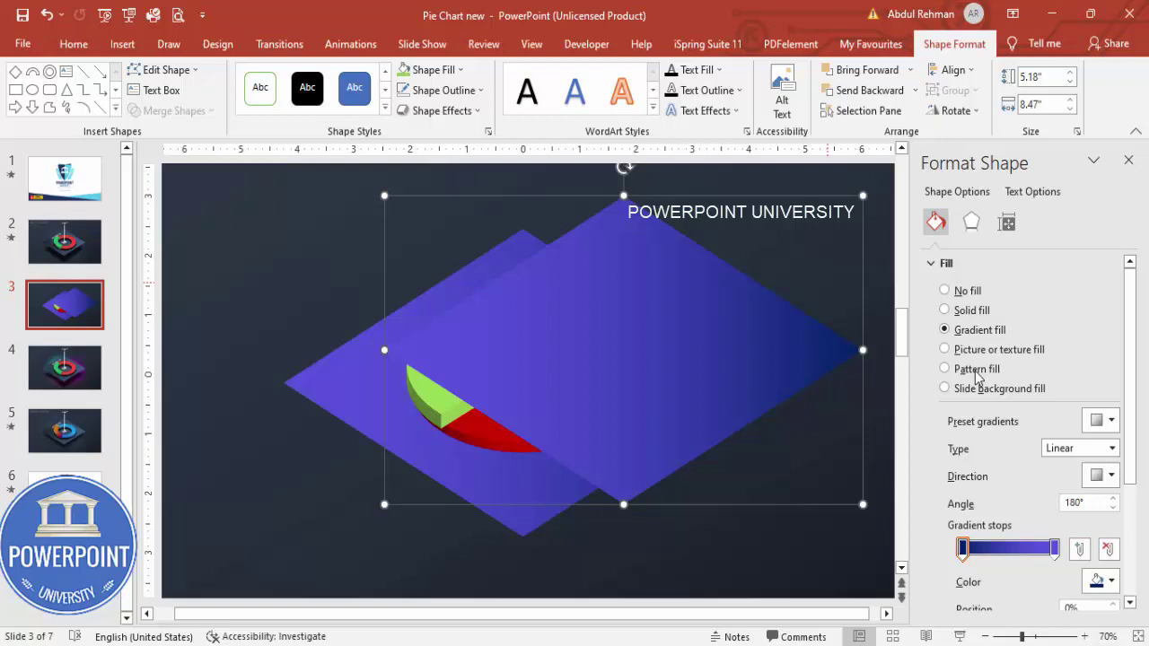
left_click(957, 310)
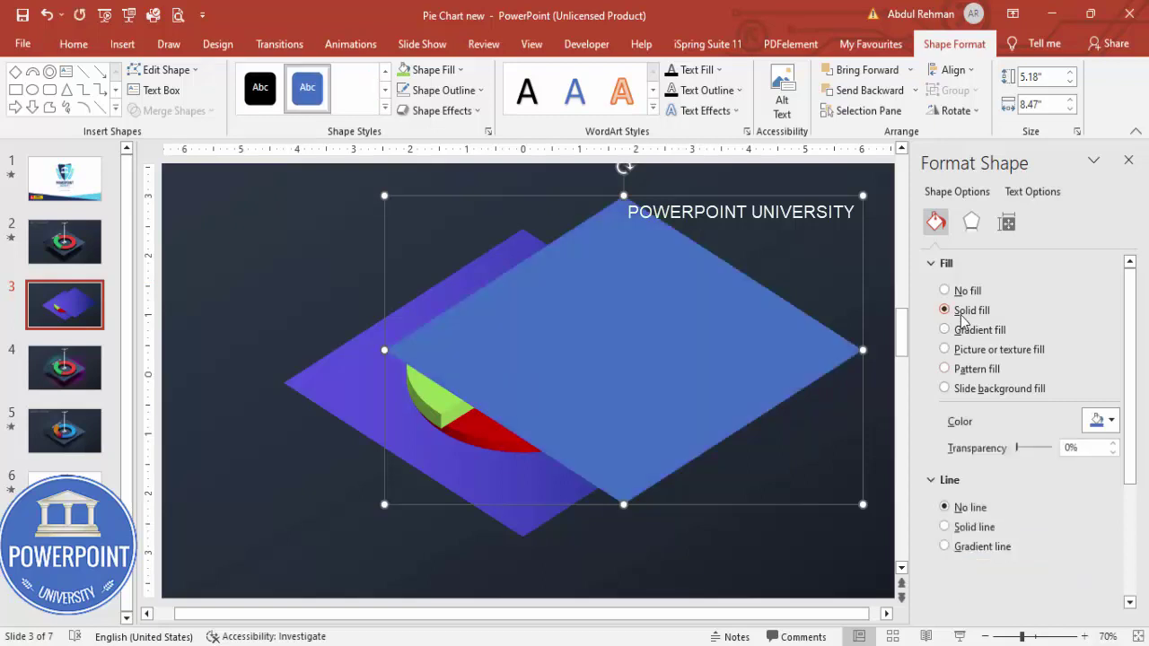
left_click(1111, 421)
left_click(1022, 461)
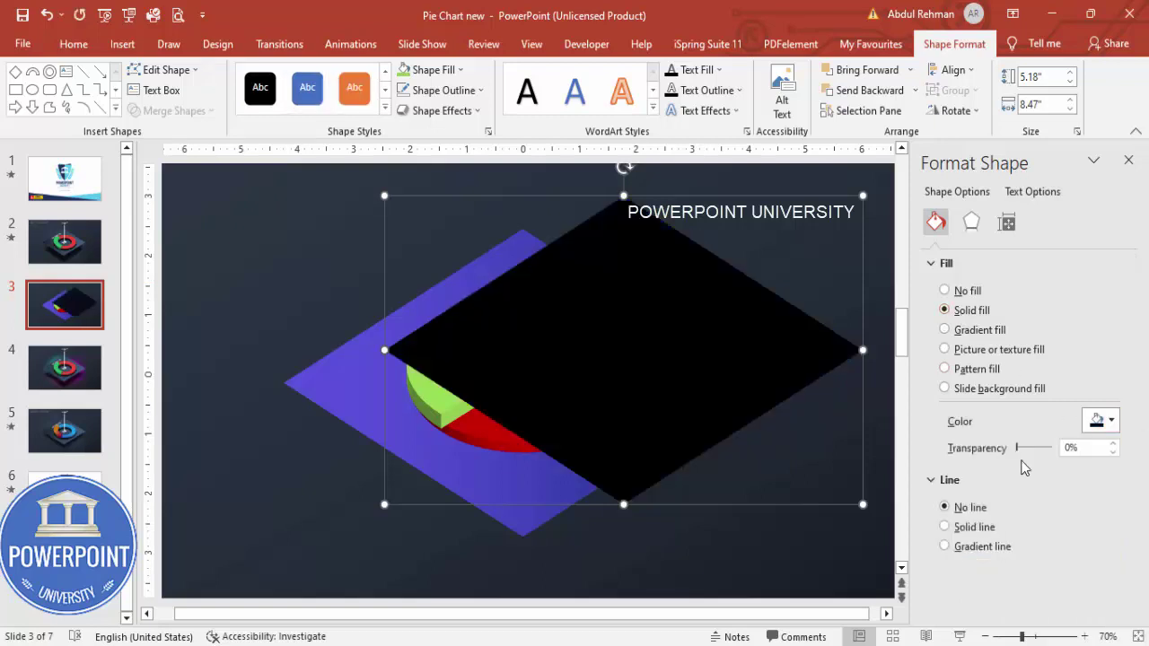
left_click(970, 225)
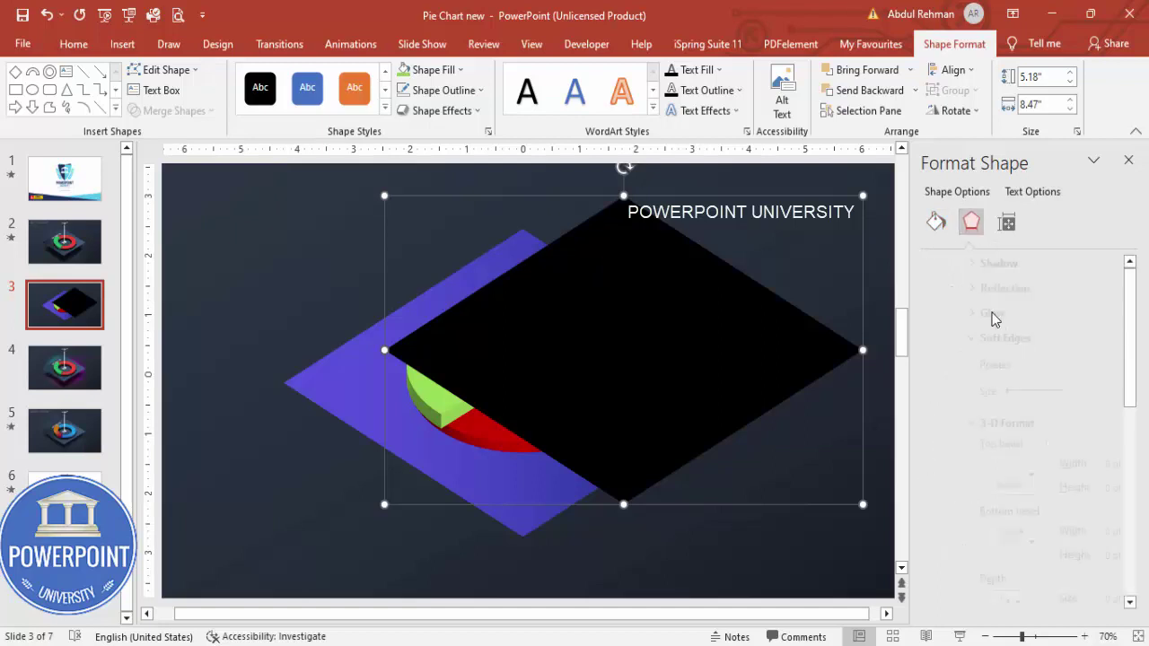
left_click_drag(969, 398, 1001, 398)
Move the black copy just below the diamond and send it to the back as a shadow
left_click_drag(697, 351, 599, 467)
left_click(916, 91)
left_click(874, 131)
left_click_drag(633, 512, 634, 513)
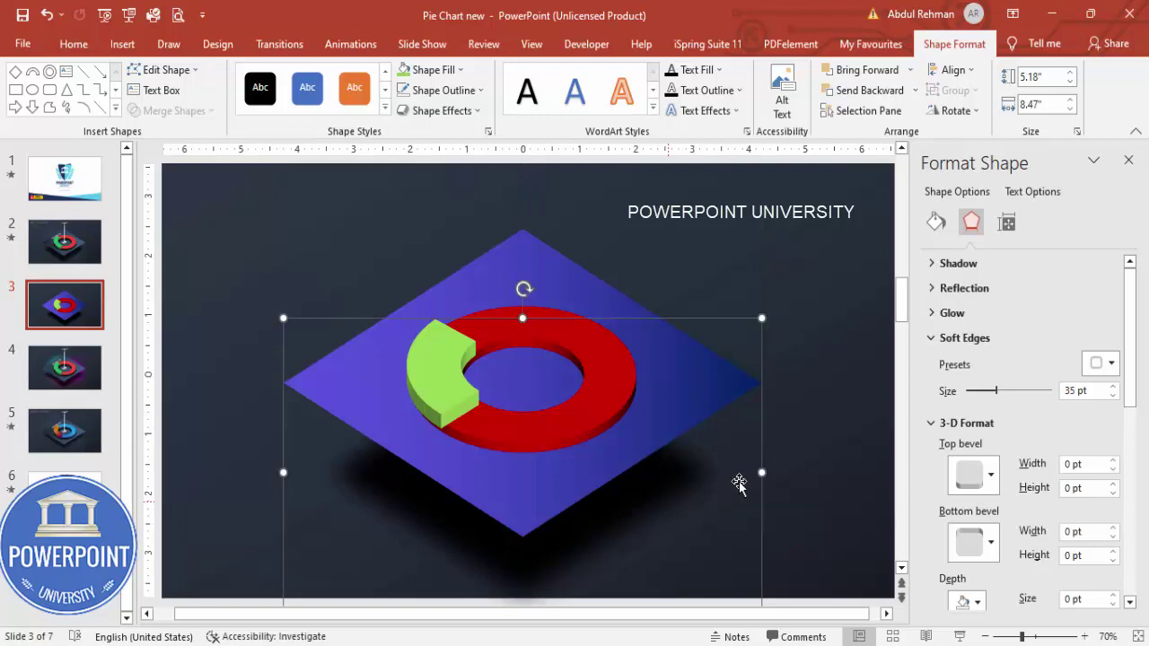
left_click(801, 453)
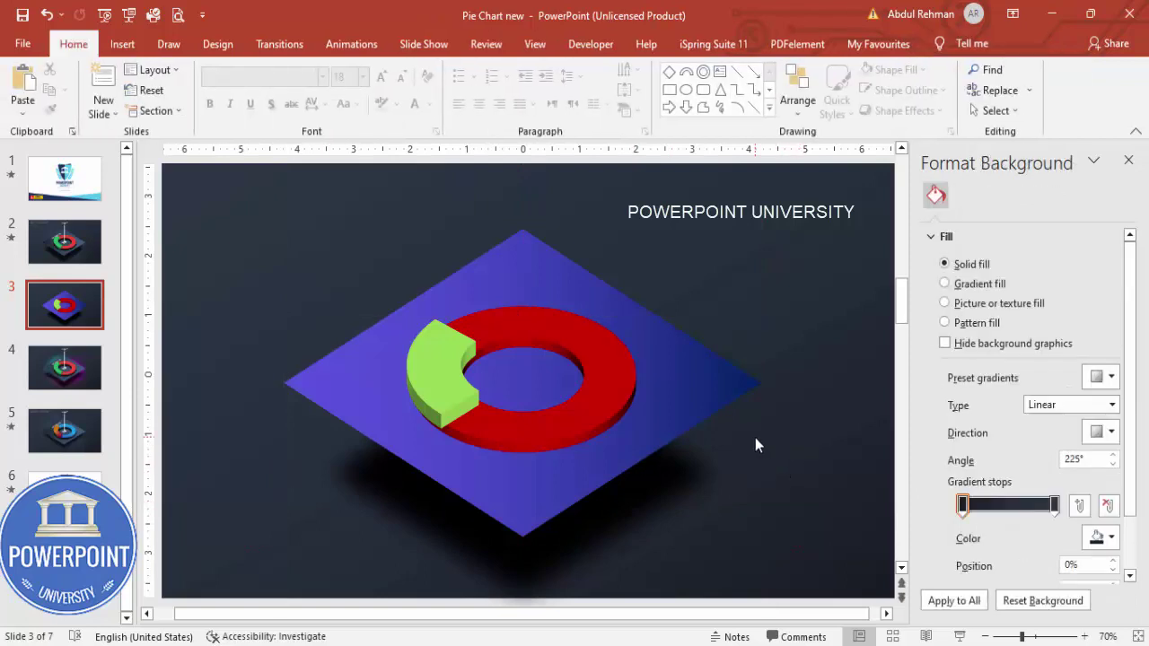
Add a text box reading VISITORS on the slide
left_click(122, 44)
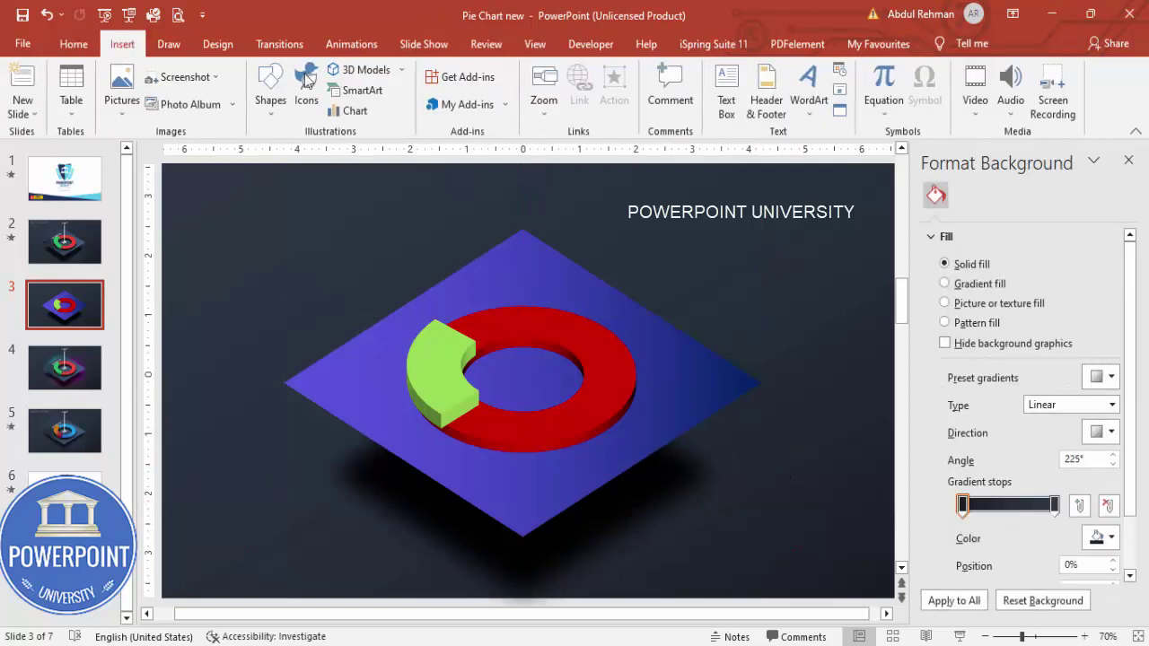
left_click(732, 80)
left_click_drag(367, 205, 551, 229)
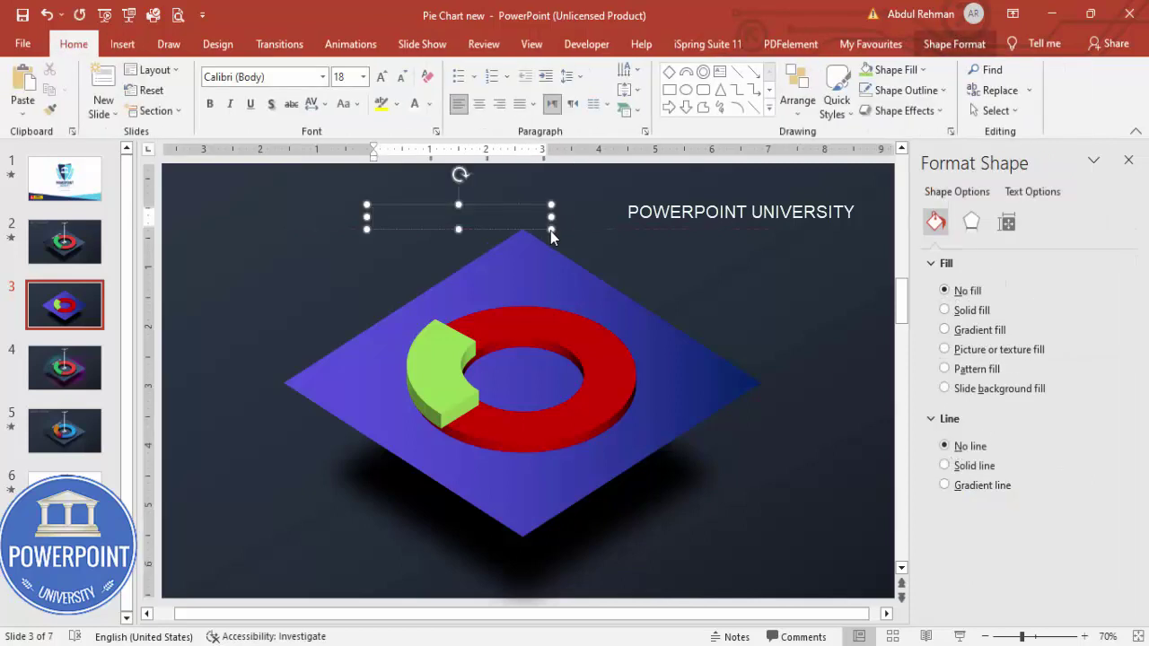
type("VISITORS")
left_click(429, 208)
Make VISITORS centred, white, Open Sans Extrabold 24, and move it onto the diamond
left_click(478, 104)
left_click(413, 104)
left_click(287, 79)
type("Open Sans Extrabold")
key("End")
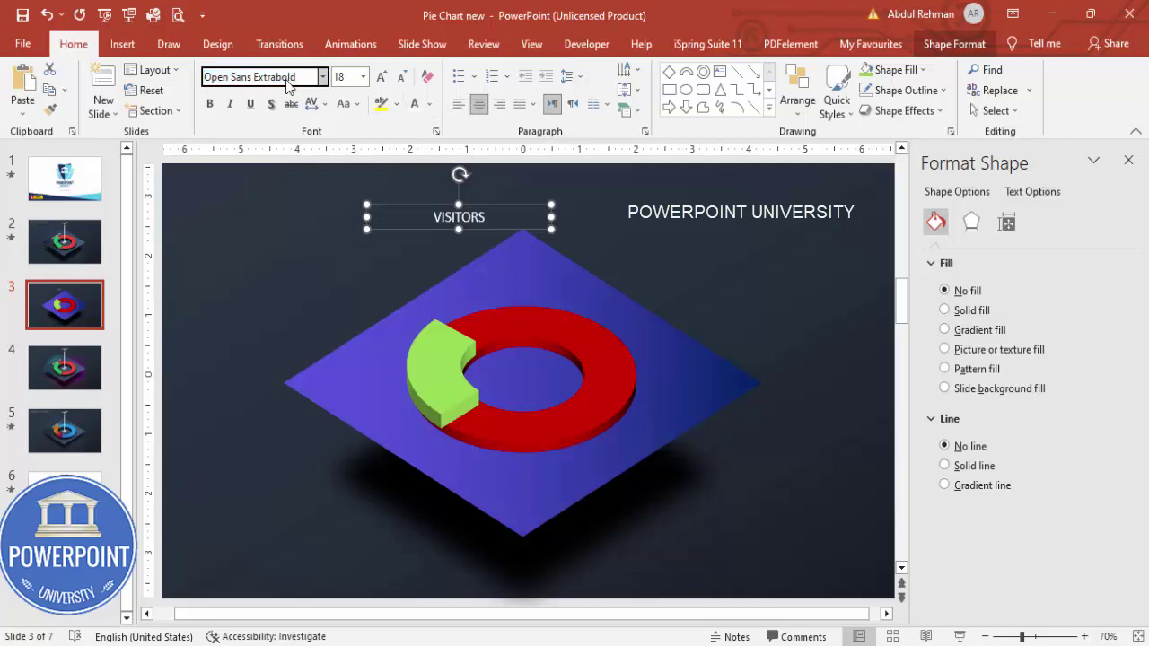
key("Return")
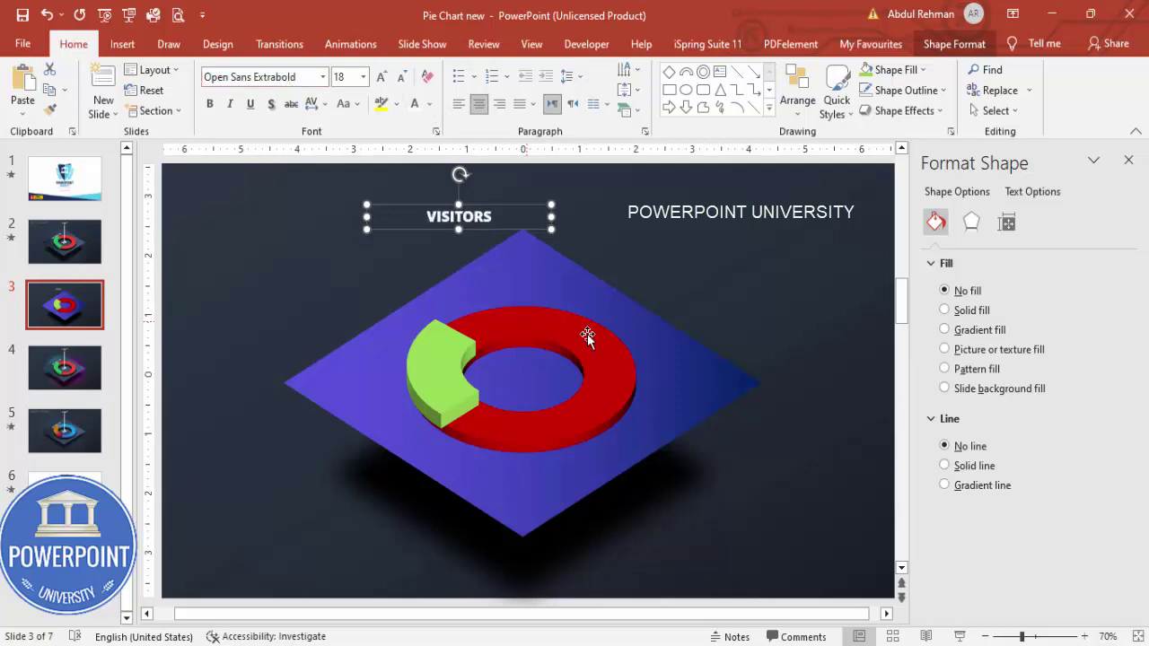
left_click(382, 76)
left_click(382, 76)
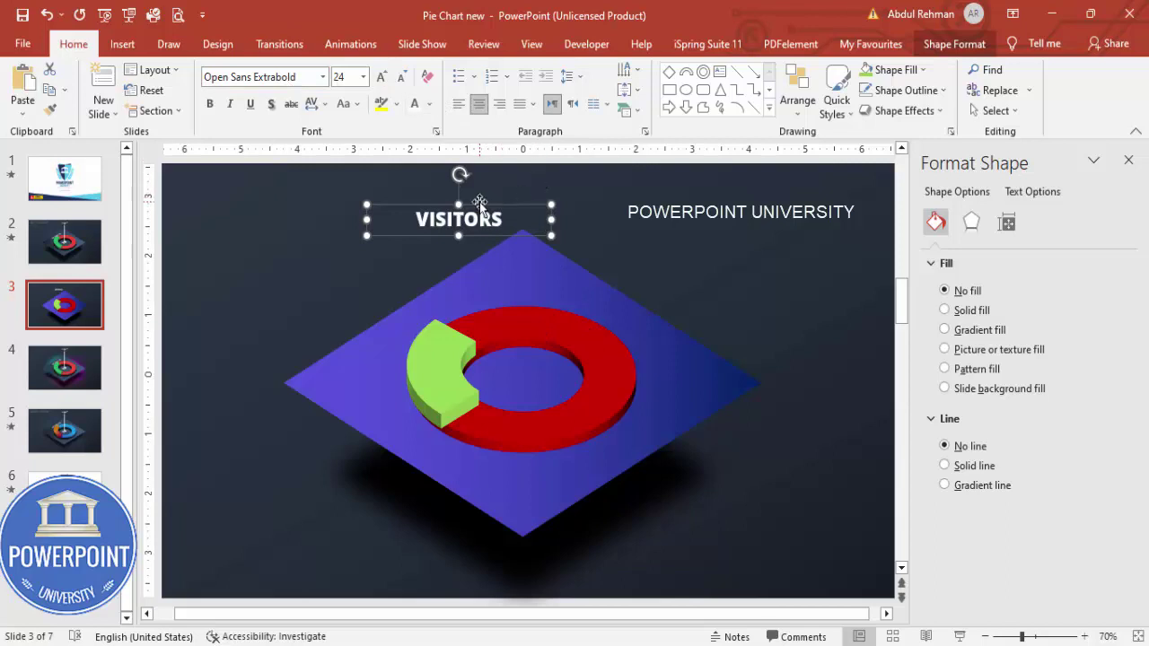
left_click_drag(481, 203, 466, 296)
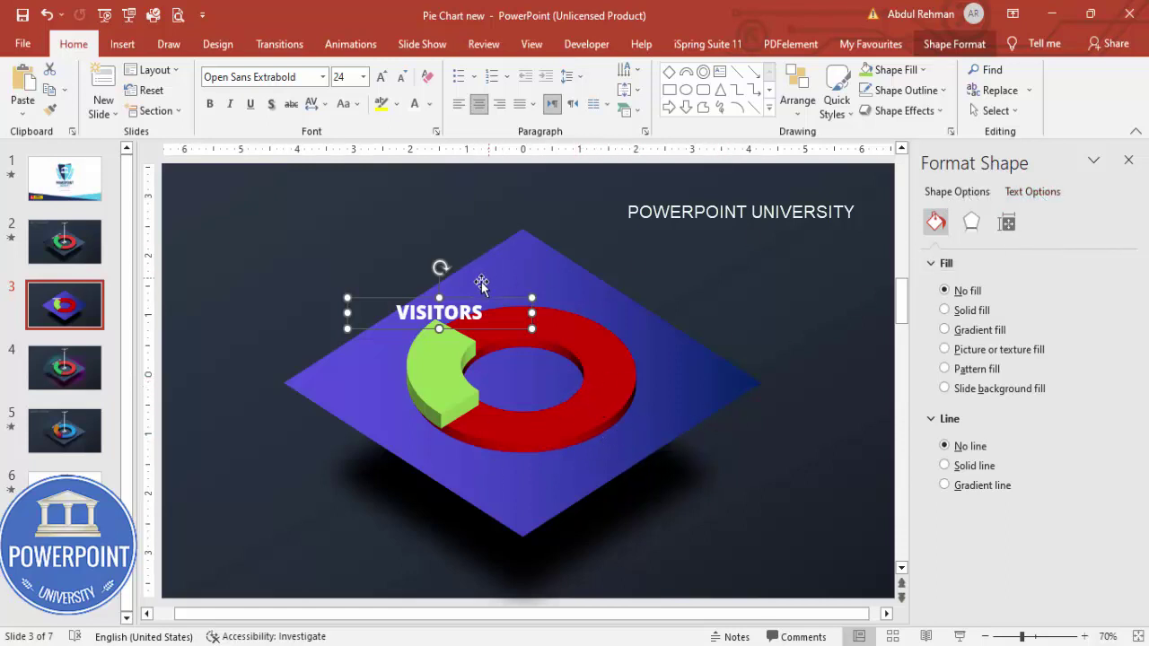
Apply the Isometric: Top Up 3-D rotation to the VISITORS text
left_click(1045, 192)
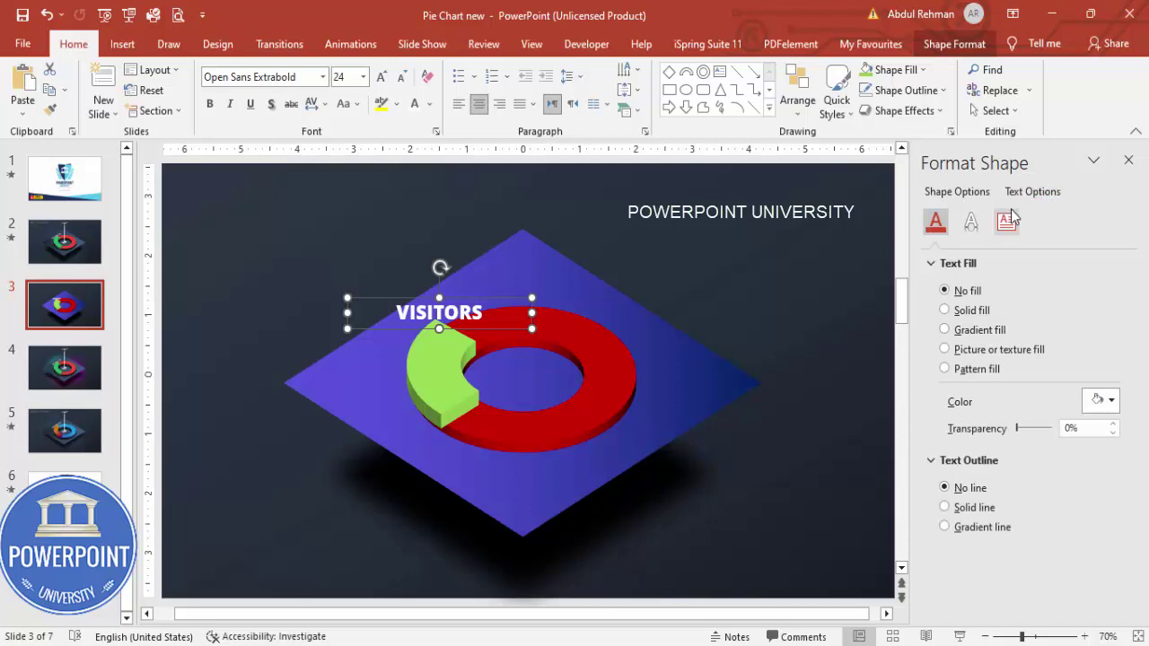
left_click(972, 224)
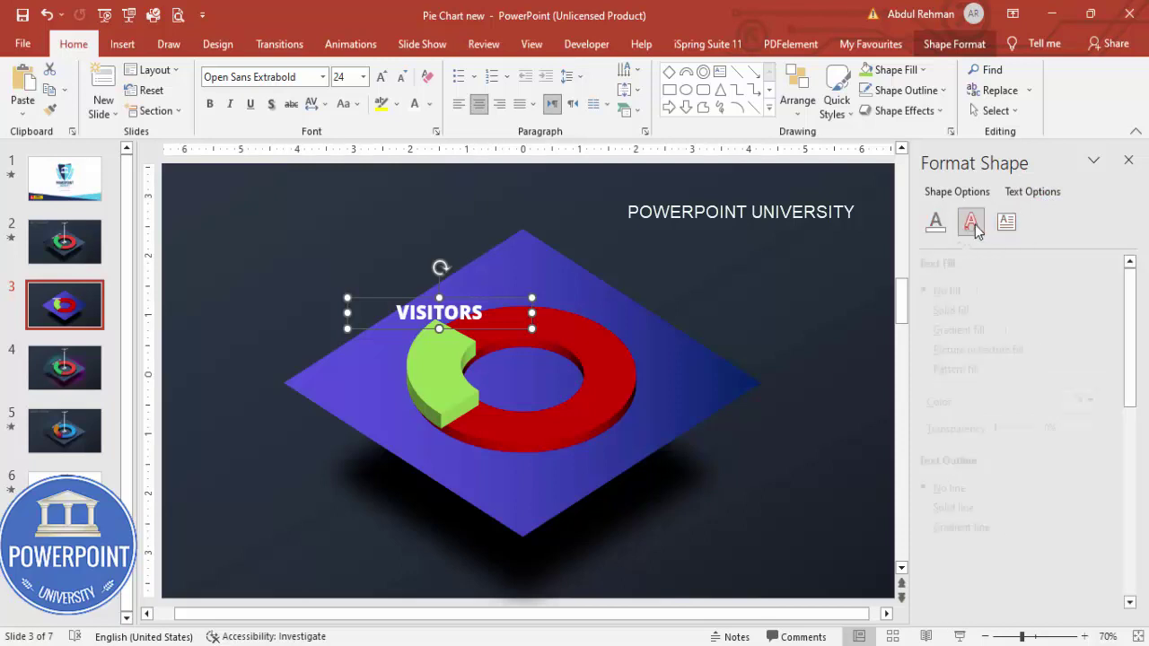
scroll(996, 377, "down", 10)
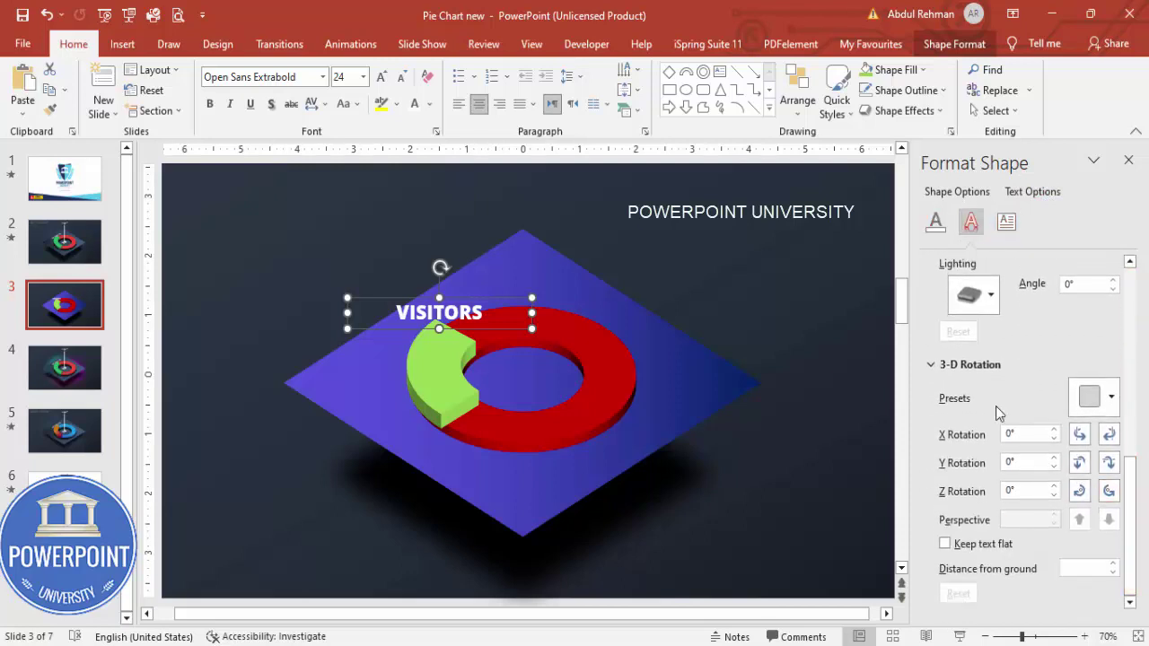
left_click(1110, 398)
left_click(1063, 116)
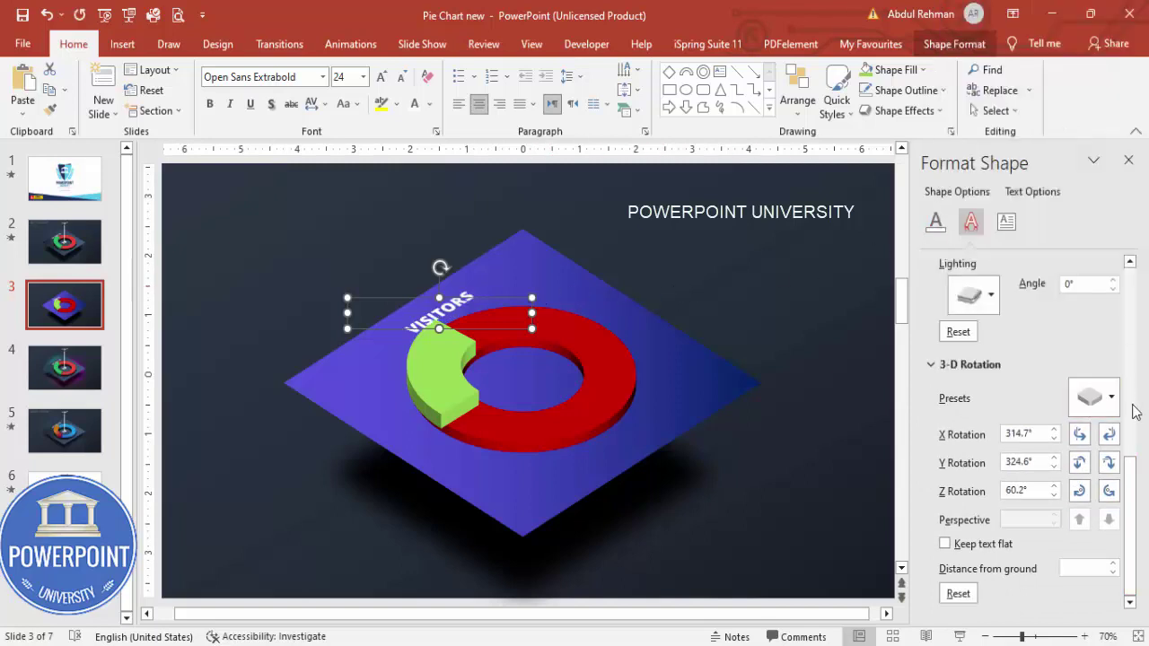
left_click(1095, 398)
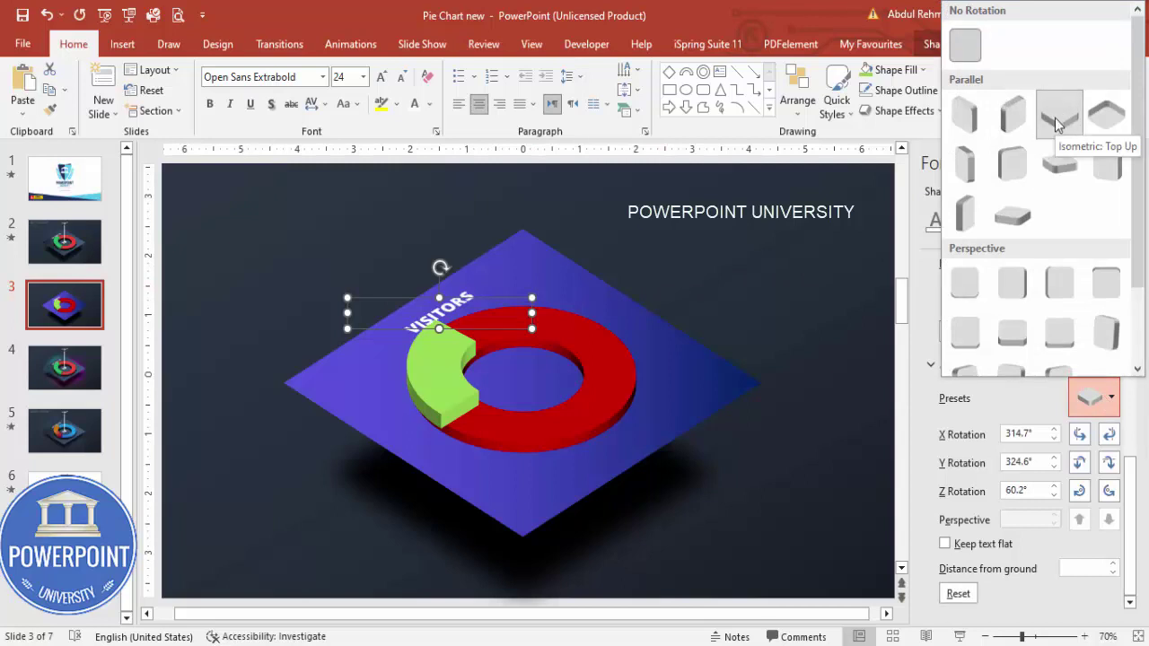
left_click(487, 302)
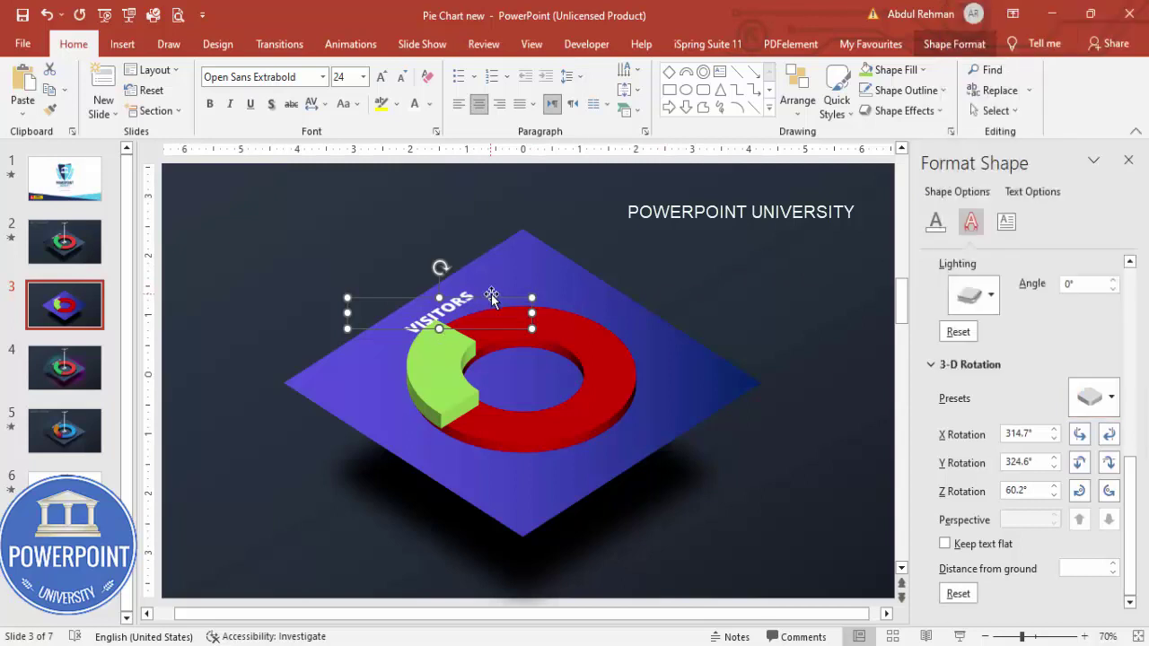
Shift VISITORS left along the diamond, enlarge it to 28, and duplicate it
left_click(493, 301)
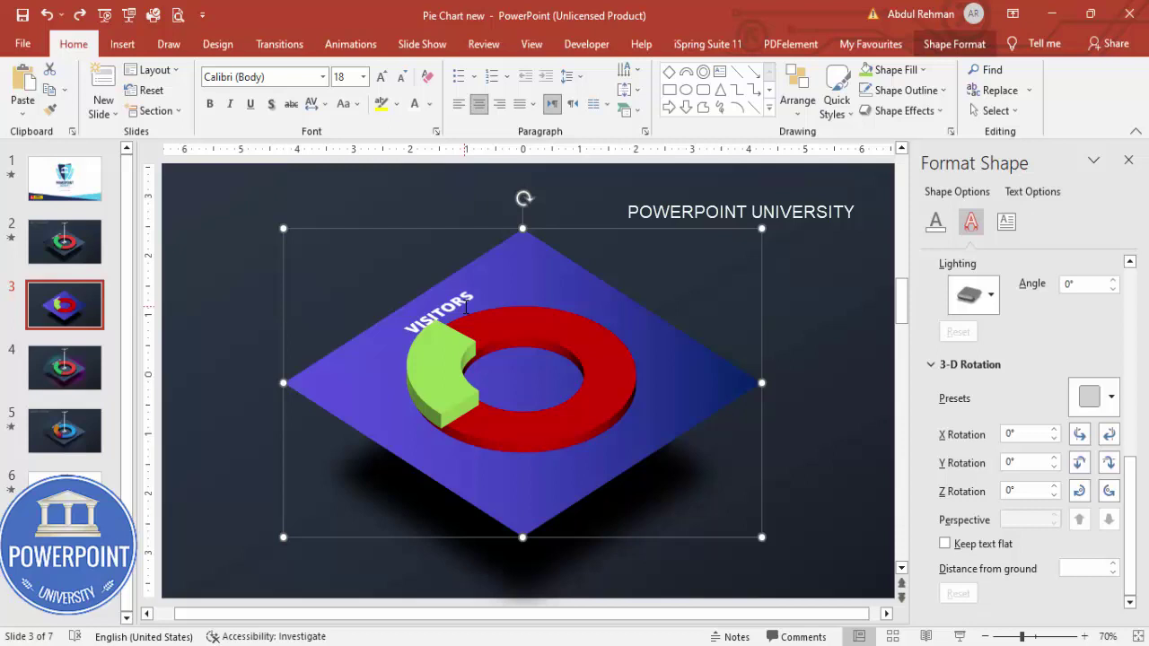
left_click(482, 306)
left_click_drag(488, 295, 481, 295)
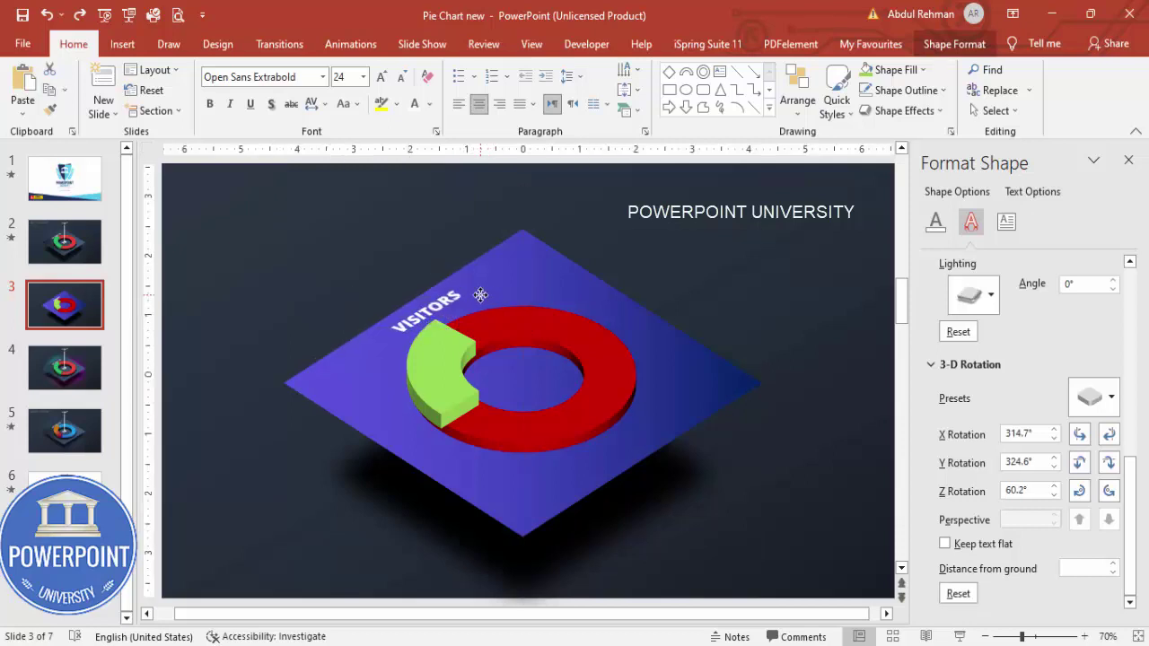
left_click(381, 76)
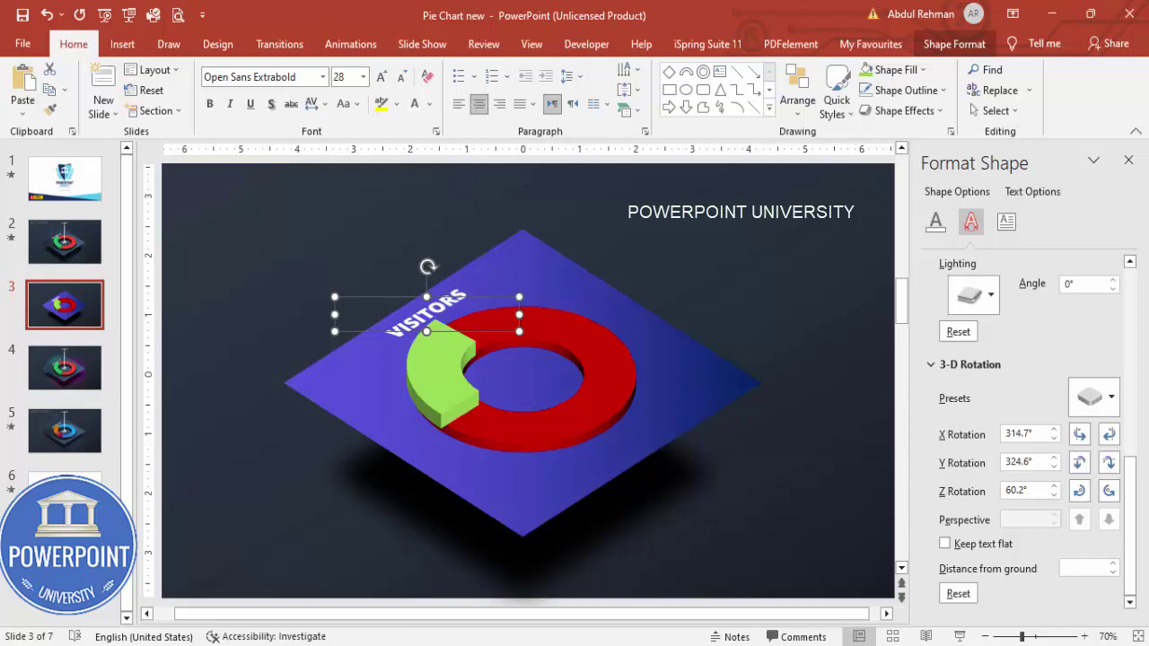
key("ctrl+d")
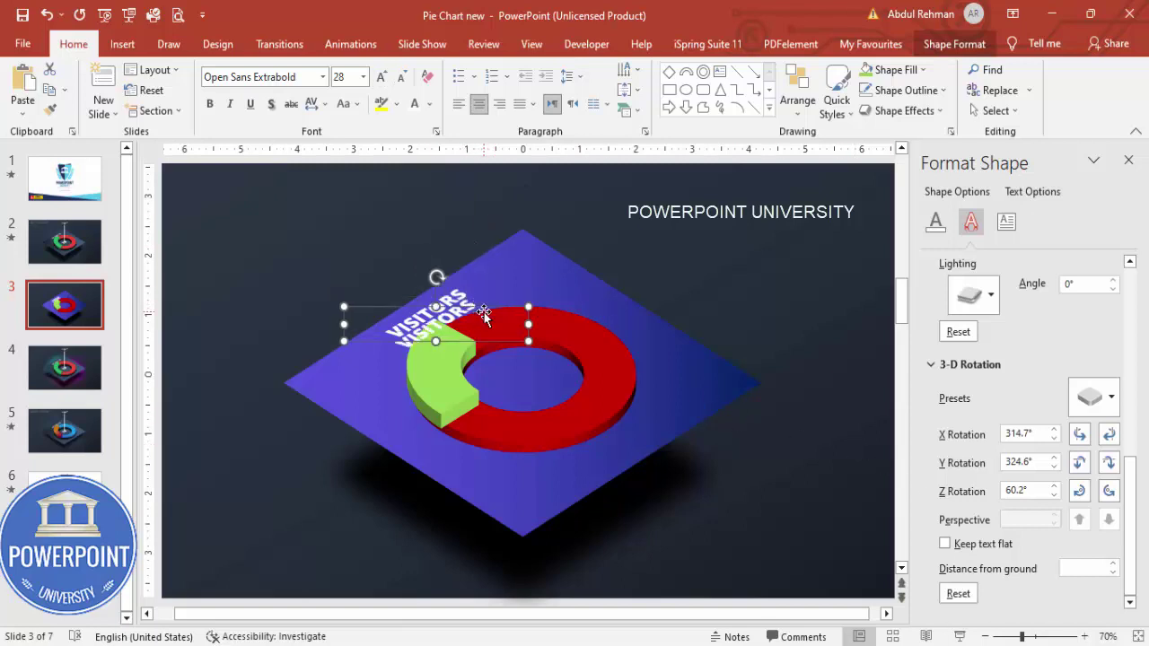
Move the duplicate into the ring centre and change it to 23K at 36 pt
left_click_drag(484, 310, 571, 368)
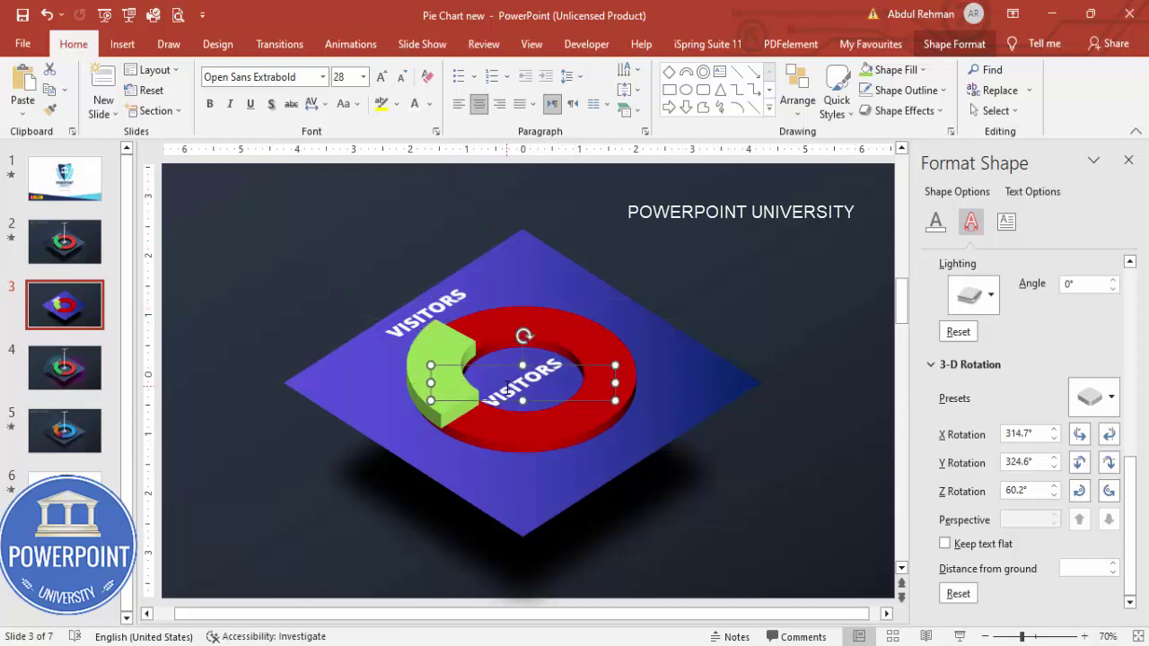
double_click(565, 372)
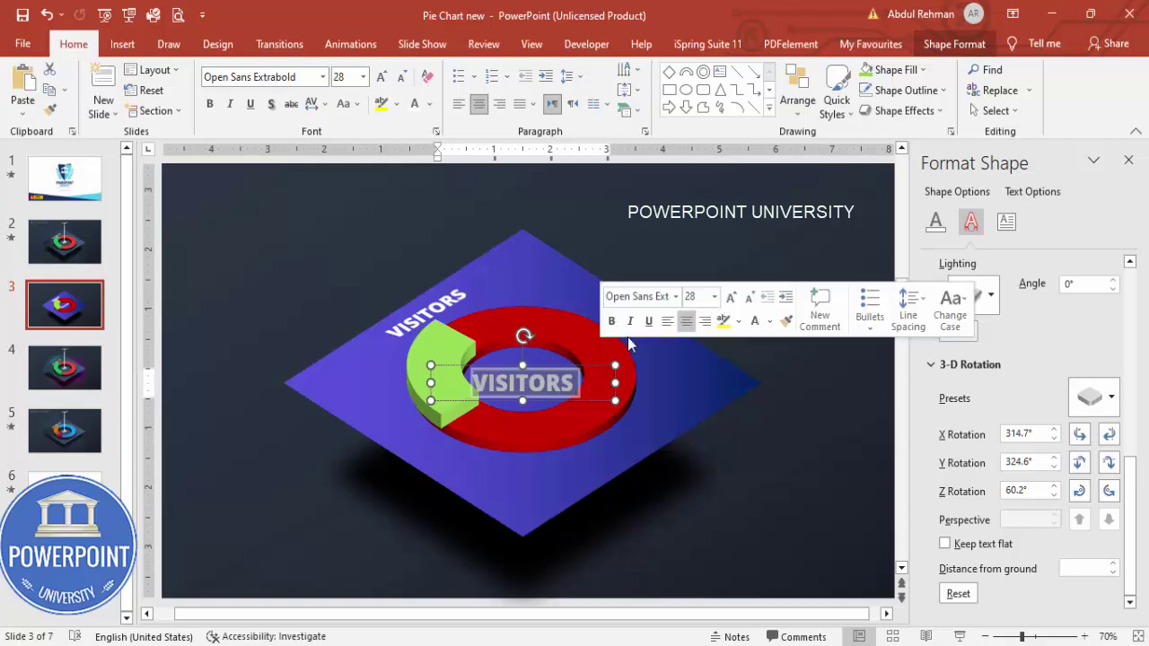
type("23K")
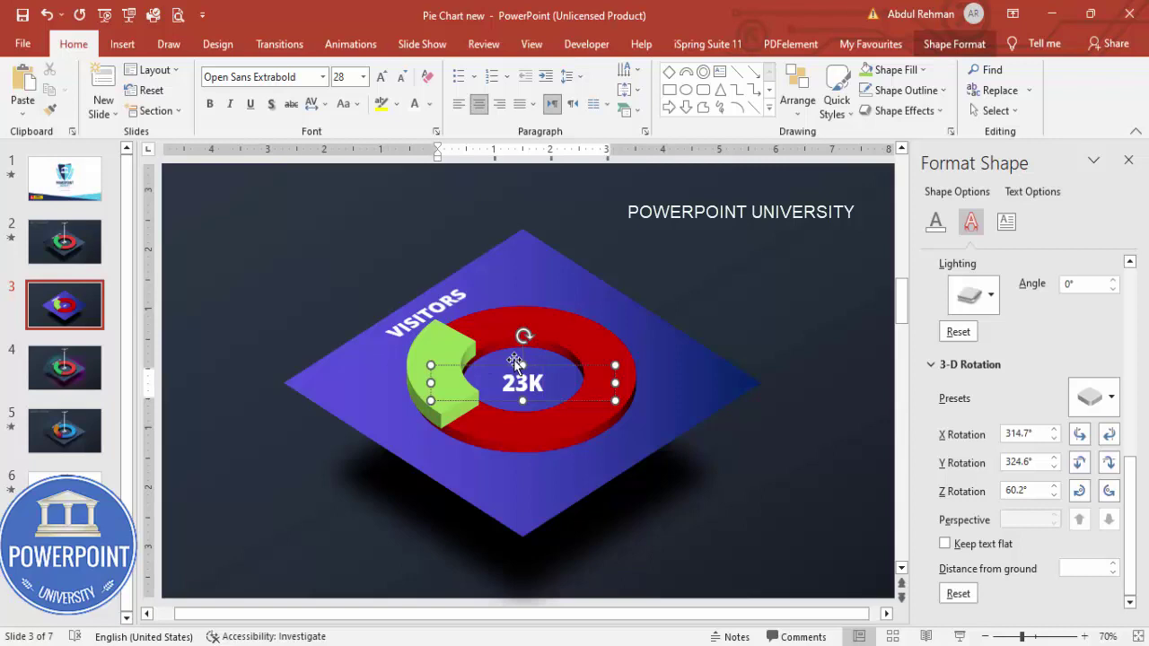
left_click(548, 367)
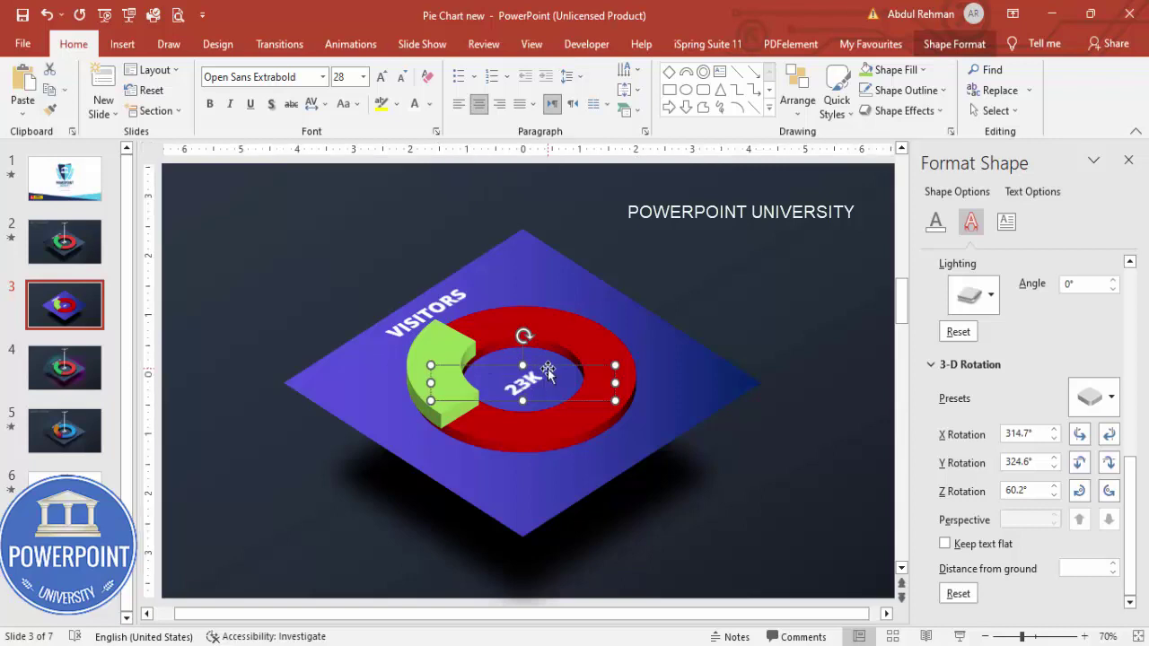
left_click(381, 76)
left_click(381, 76)
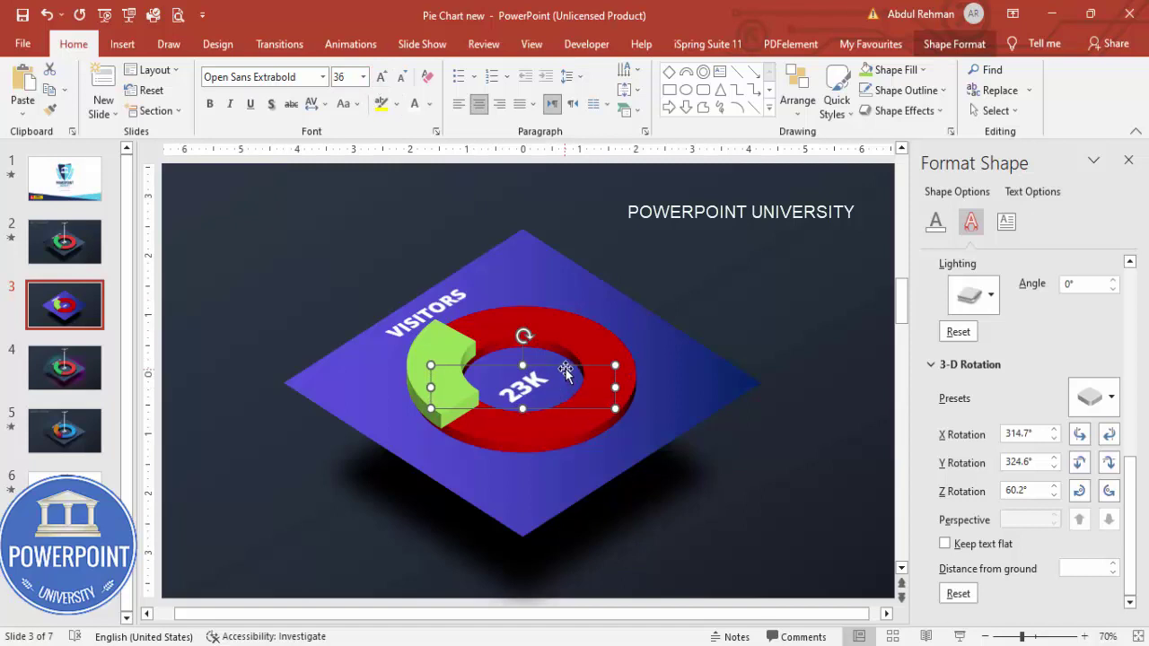
left_click_drag(565, 365, 567, 357)
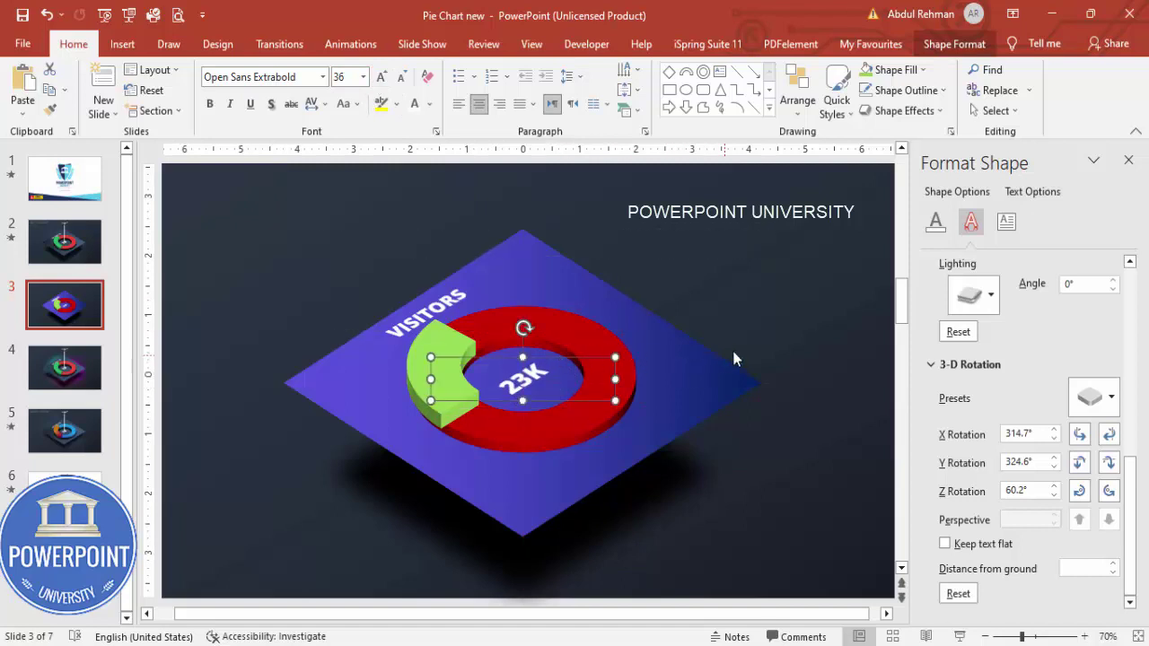
left_click(771, 347)
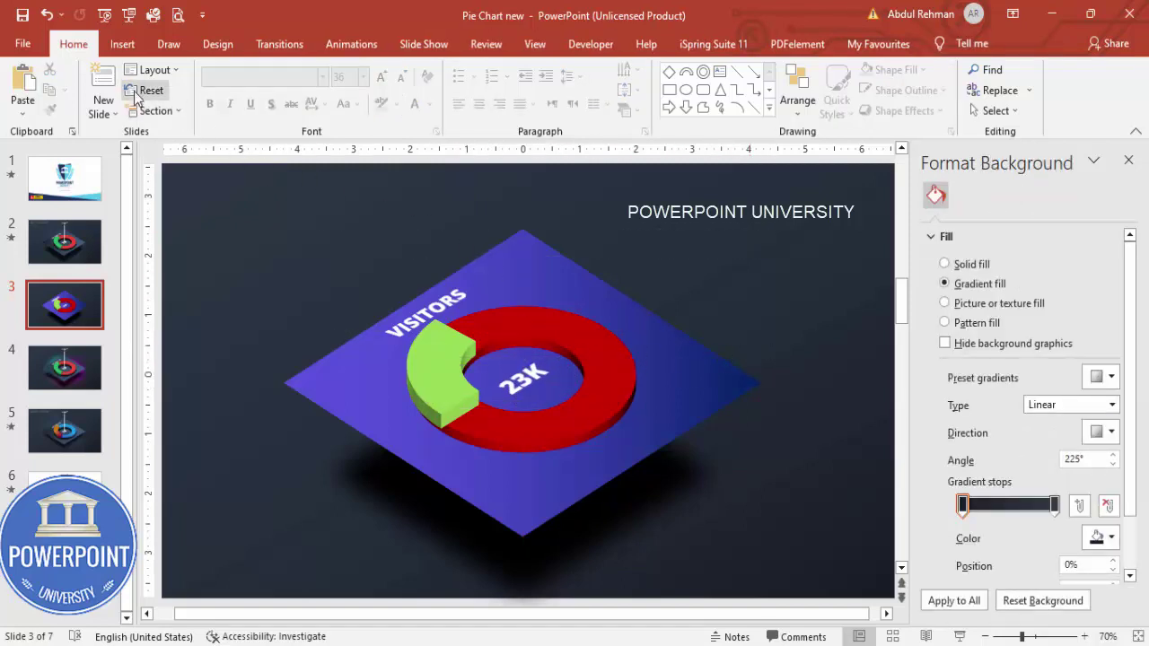
Draw a white vertical callout line from the ring centre up past the diamond's top corner
left_click(123, 46)
left_click(270, 100)
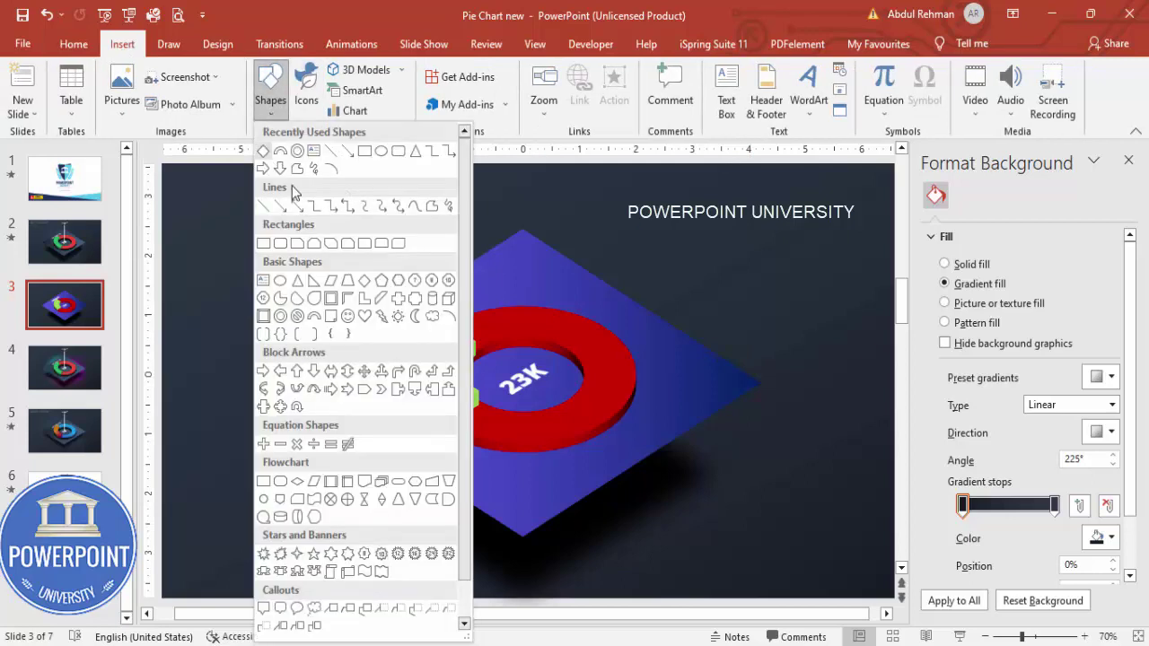
left_click(272, 215)
left_click_drag(524, 375, 524, 201)
left_click(417, 93)
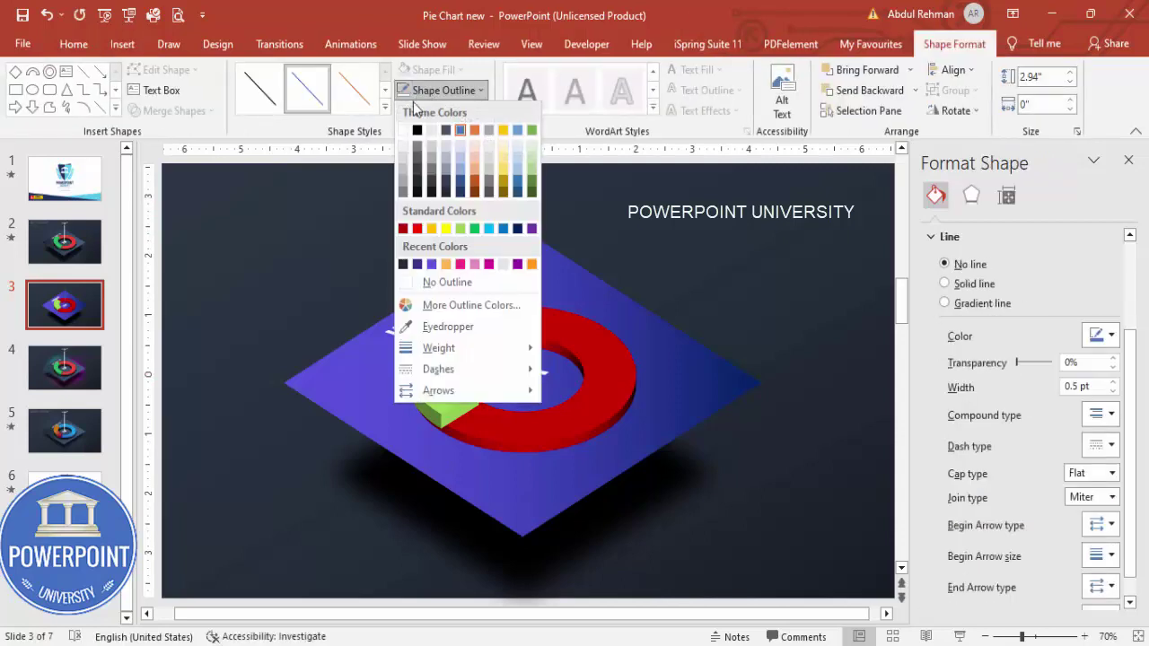
left_click(432, 263)
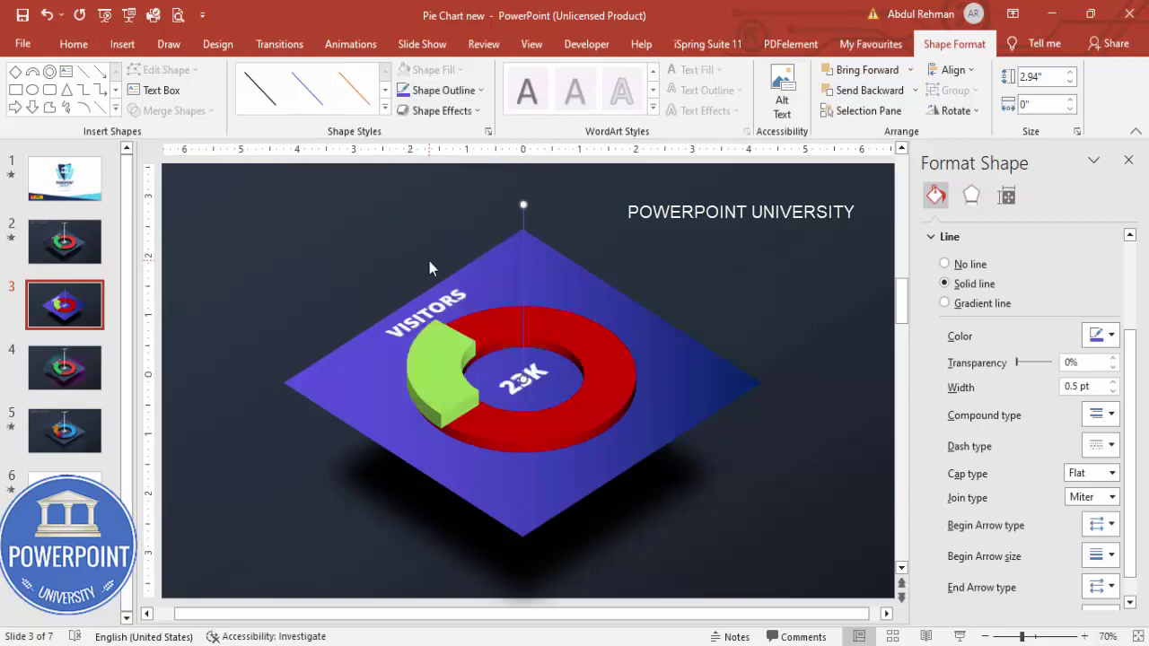
left_click(426, 90)
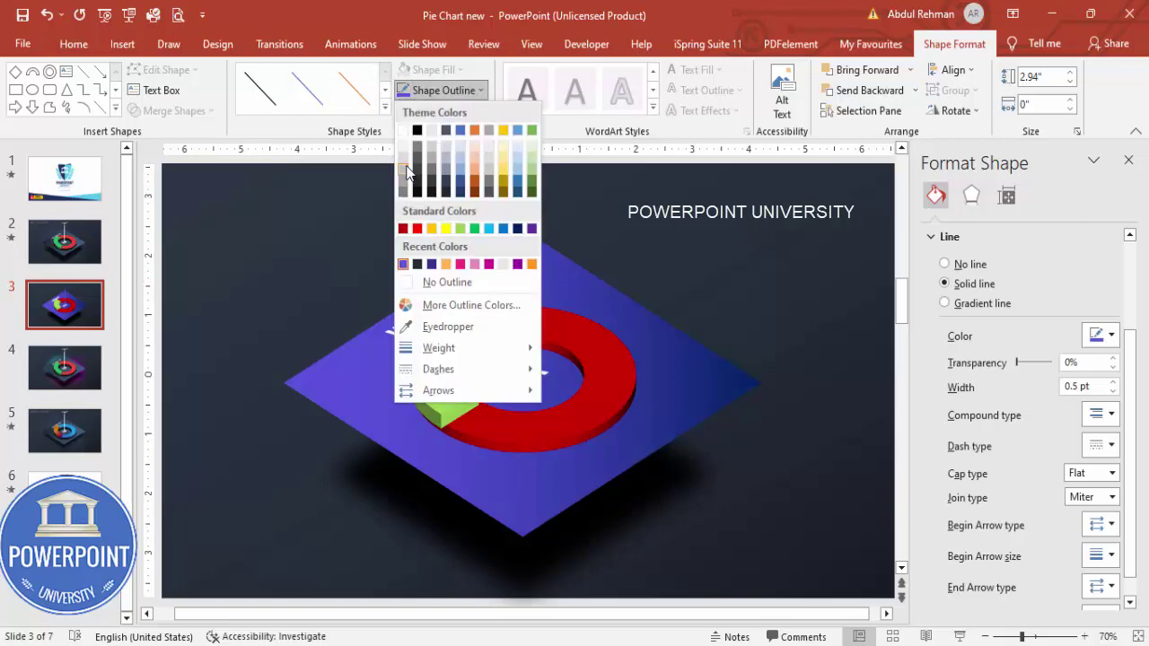
left_click(403, 132)
left_click(553, 208)
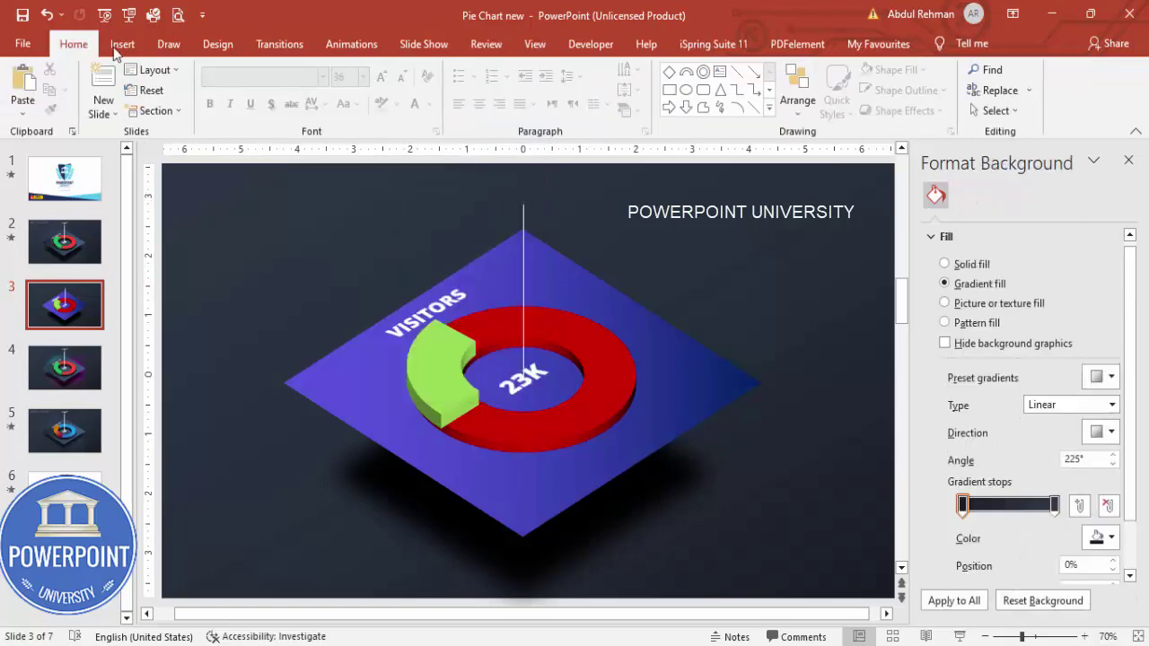
left_click(122, 44)
Add centred white 14 pt 'Add detail text here' above the callout line, then close Format Background
left_click(725, 95)
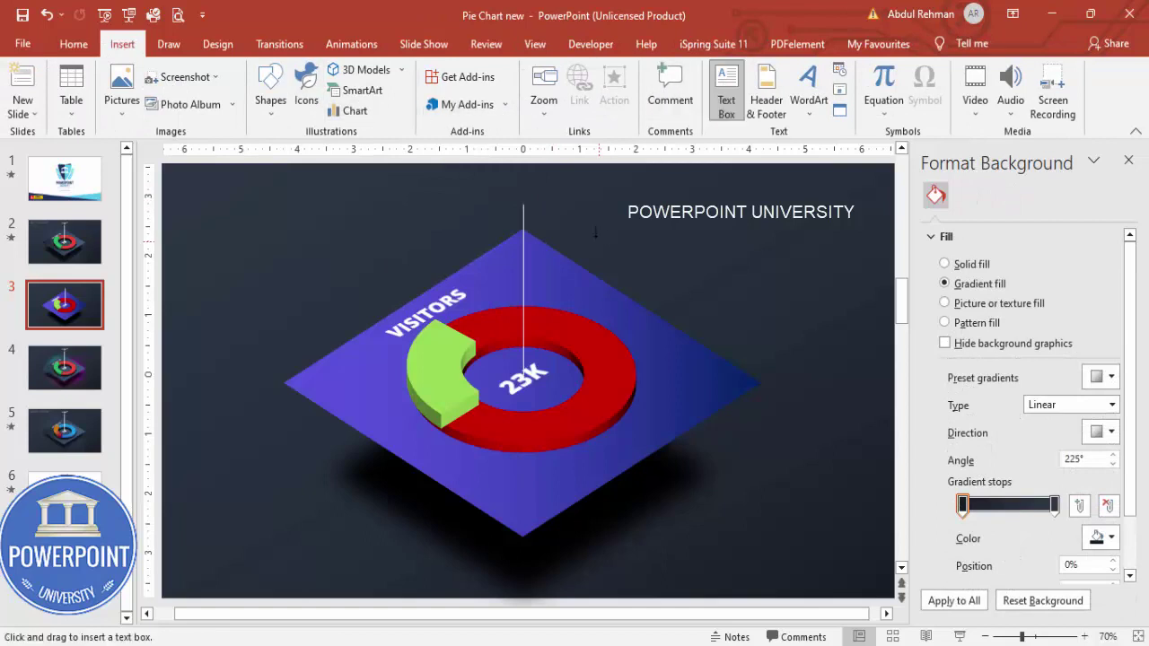
left_click_drag(596, 215, 665, 249)
type("Add detail te")
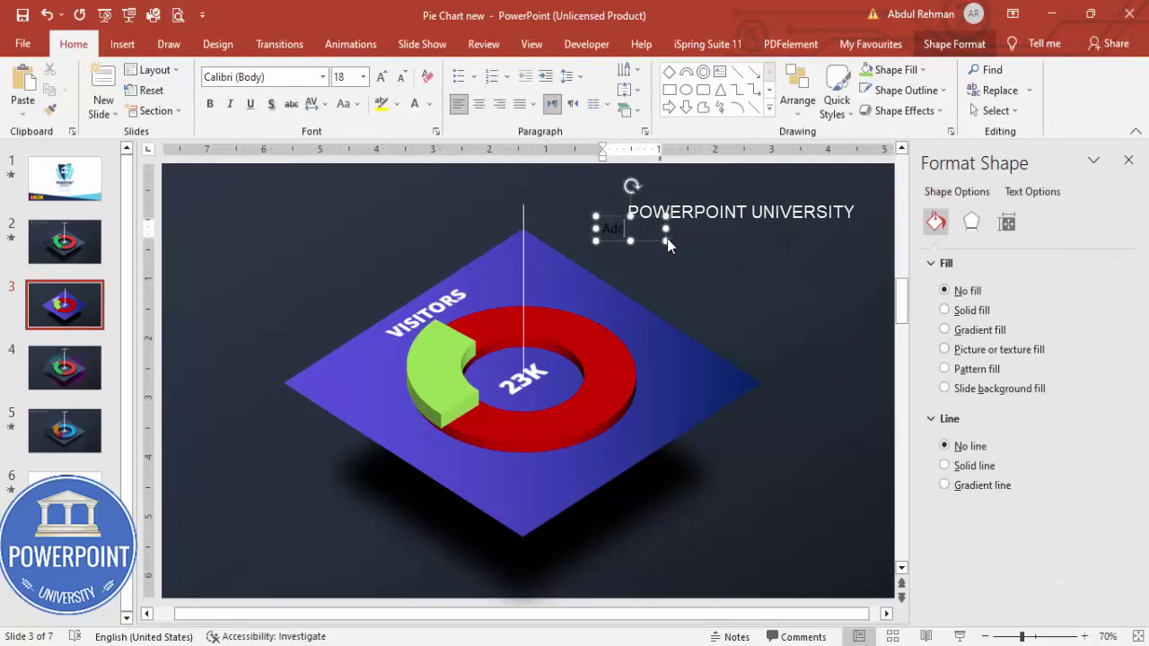
type("x")
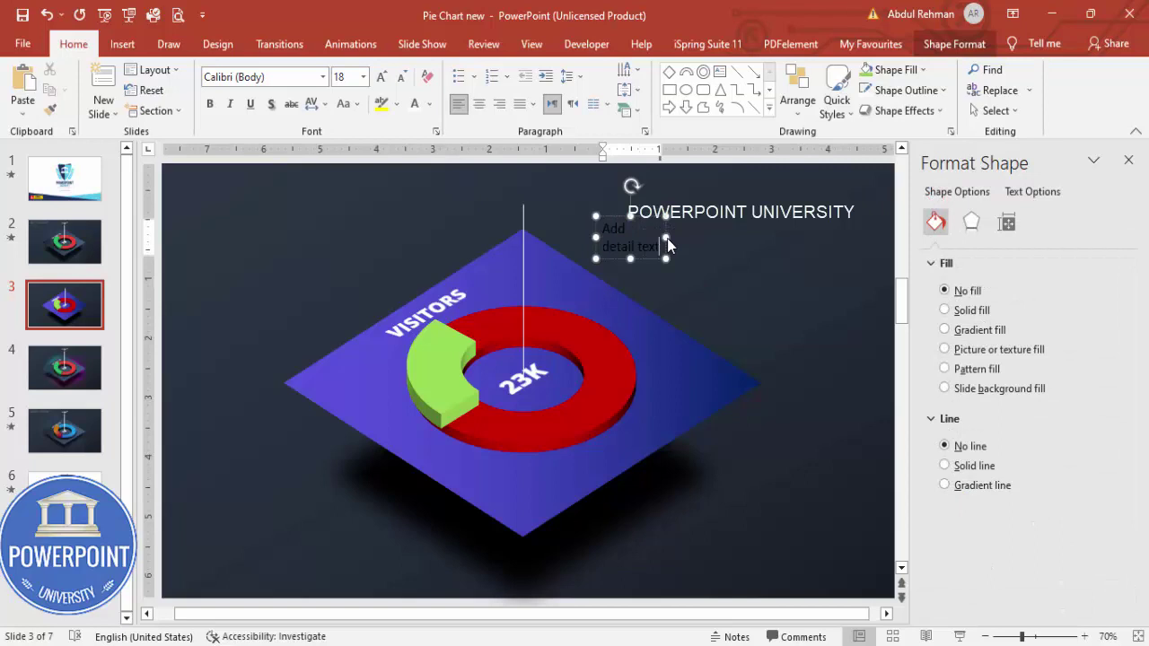
type("t here")
left_click(640, 220)
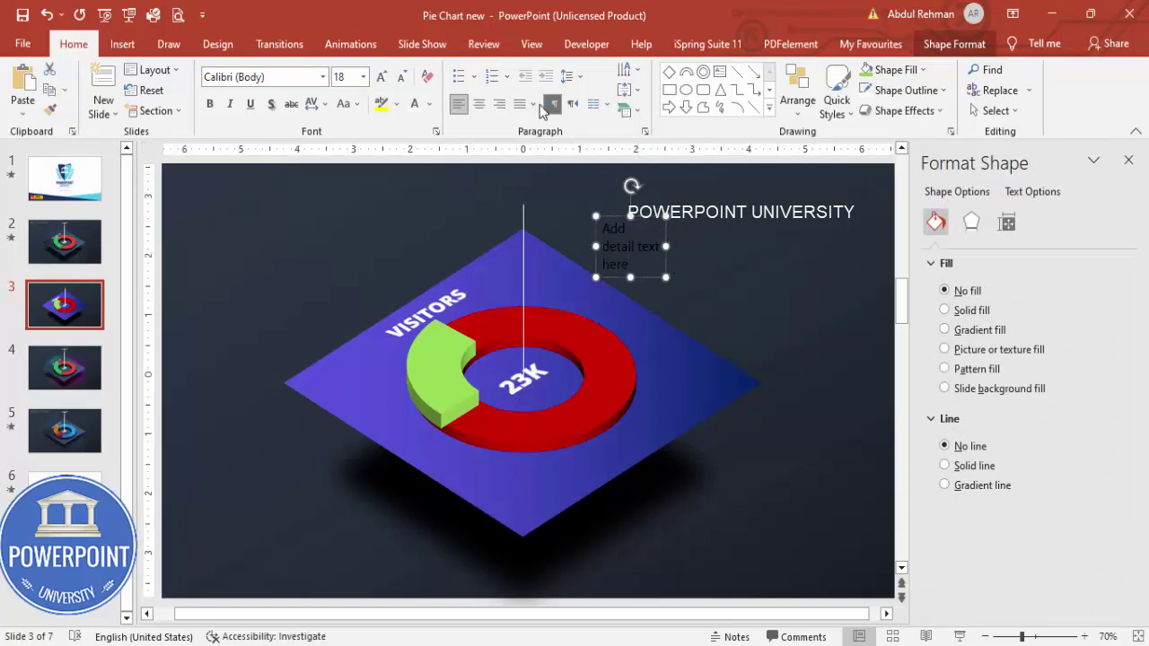
left_click(479, 104)
left_click(417, 104)
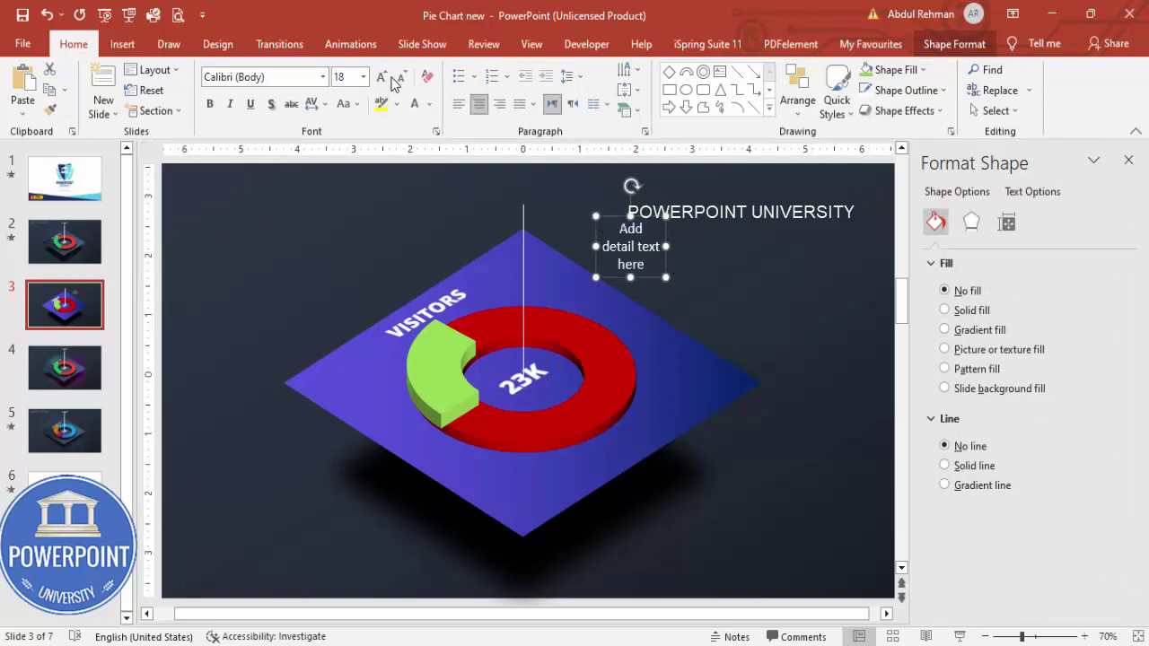
left_click(401, 76)
left_click(401, 77)
left_click_drag(660, 218, 550, 190)
left_click(782, 392)
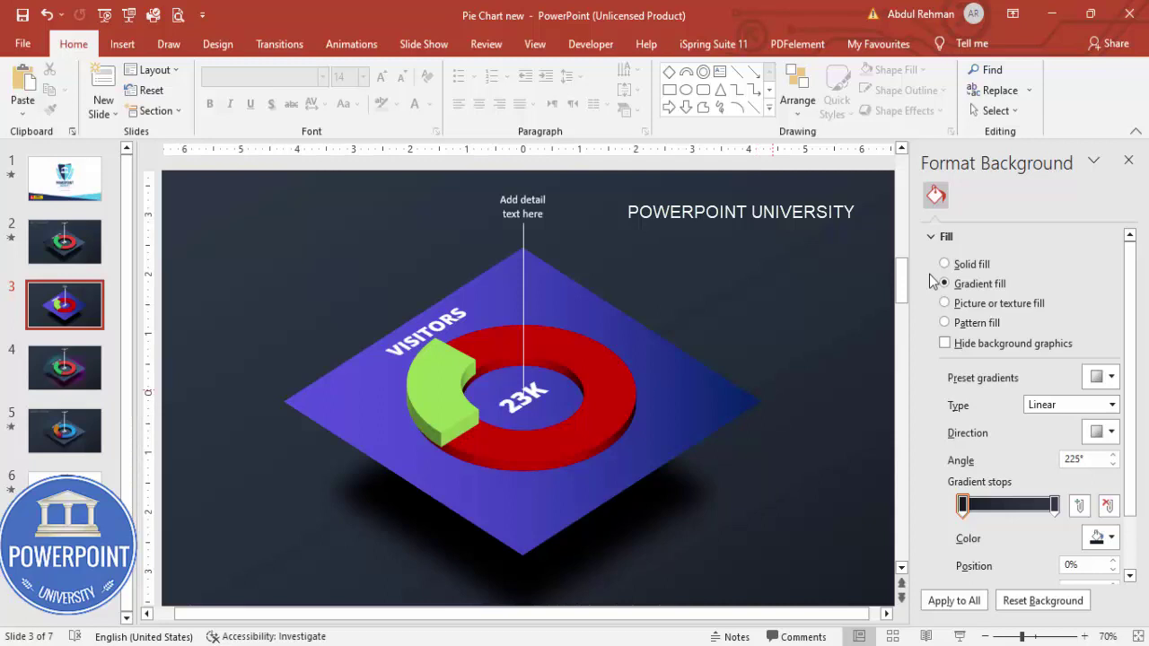
left_click(1128, 160)
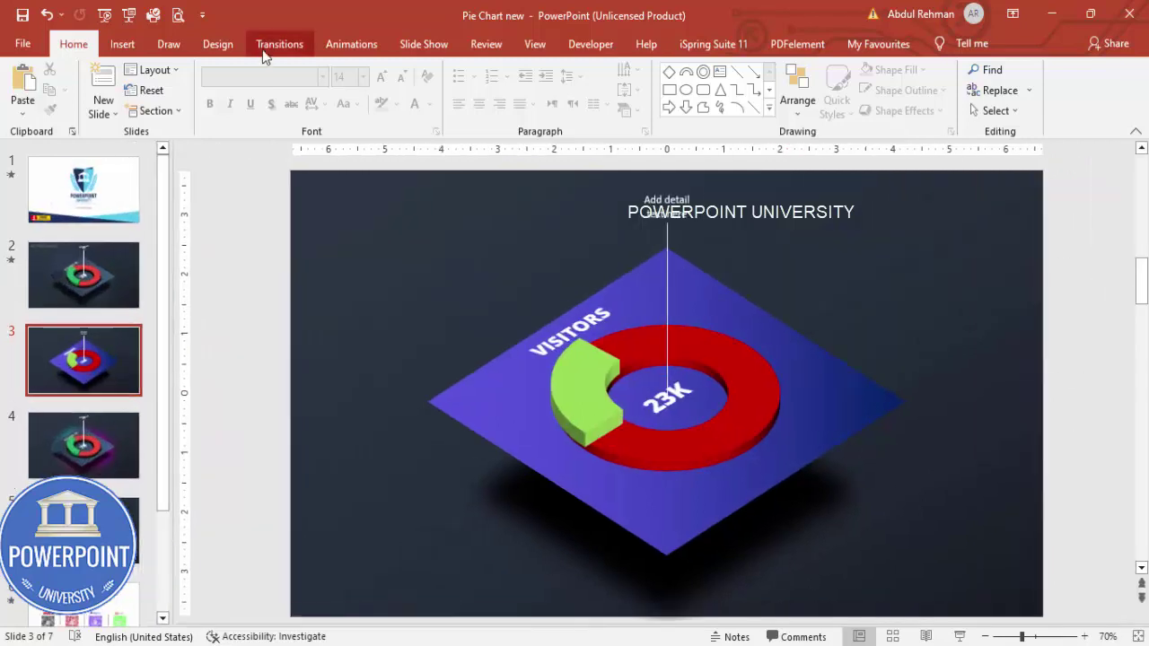
Show the Animation Pane and give the red ring a Basic Zoom entrance, previewing it
left_click(263, 47)
left_click(359, 45)
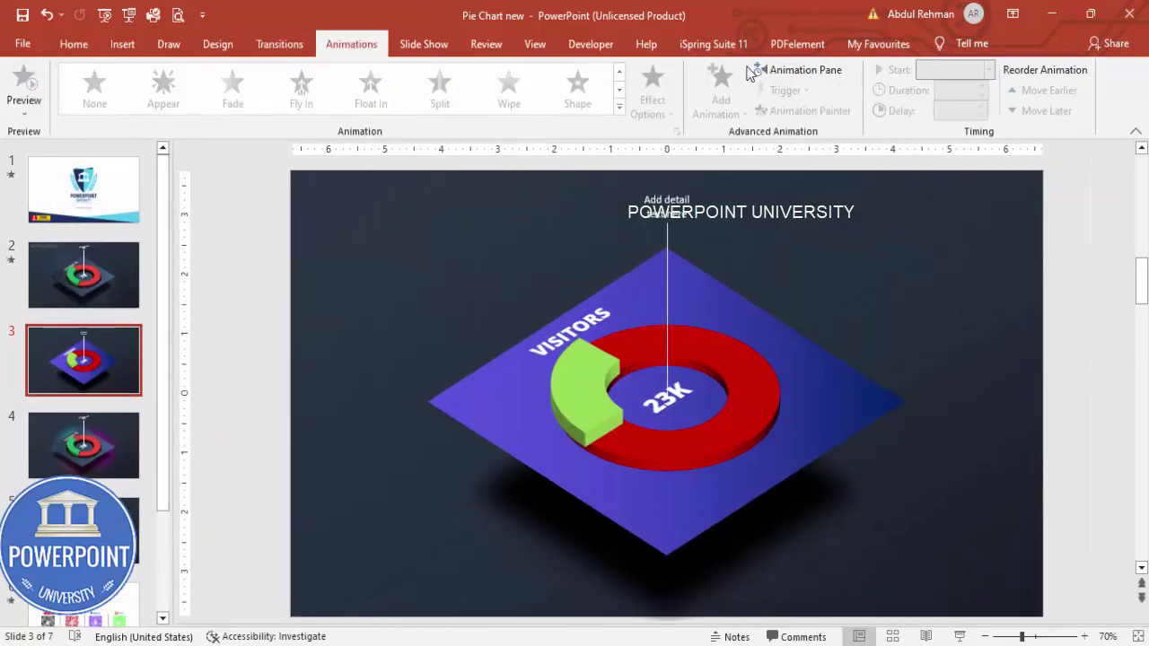
left_click(804, 71)
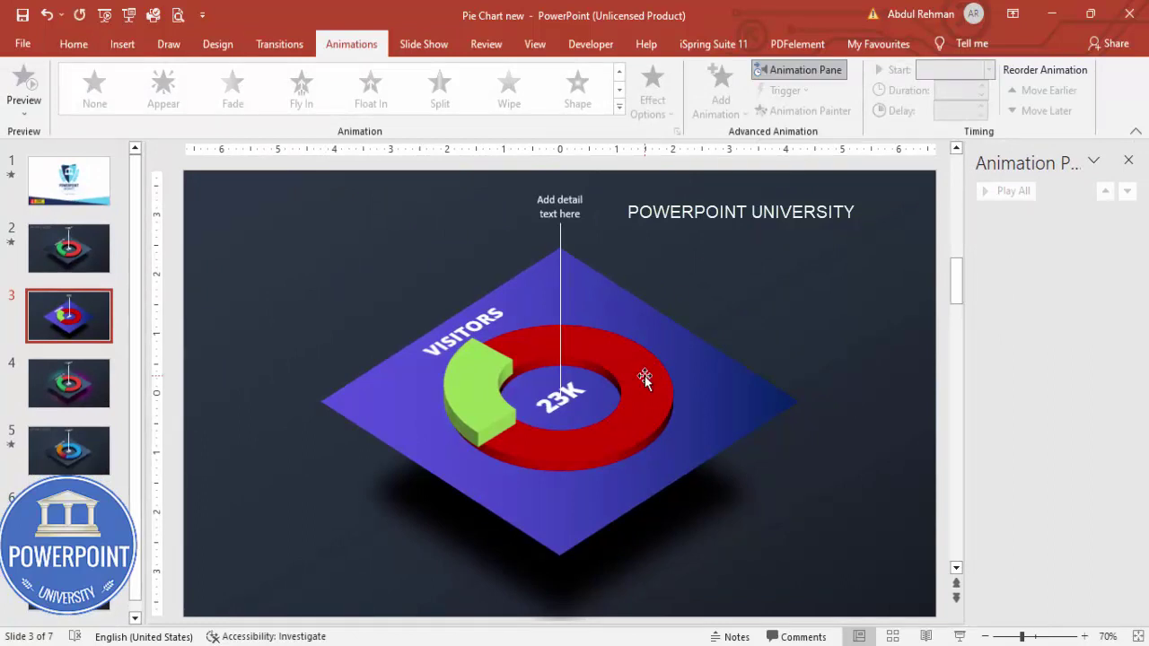
left_click(645, 375)
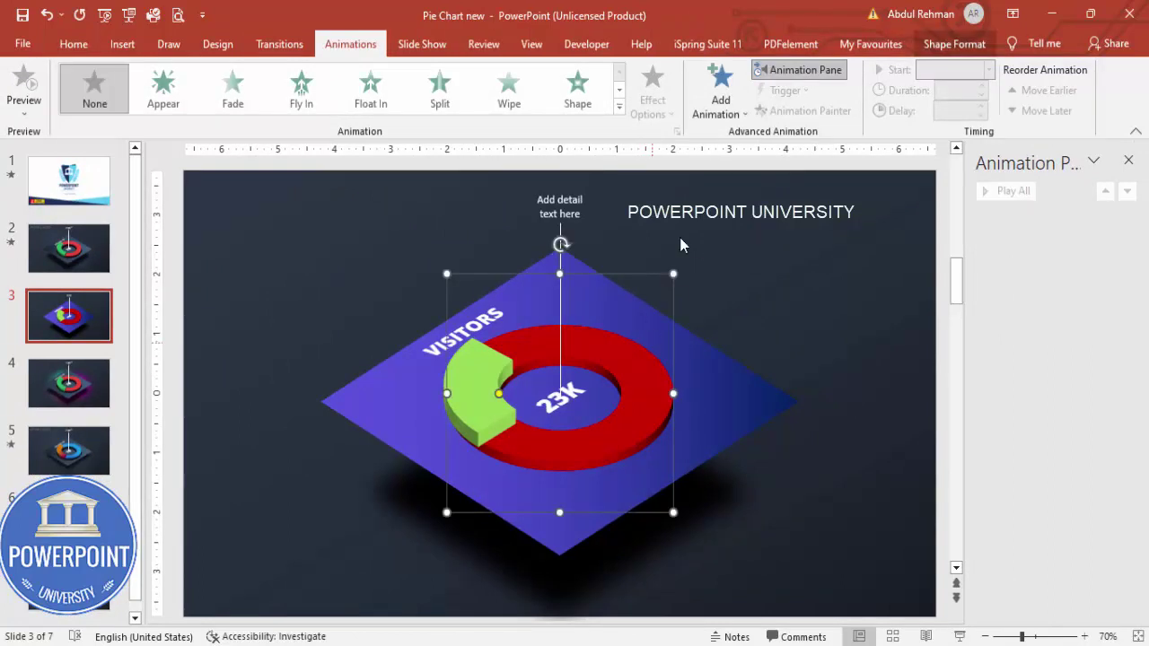
left_click(735, 111)
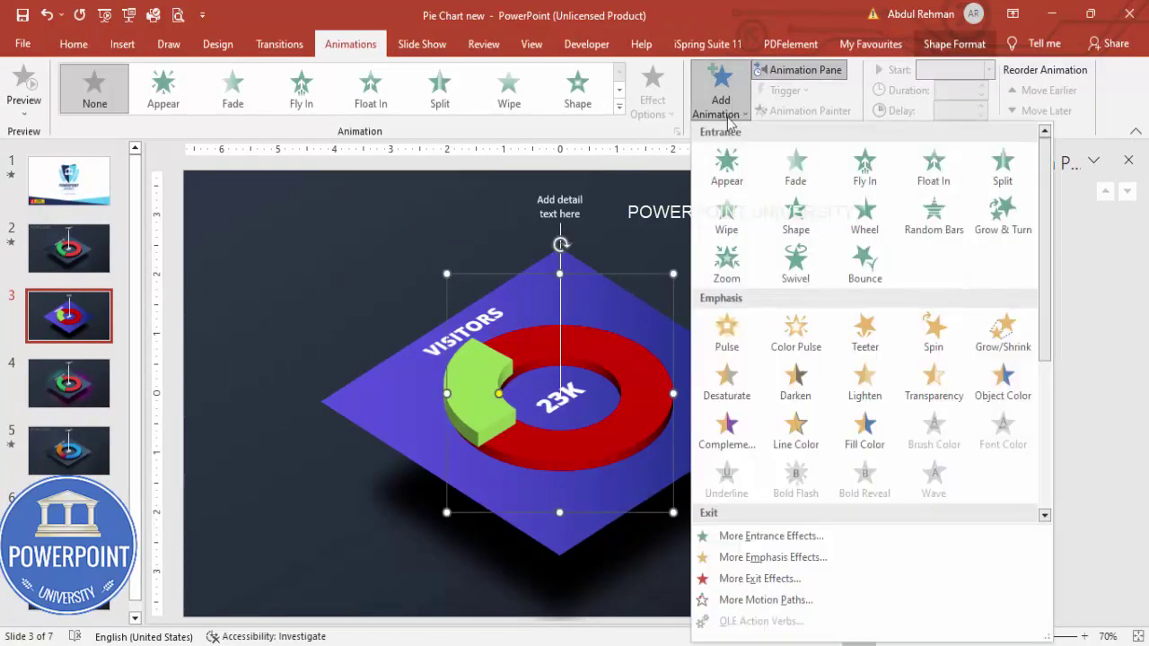
left_click(750, 538)
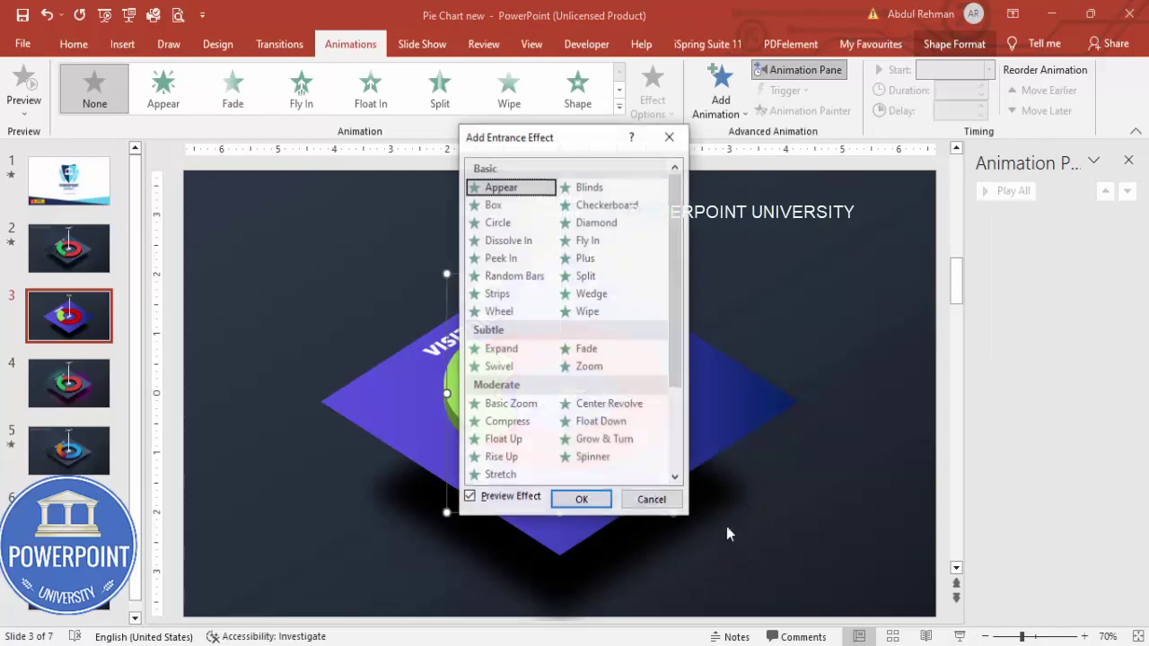
left_click(506, 408)
left_click(581, 499)
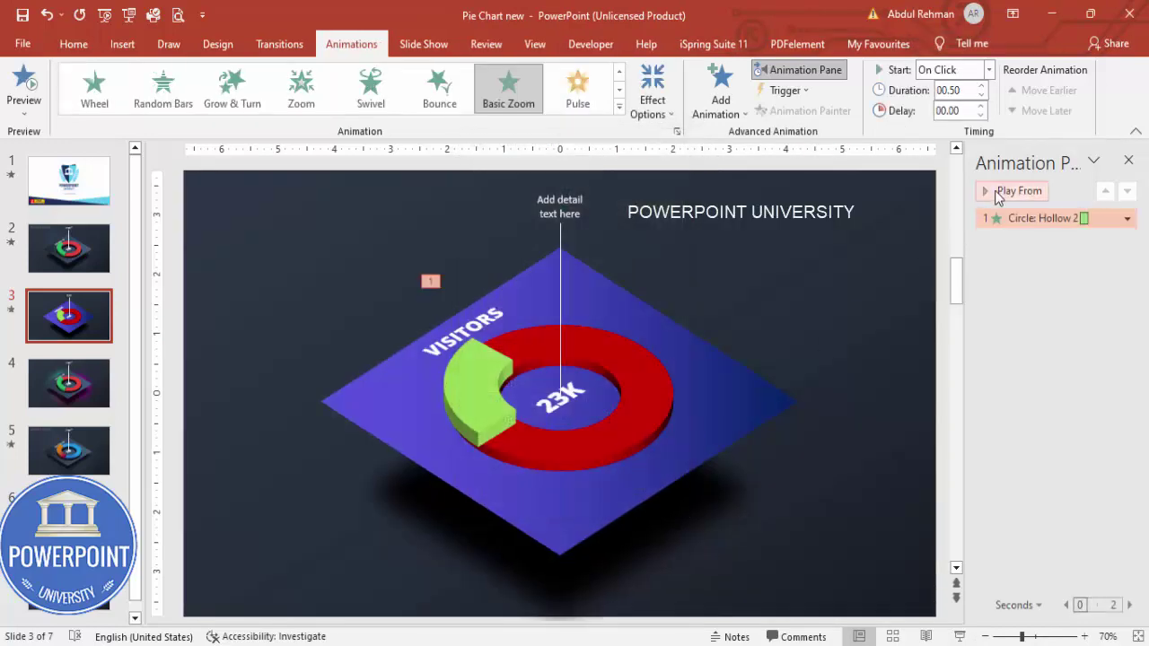
left_click(996, 191)
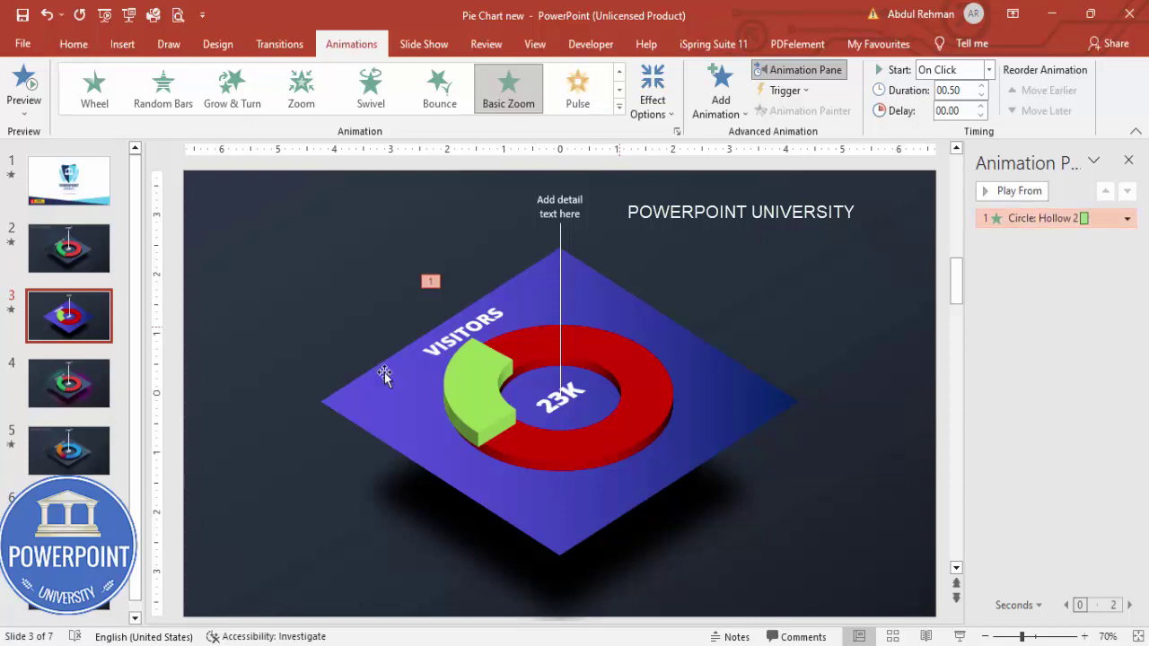
left_click(461, 370)
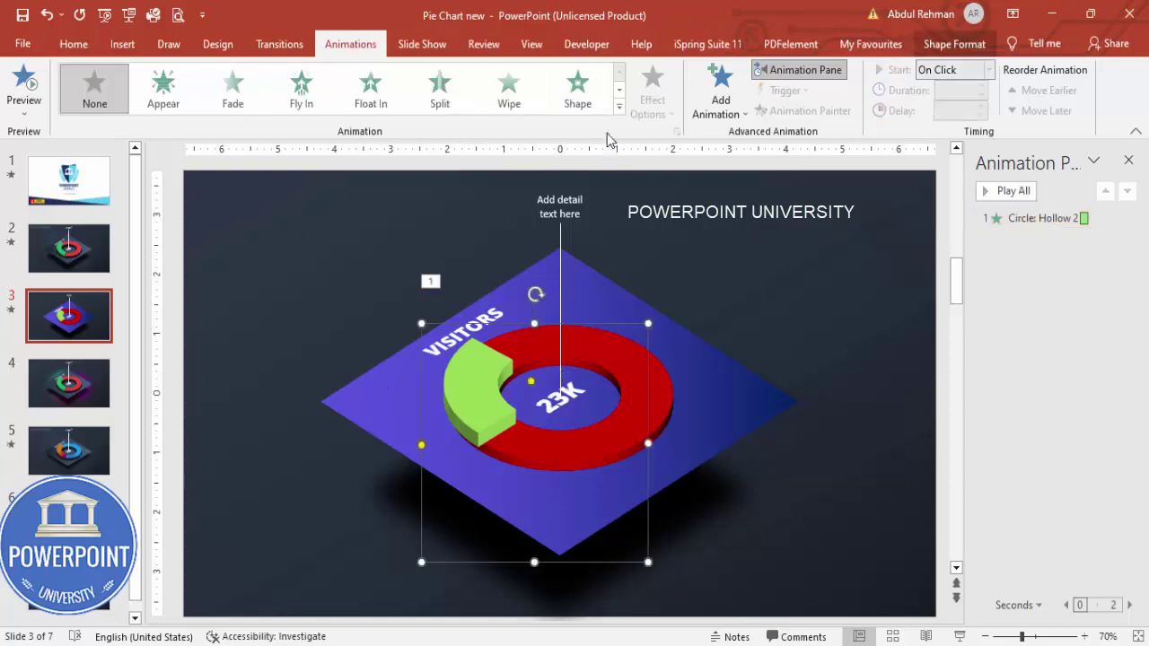
Give the green arc a Wipe entrance set to start After Previous
left_click(719, 100)
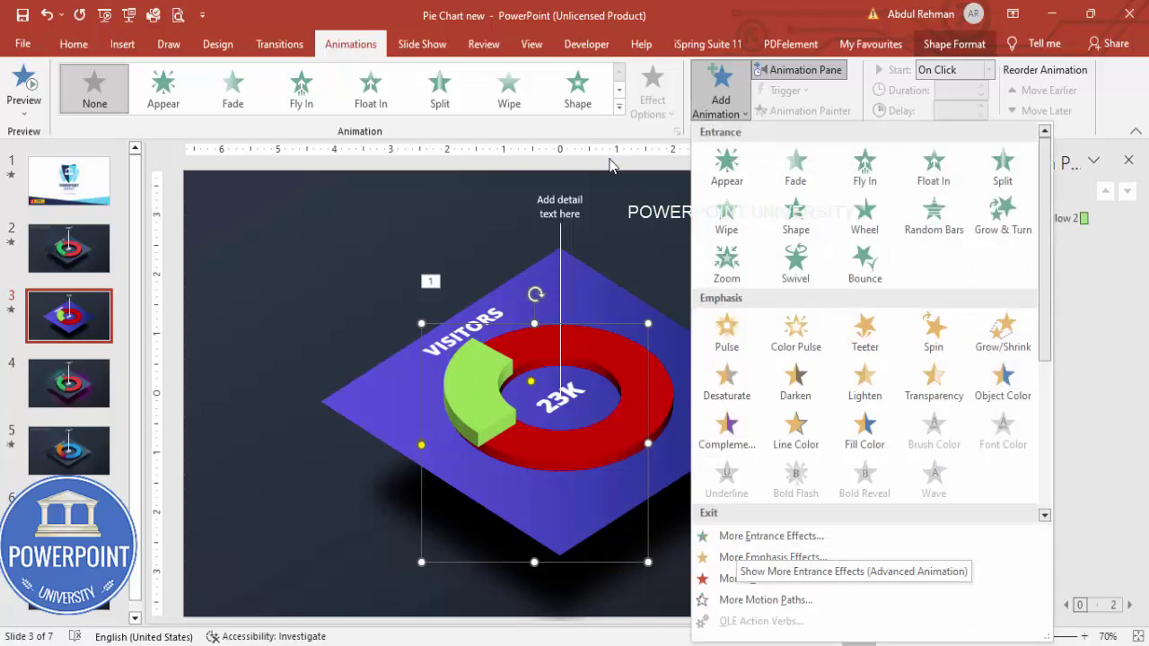
left_click(513, 101)
left_click(516, 100)
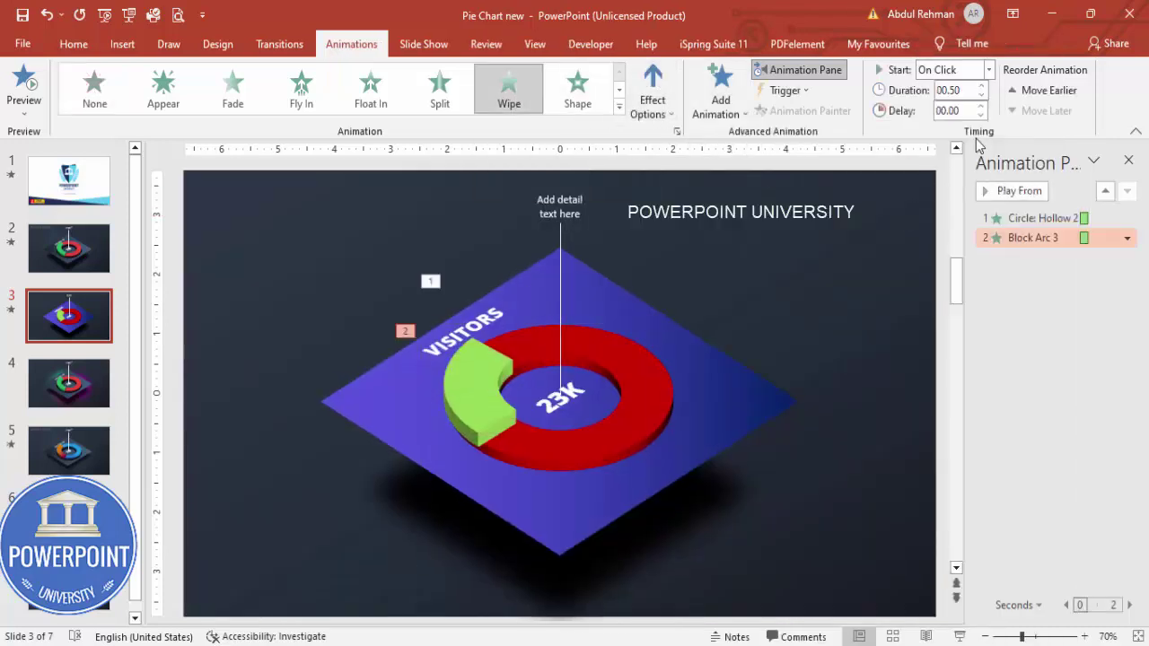
left_click(988, 70)
left_click(950, 125)
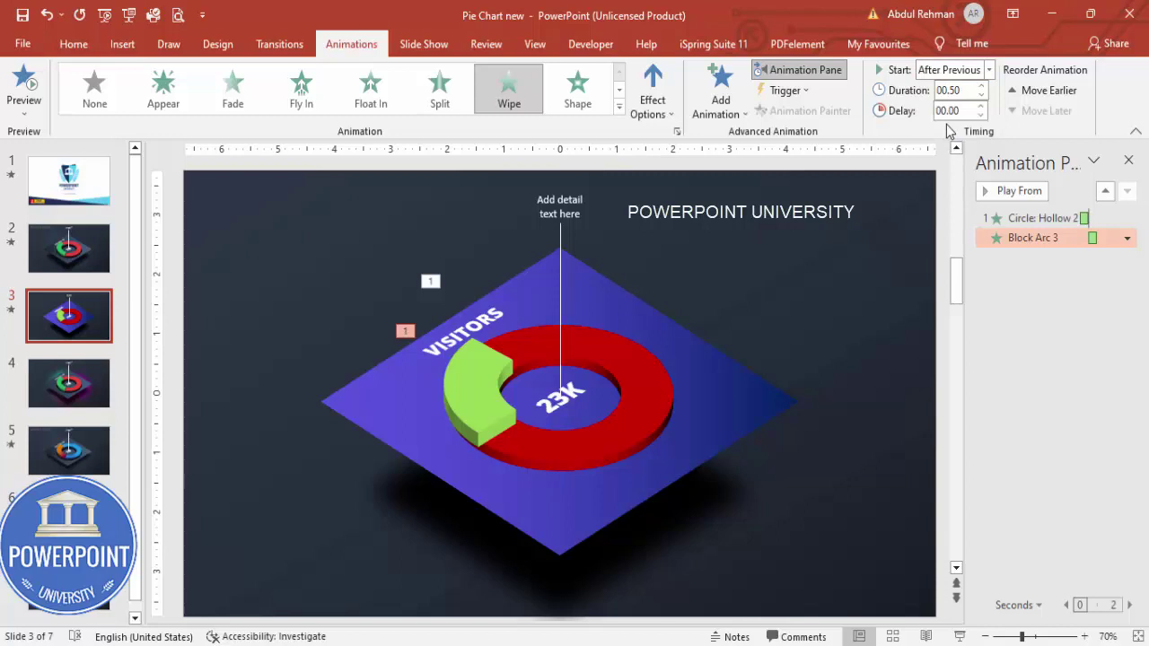
left_click(581, 395)
key("Escape")
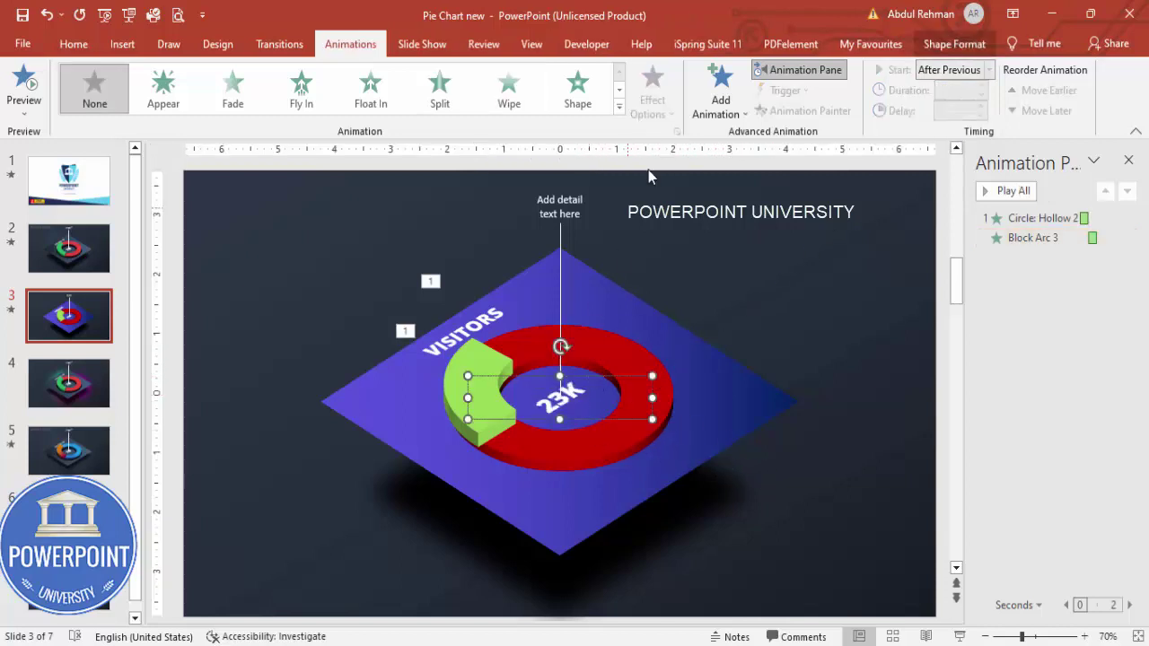
Give the 23K label a Basic Zoom entrance, direction Out, starting After Previous
left_click(717, 114)
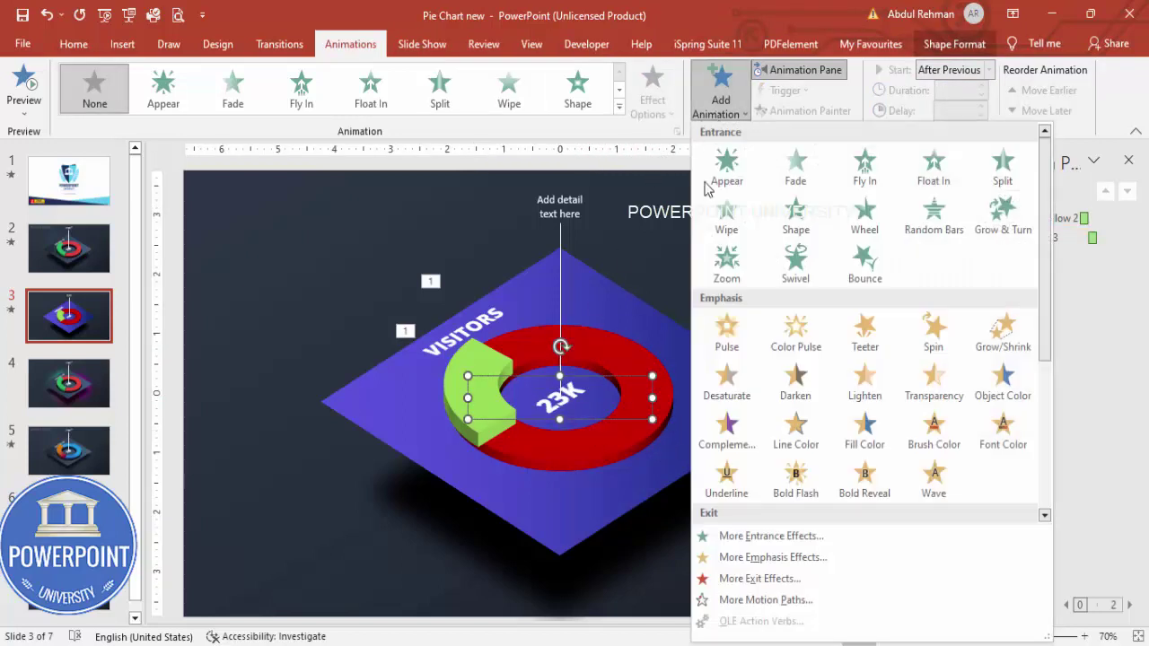
left_click(745, 543)
left_click(512, 404)
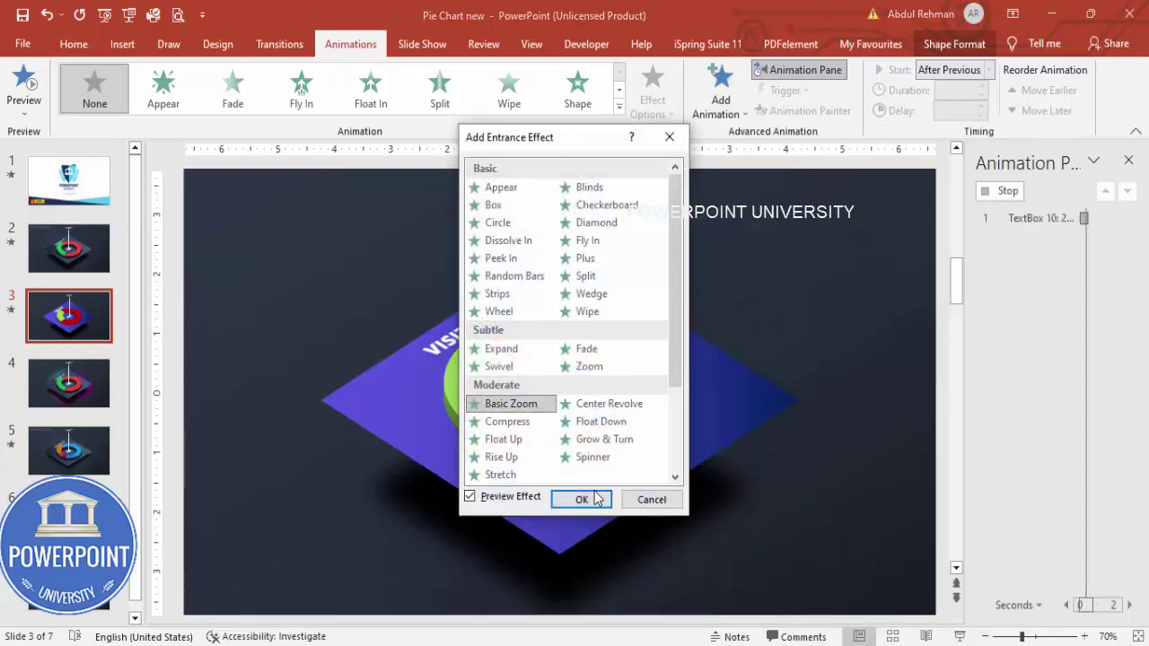
left_click(581, 499)
left_click(672, 113)
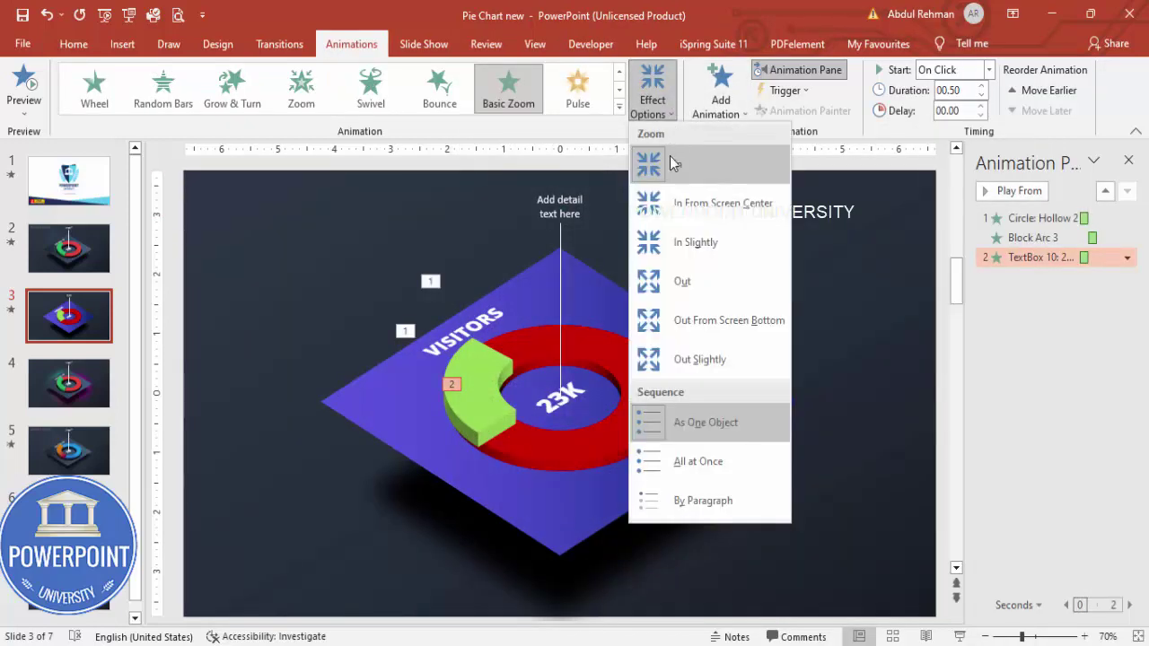
left_click(689, 281)
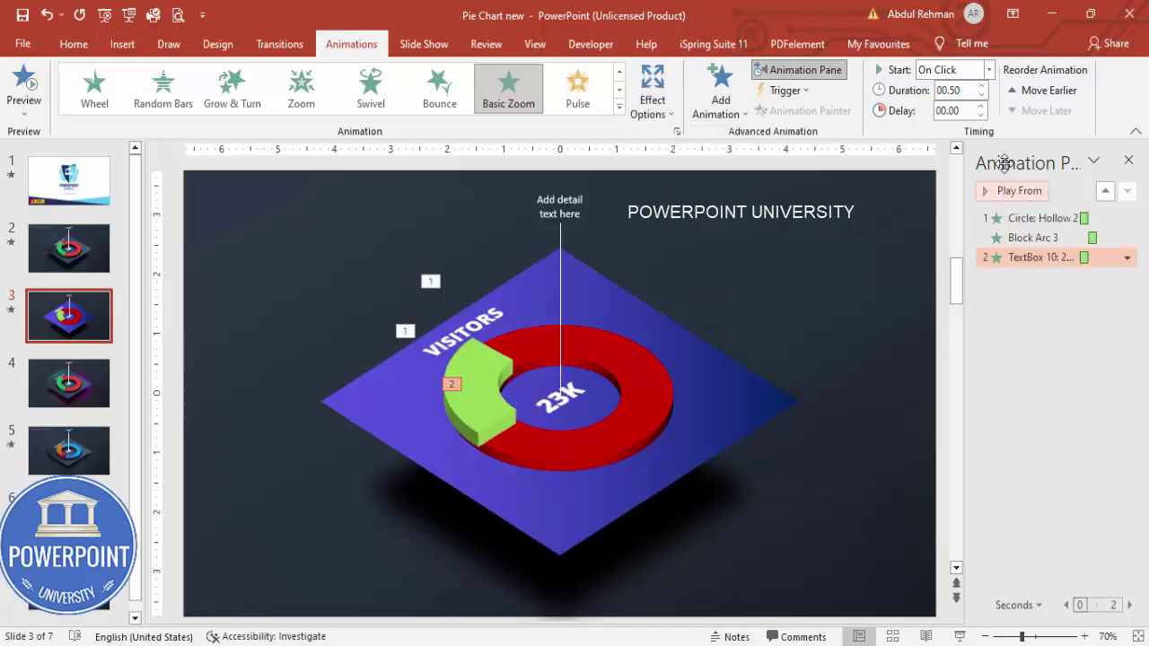
left_click(988, 70)
left_click(951, 122)
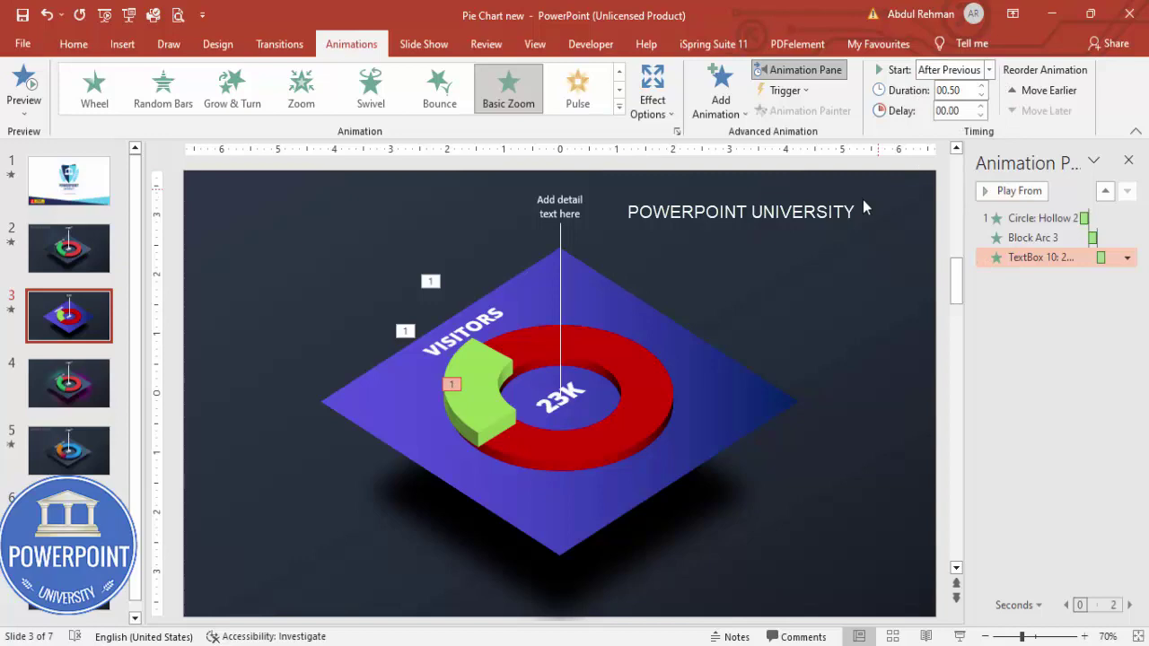